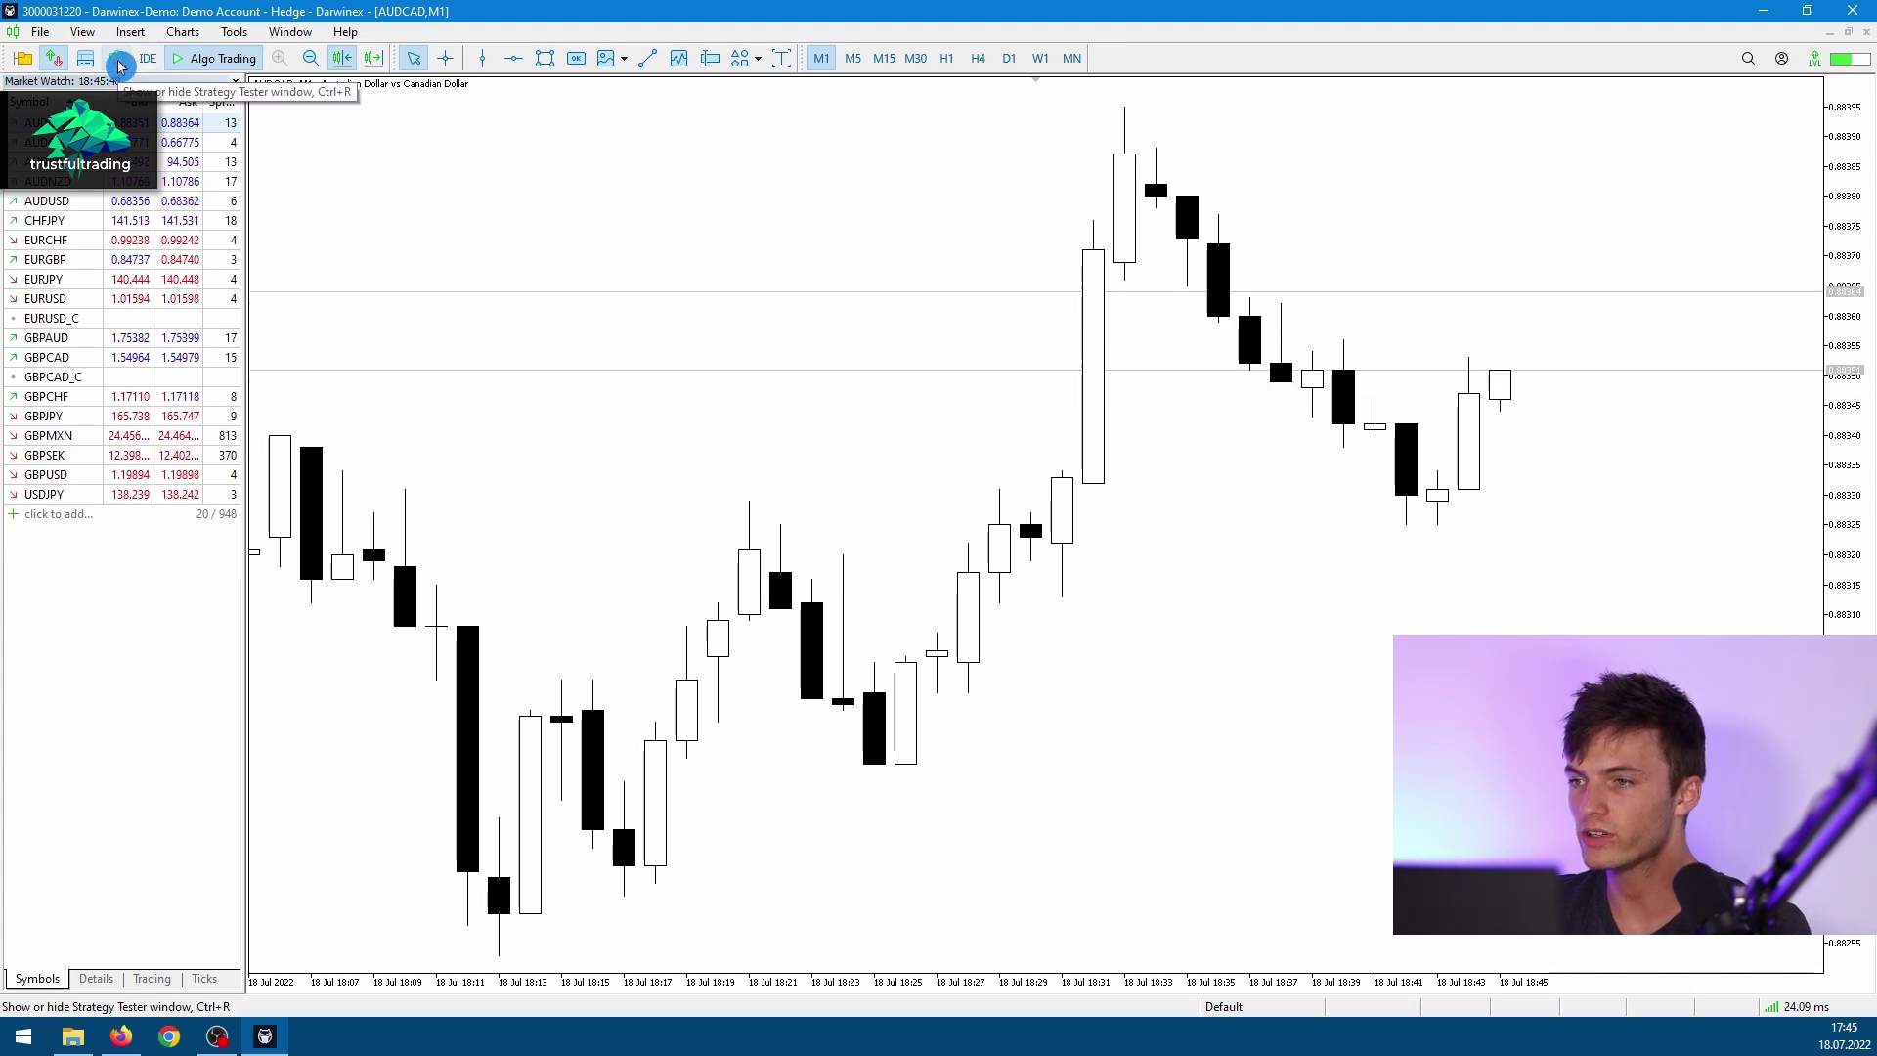
Open the View menu to list the available panels, including the Strategy Tester
{"action": "left_click", "coordinate": [83, 32]}
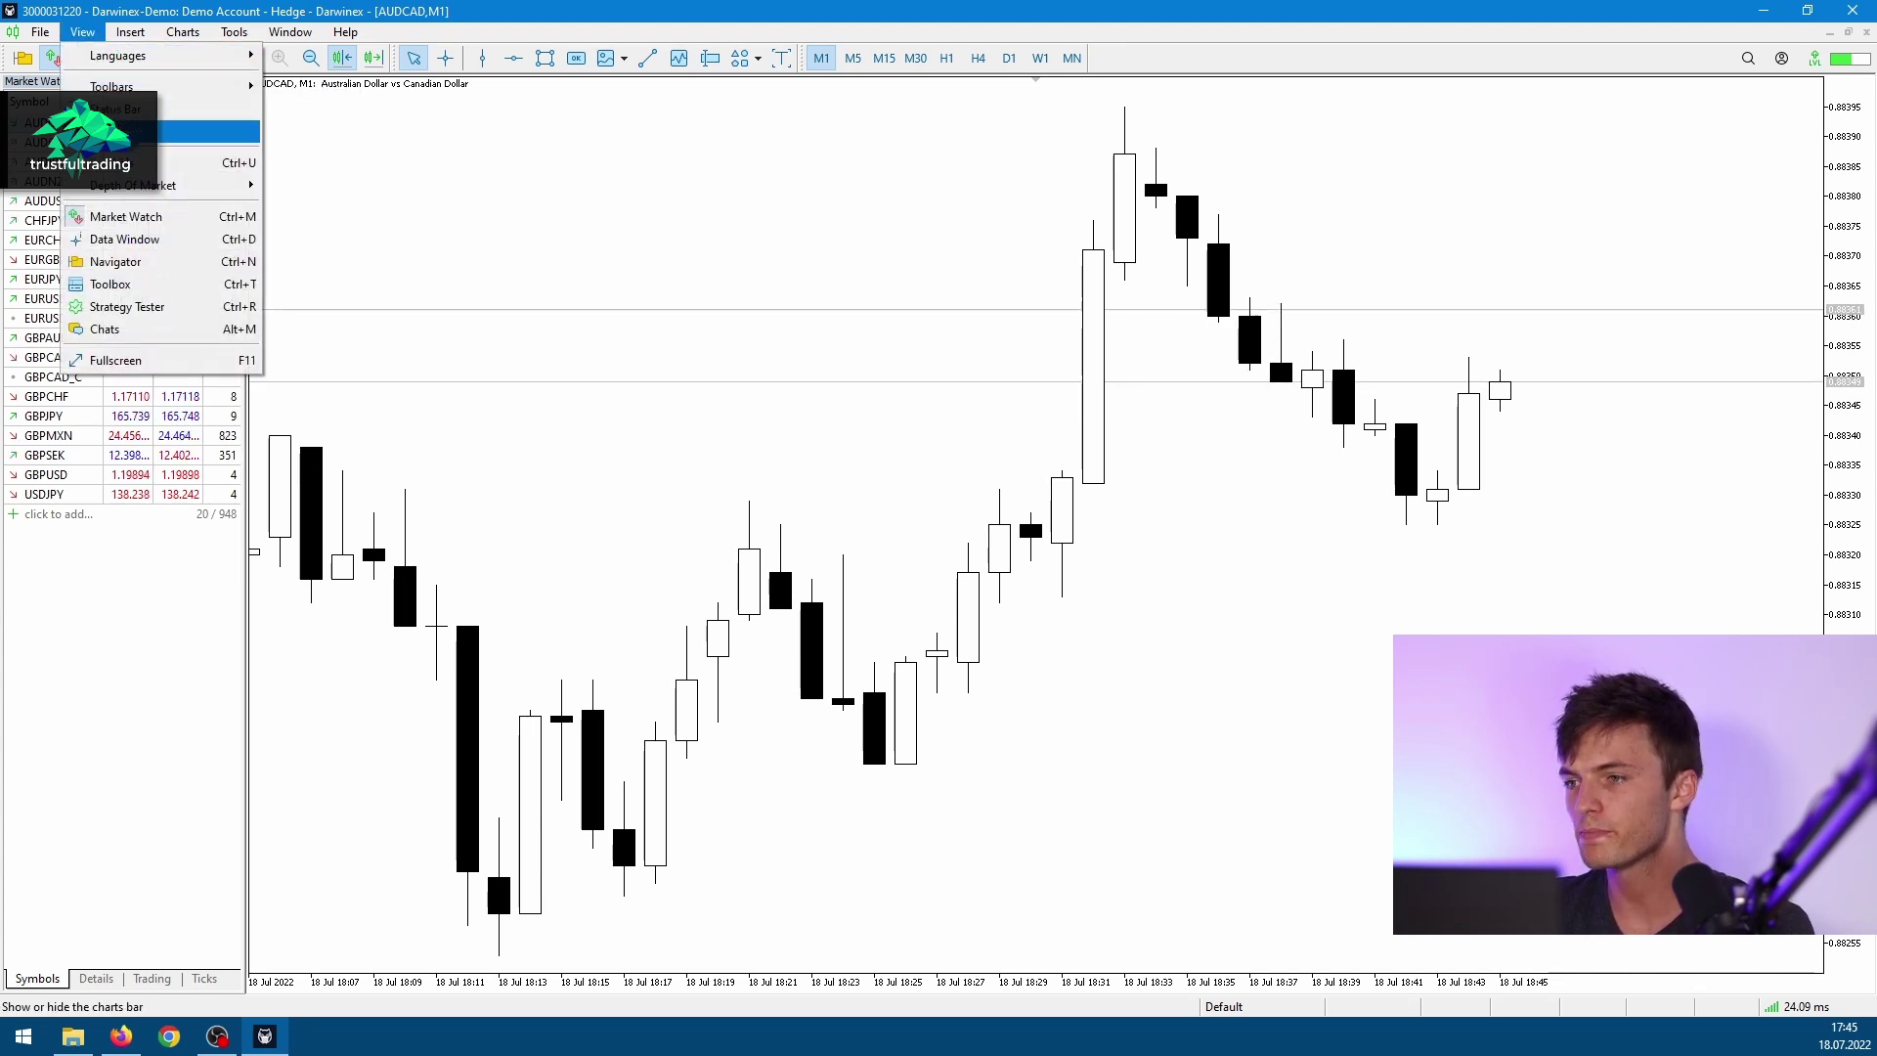
Open the Strategy Tester Settings showing MasterEA_3.34 on GBPCAD M5 with a 100000 EUR deposit
{"action": "left_click", "coordinate": [153, 306]}
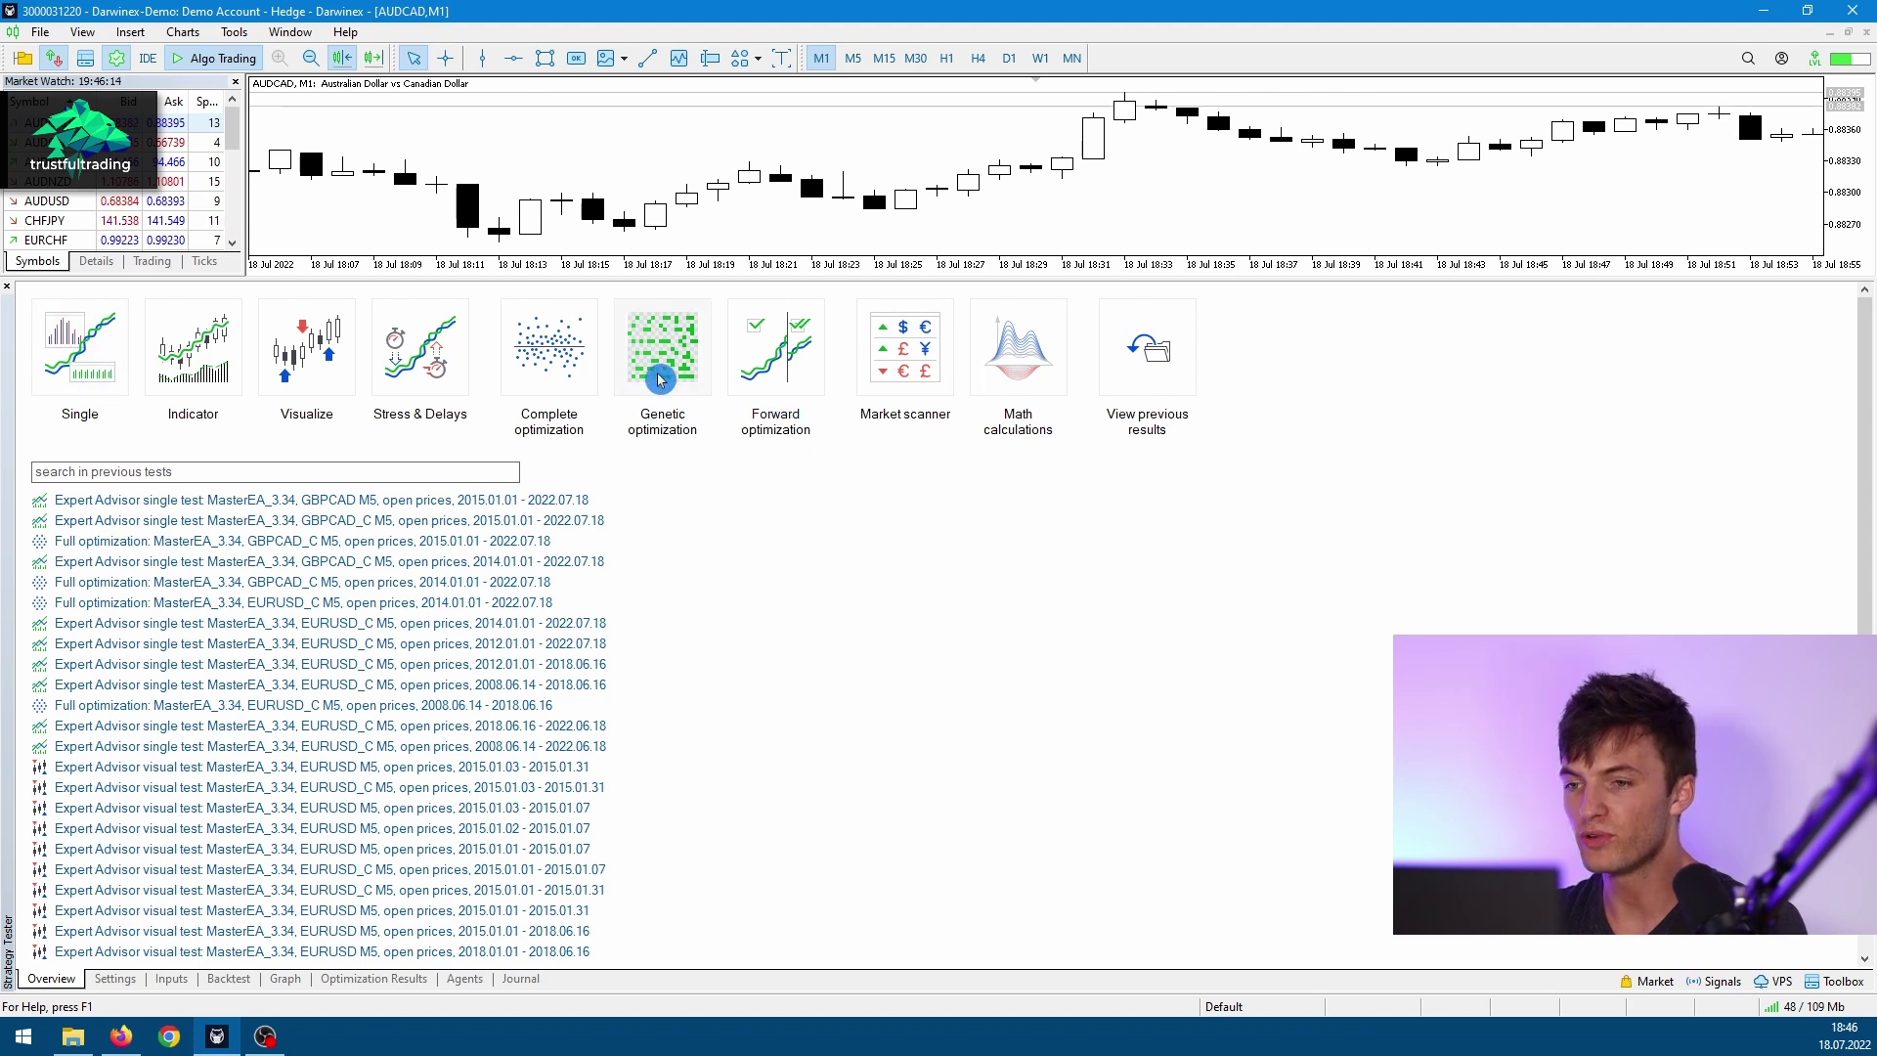
{"action": "left_click", "coordinate": [117, 978]}
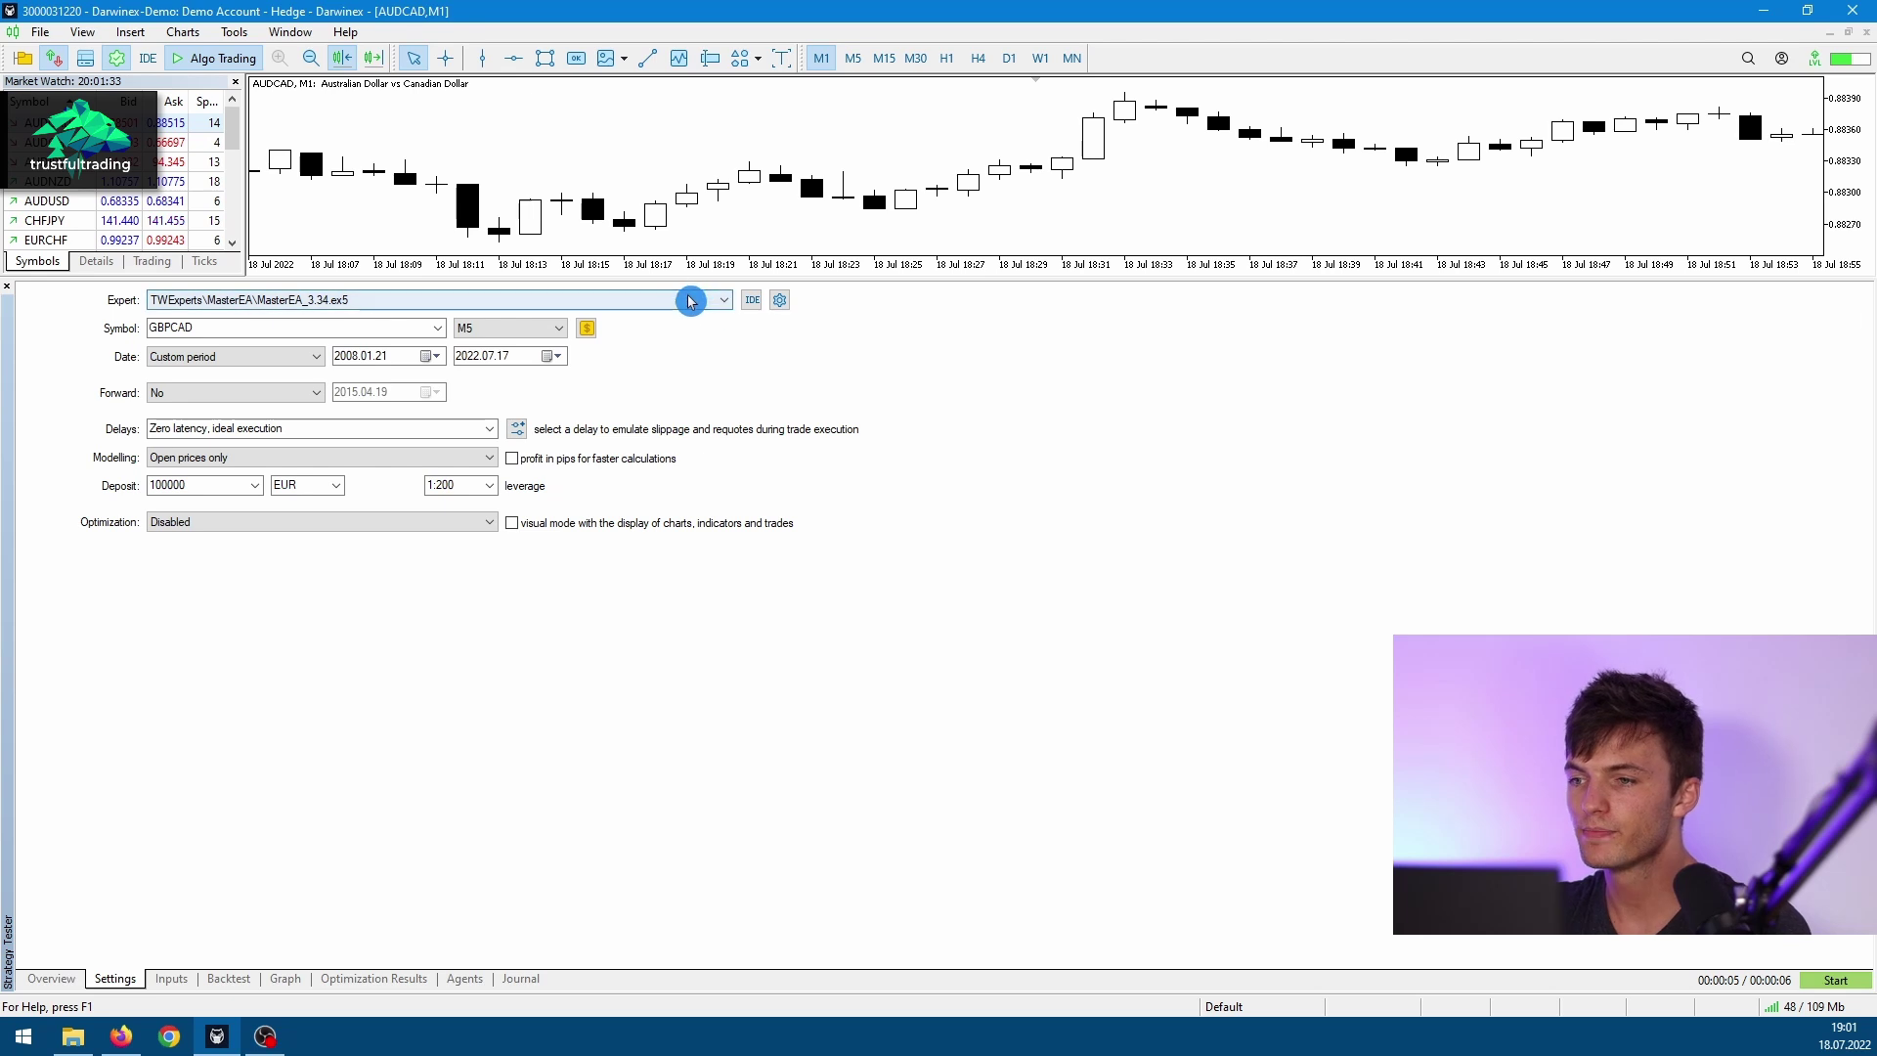
{"action": "left_click", "coordinate": [690, 300]}
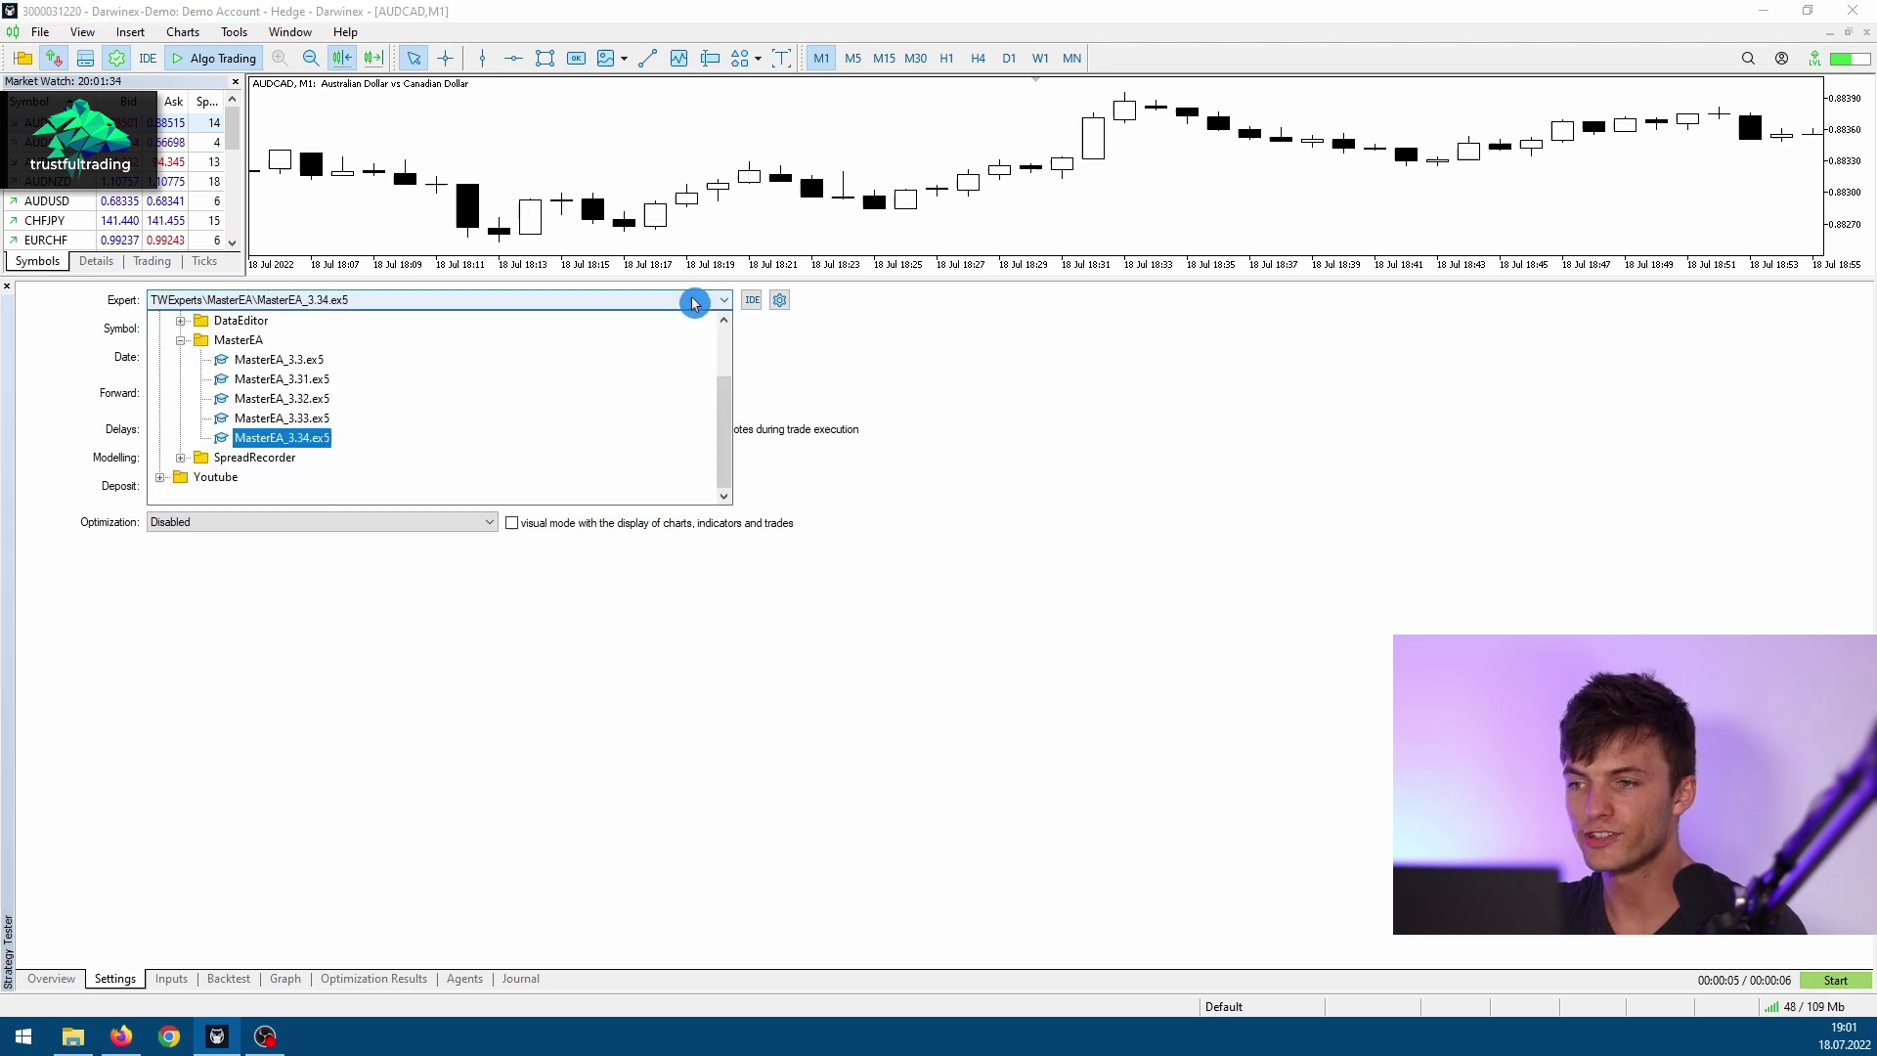
{"action": "left_click", "coordinate": [291, 473]}
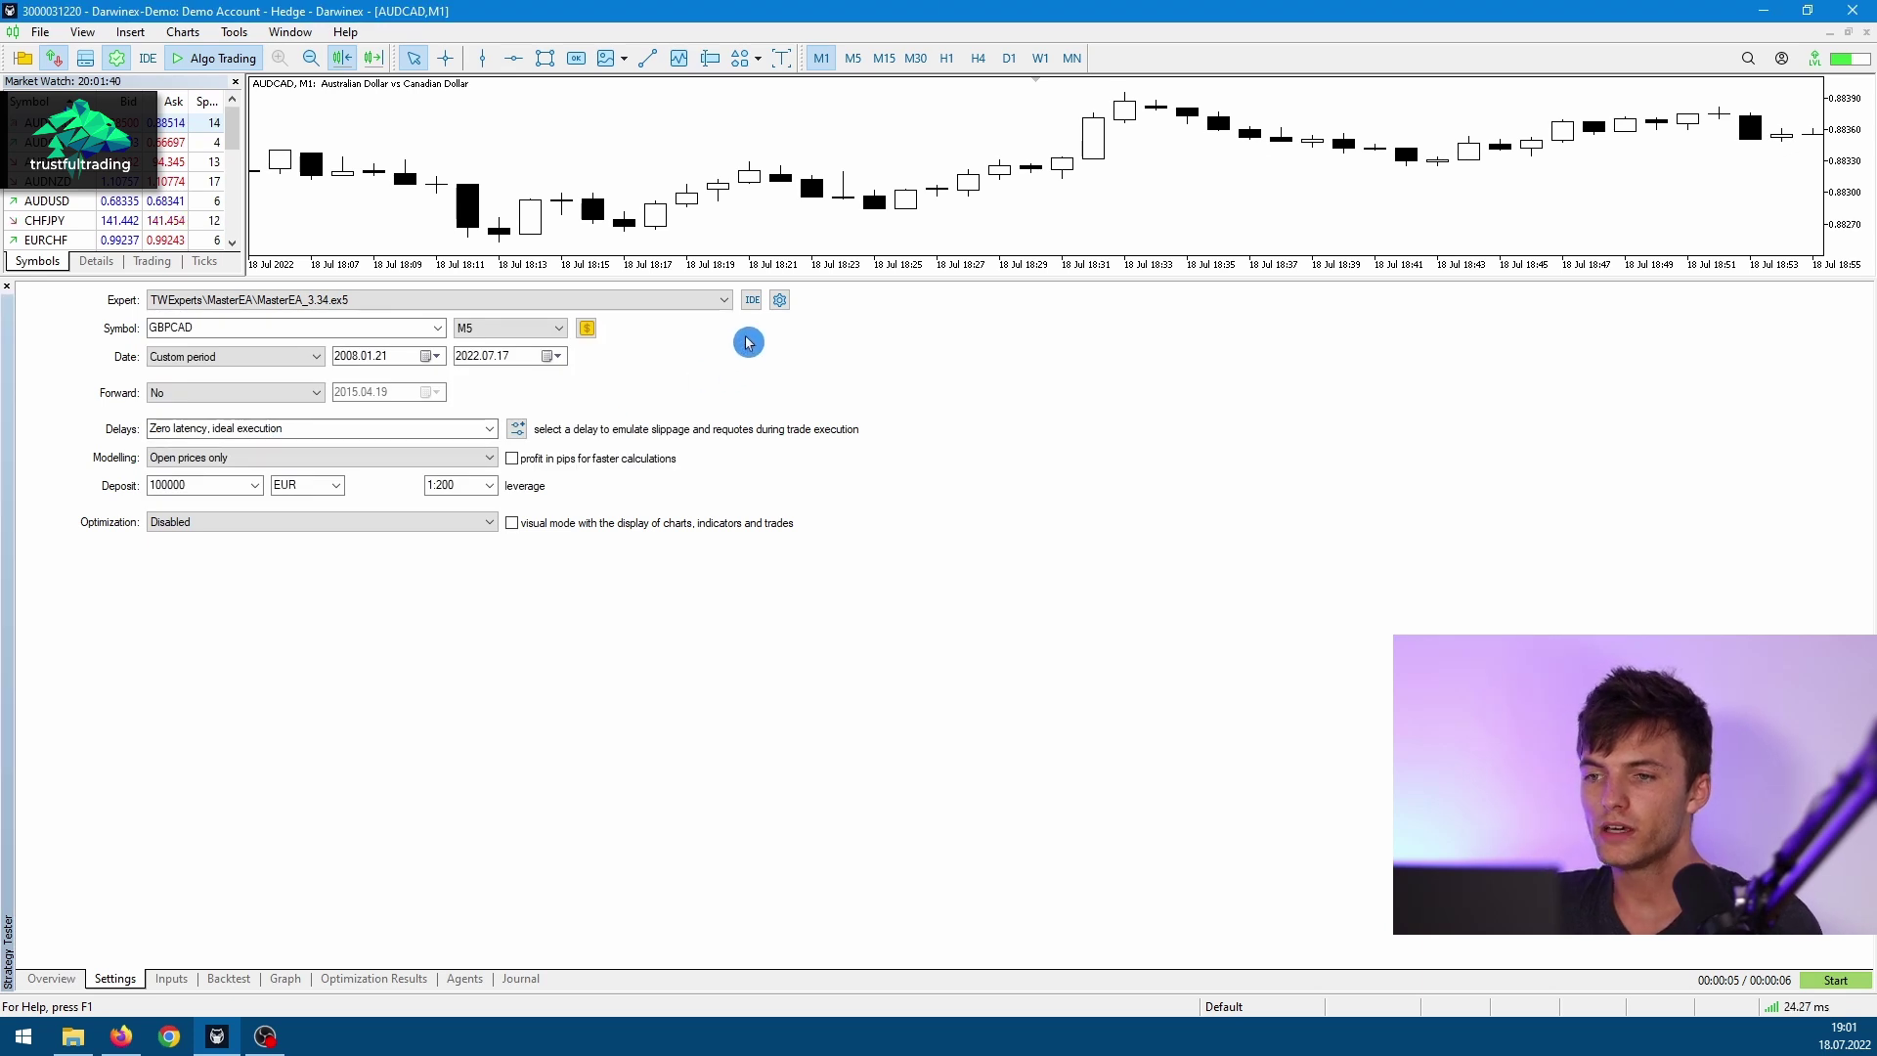
{"action": "left_click", "coordinate": [753, 303]}
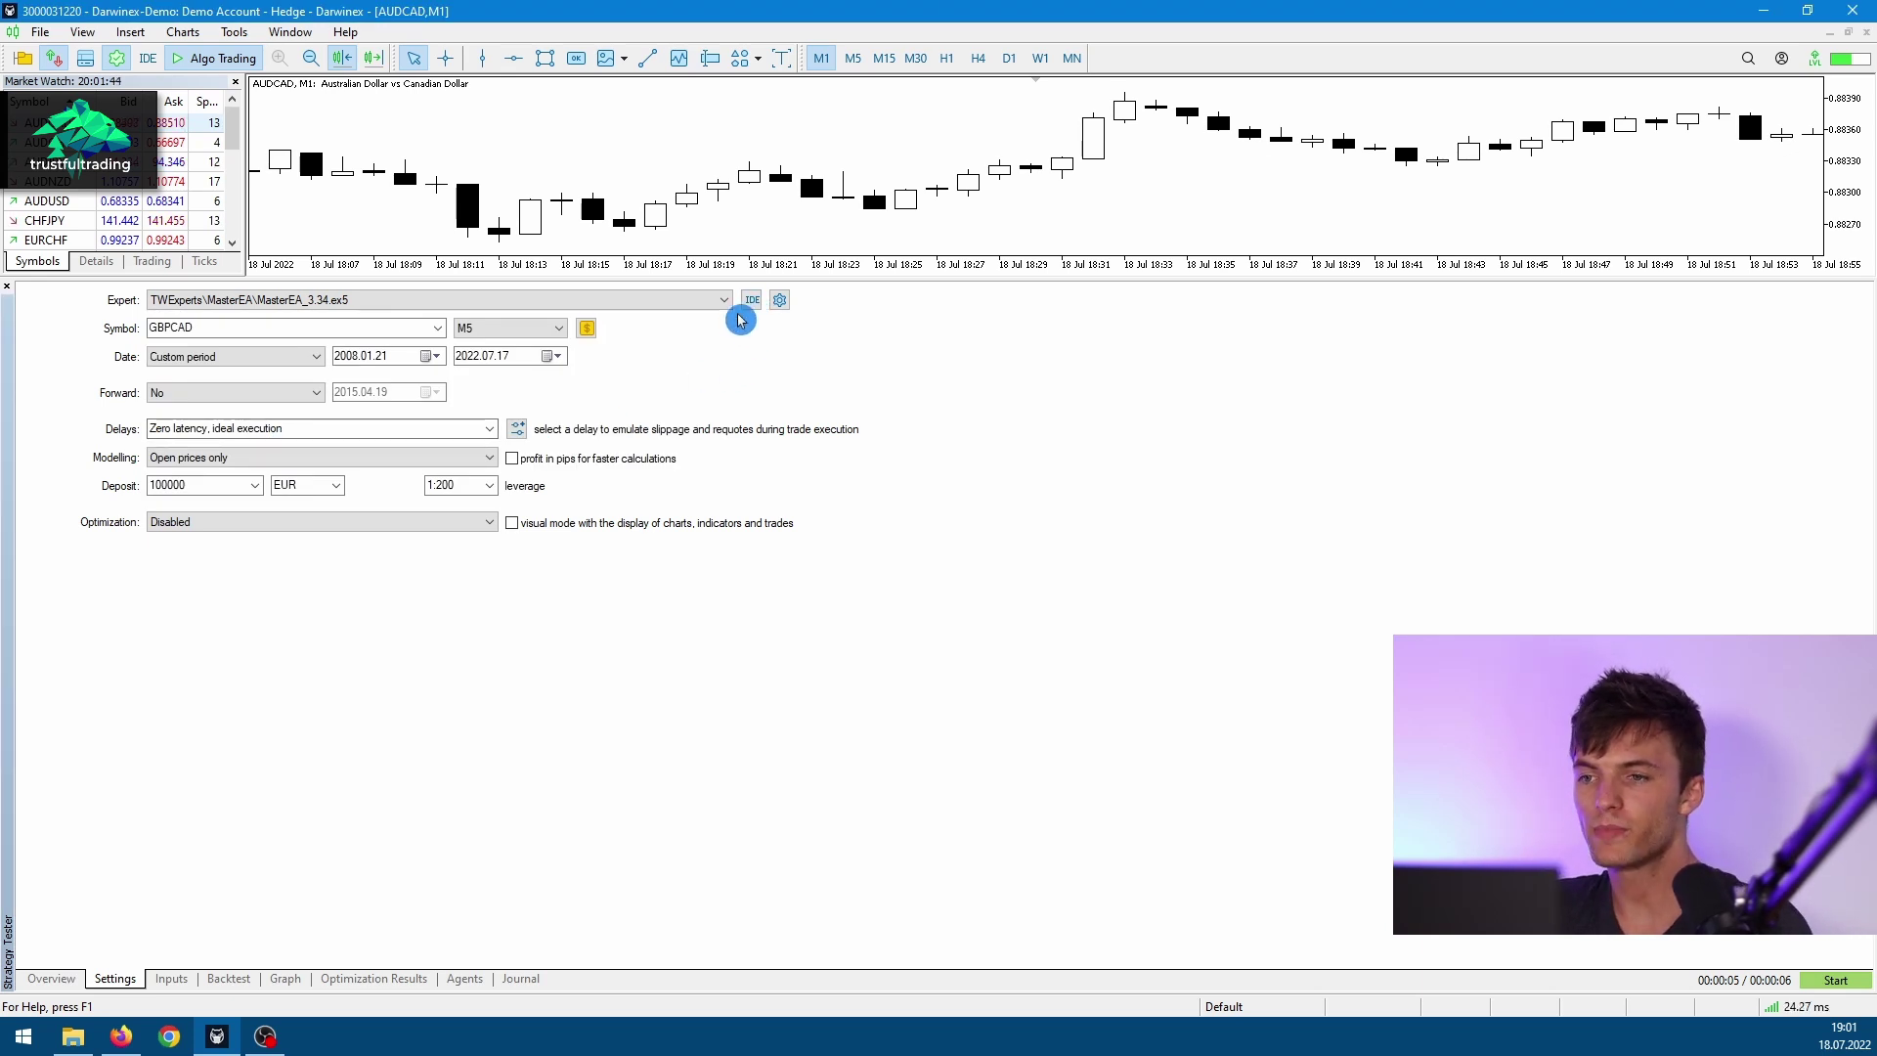
{"action": "left_click", "coordinate": [782, 305]}
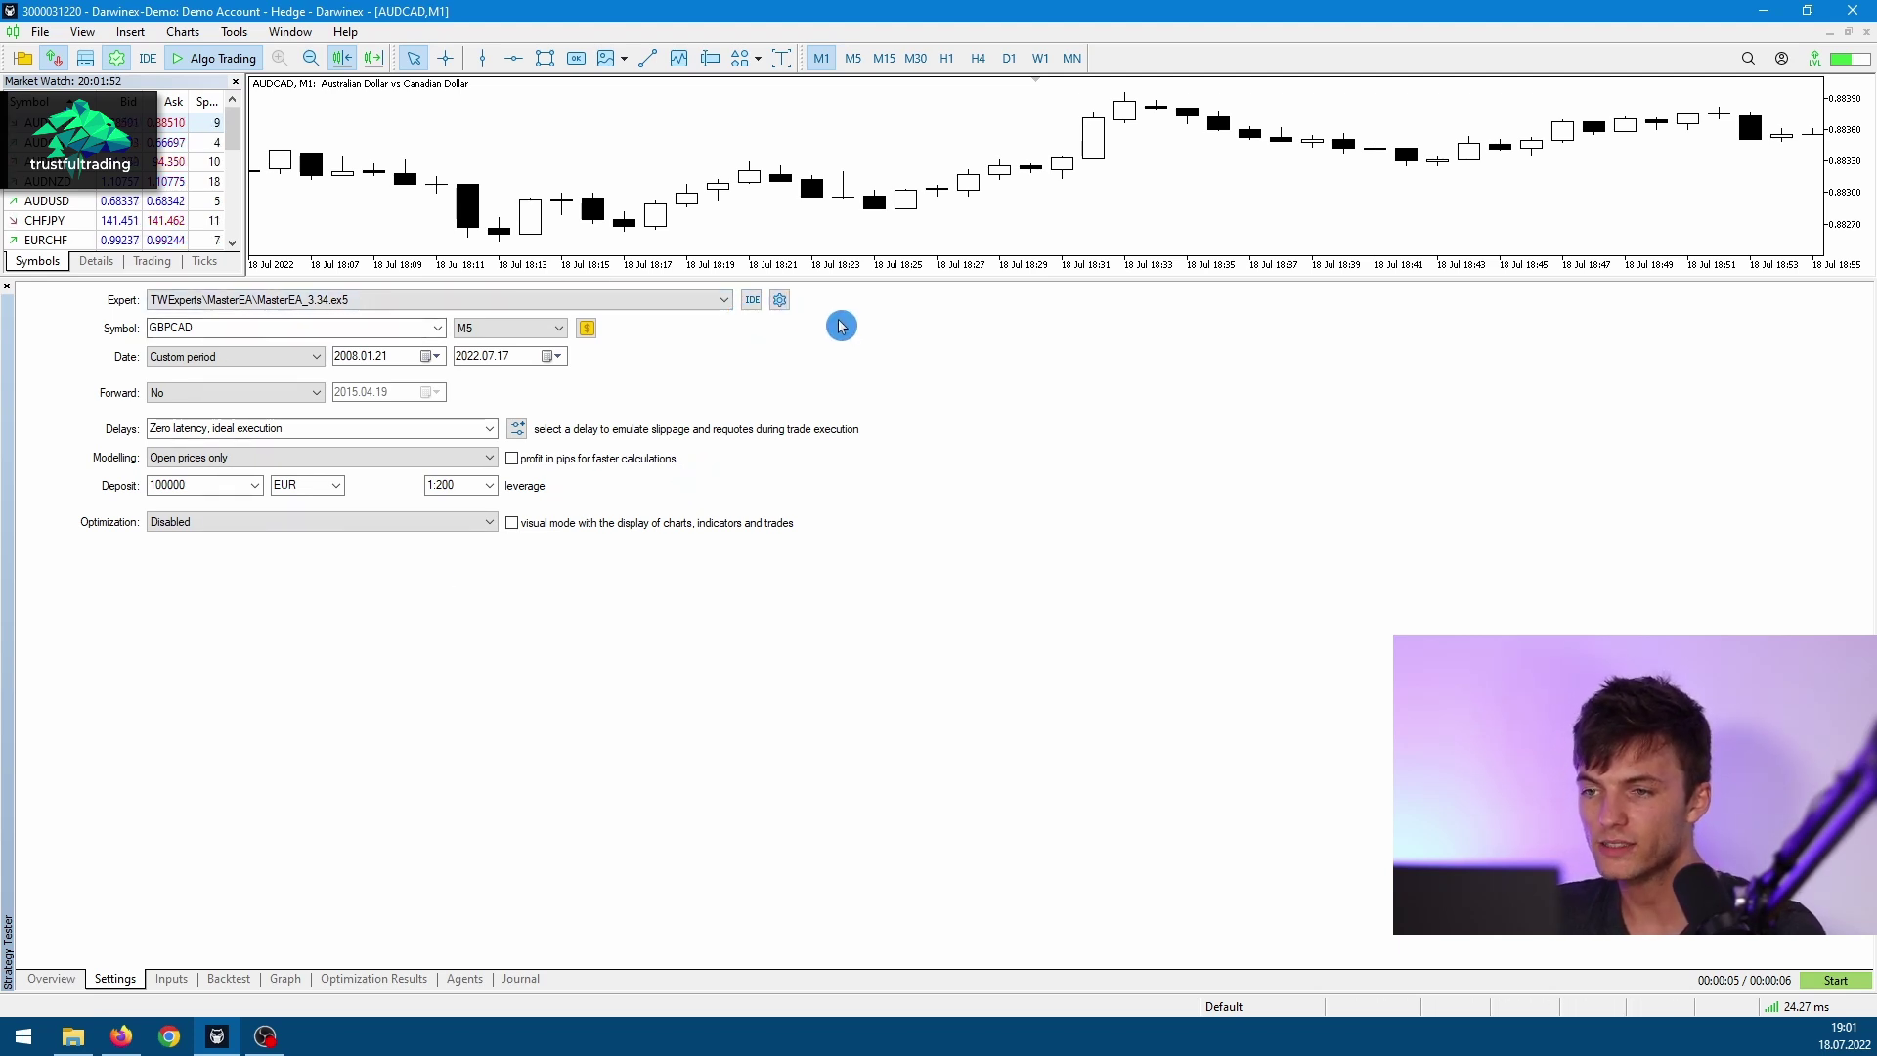
{"action": "left_click", "coordinate": [788, 305]}
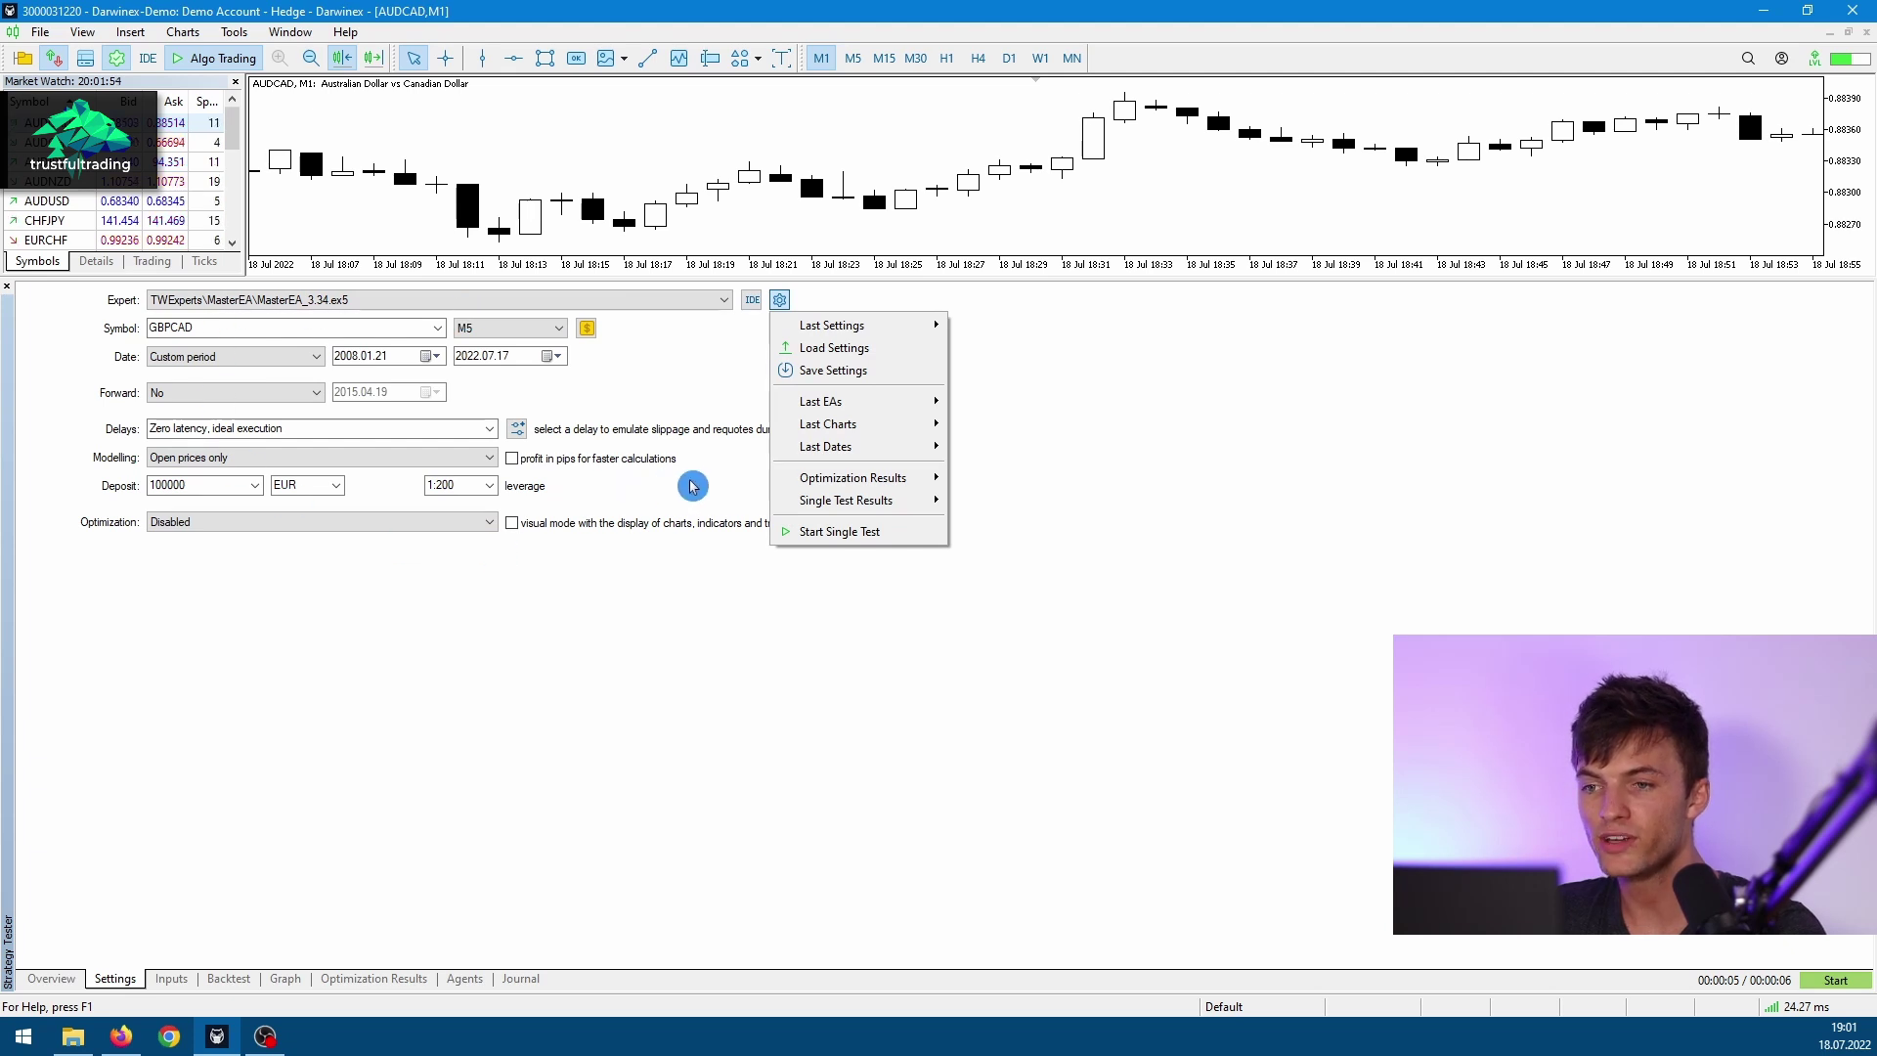
{"action": "left_click", "coordinate": [788, 305]}
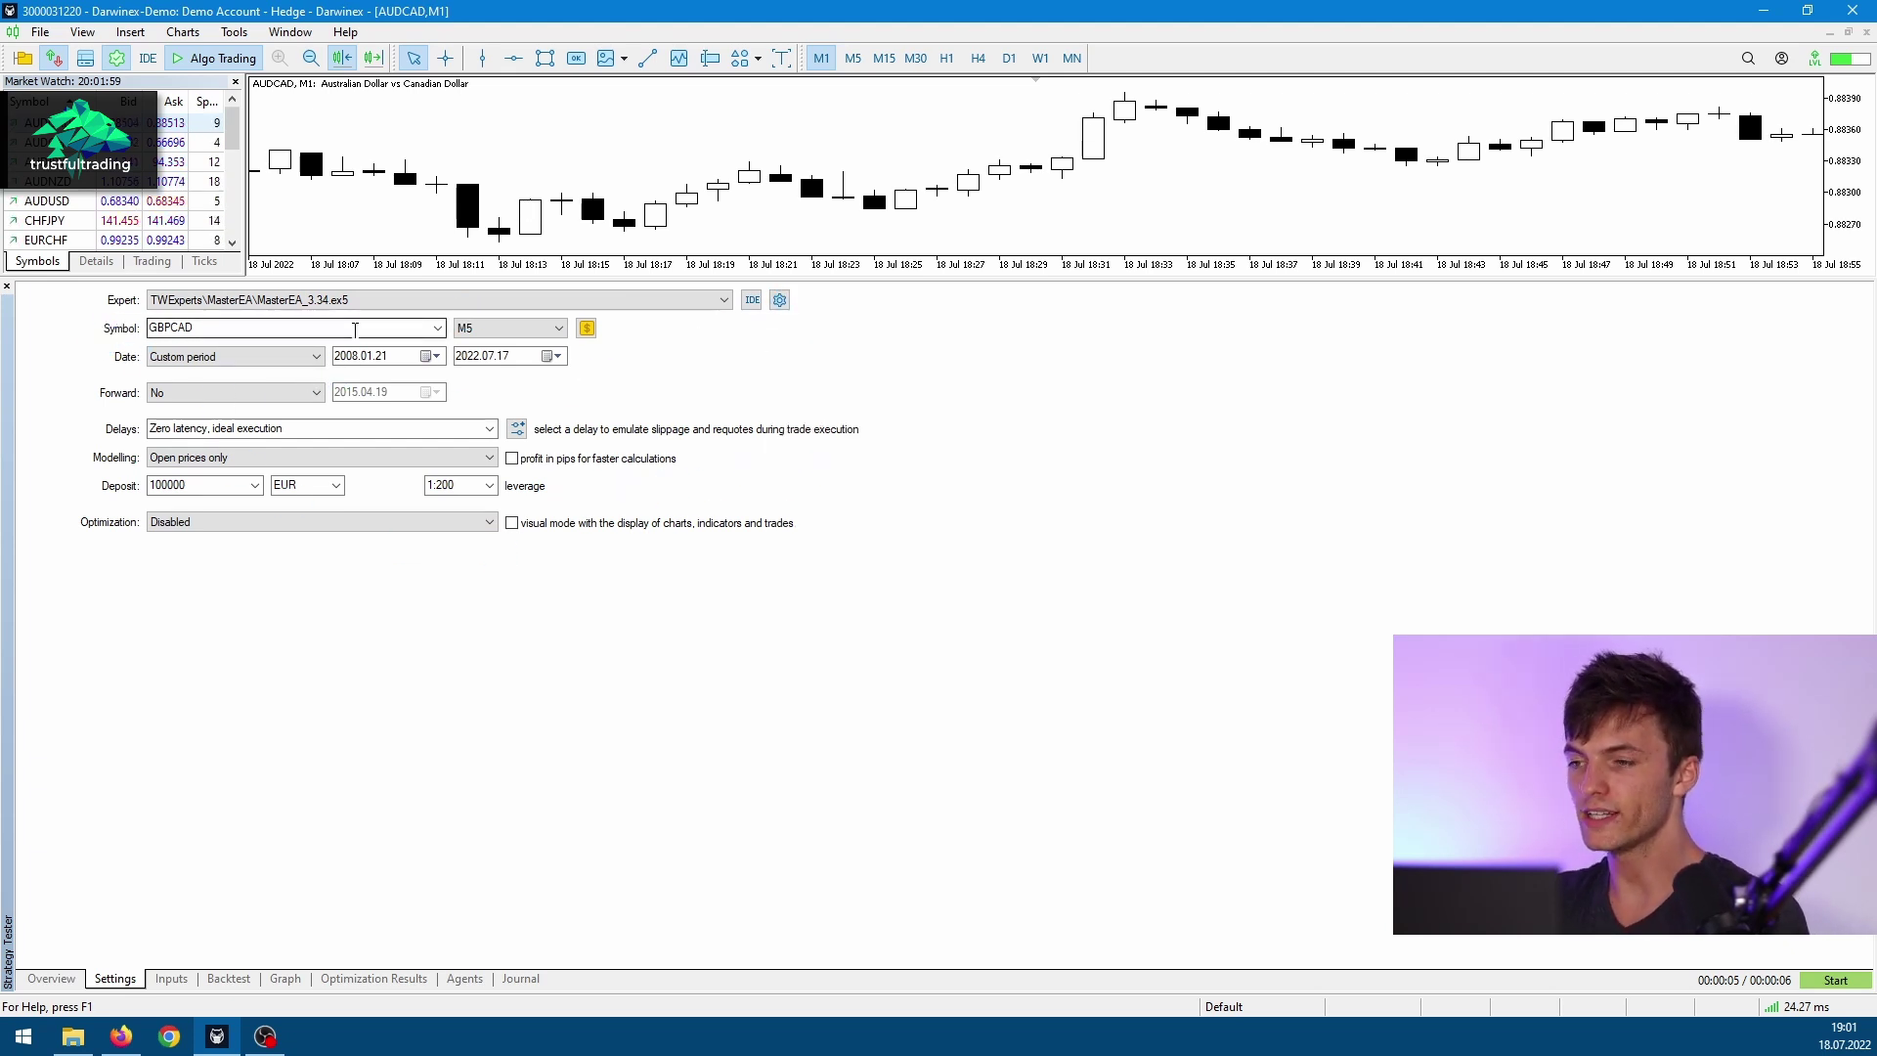
{"action": "left_click", "coordinate": [535, 329]}
{"action": "left_click", "coordinate": [537, 330]}
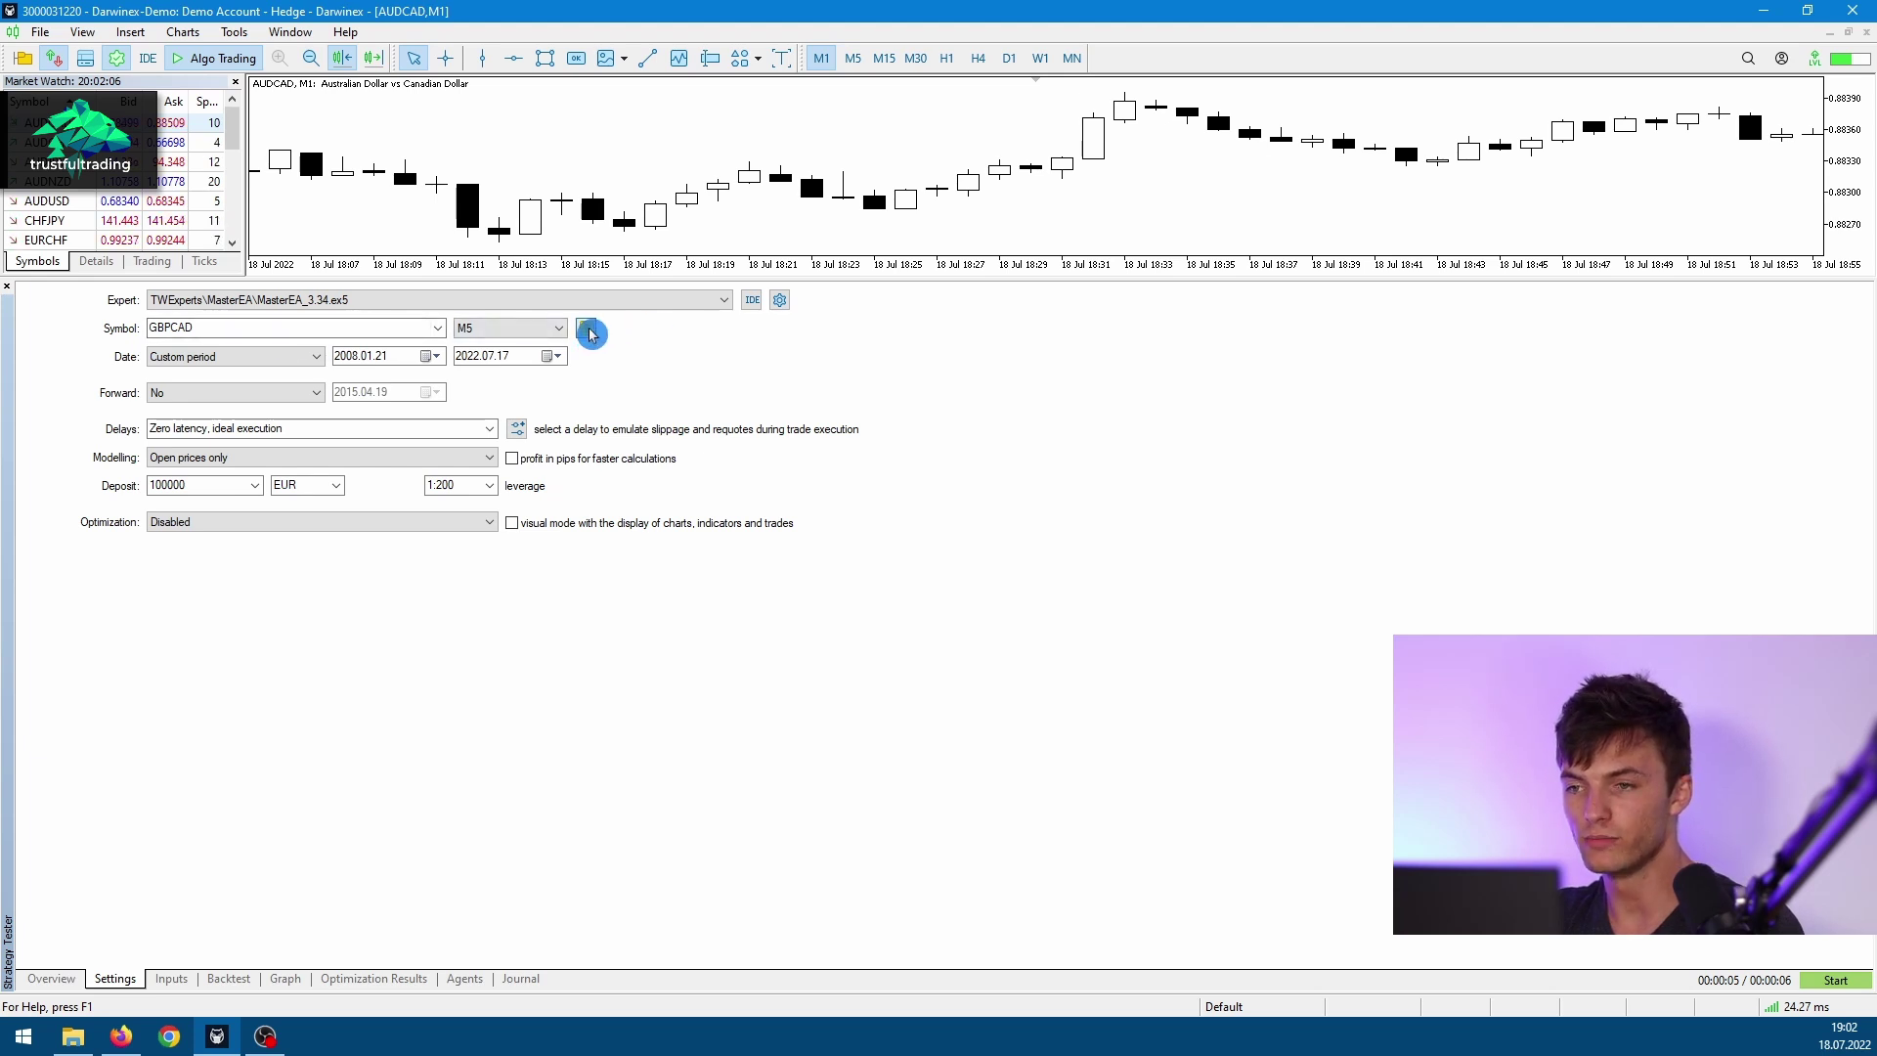
{"action": "left_click", "coordinate": [588, 329]}
{"action": "left_click", "coordinate": [1271, 782]}
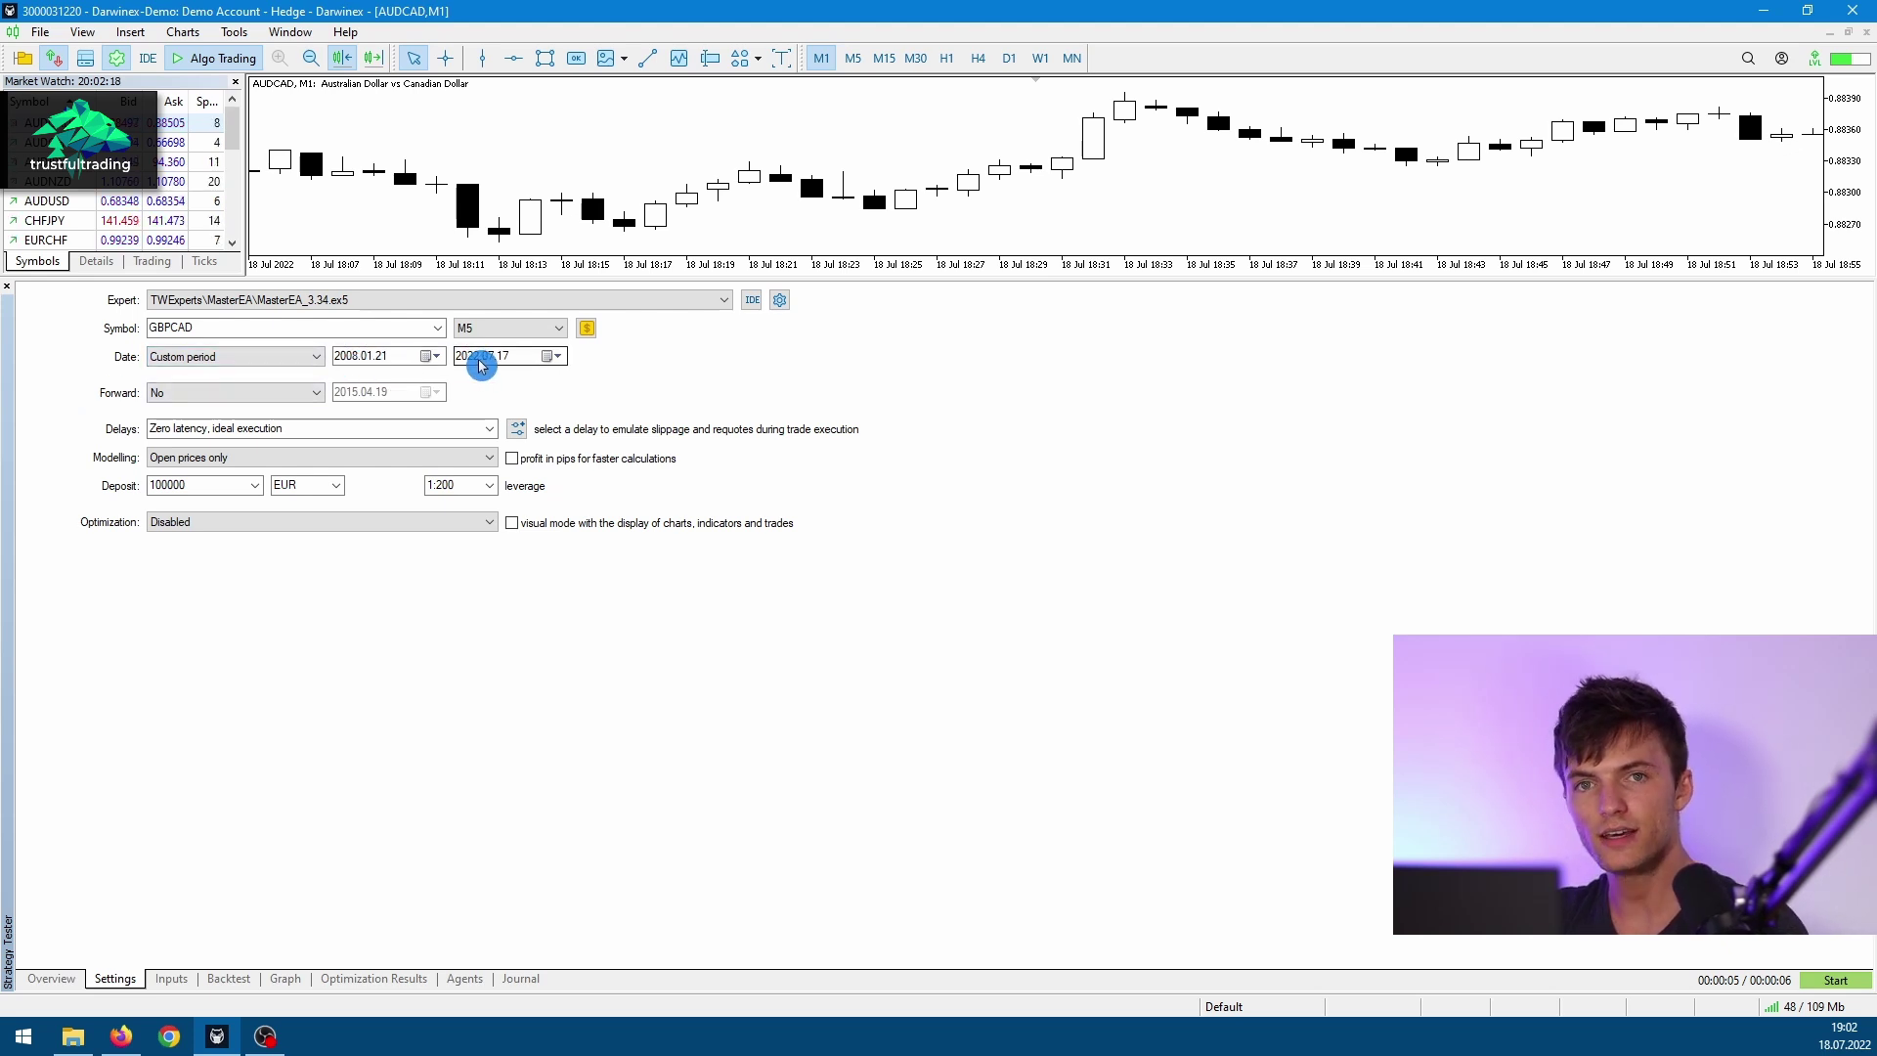
{"action": "left_click", "coordinate": [279, 357]}
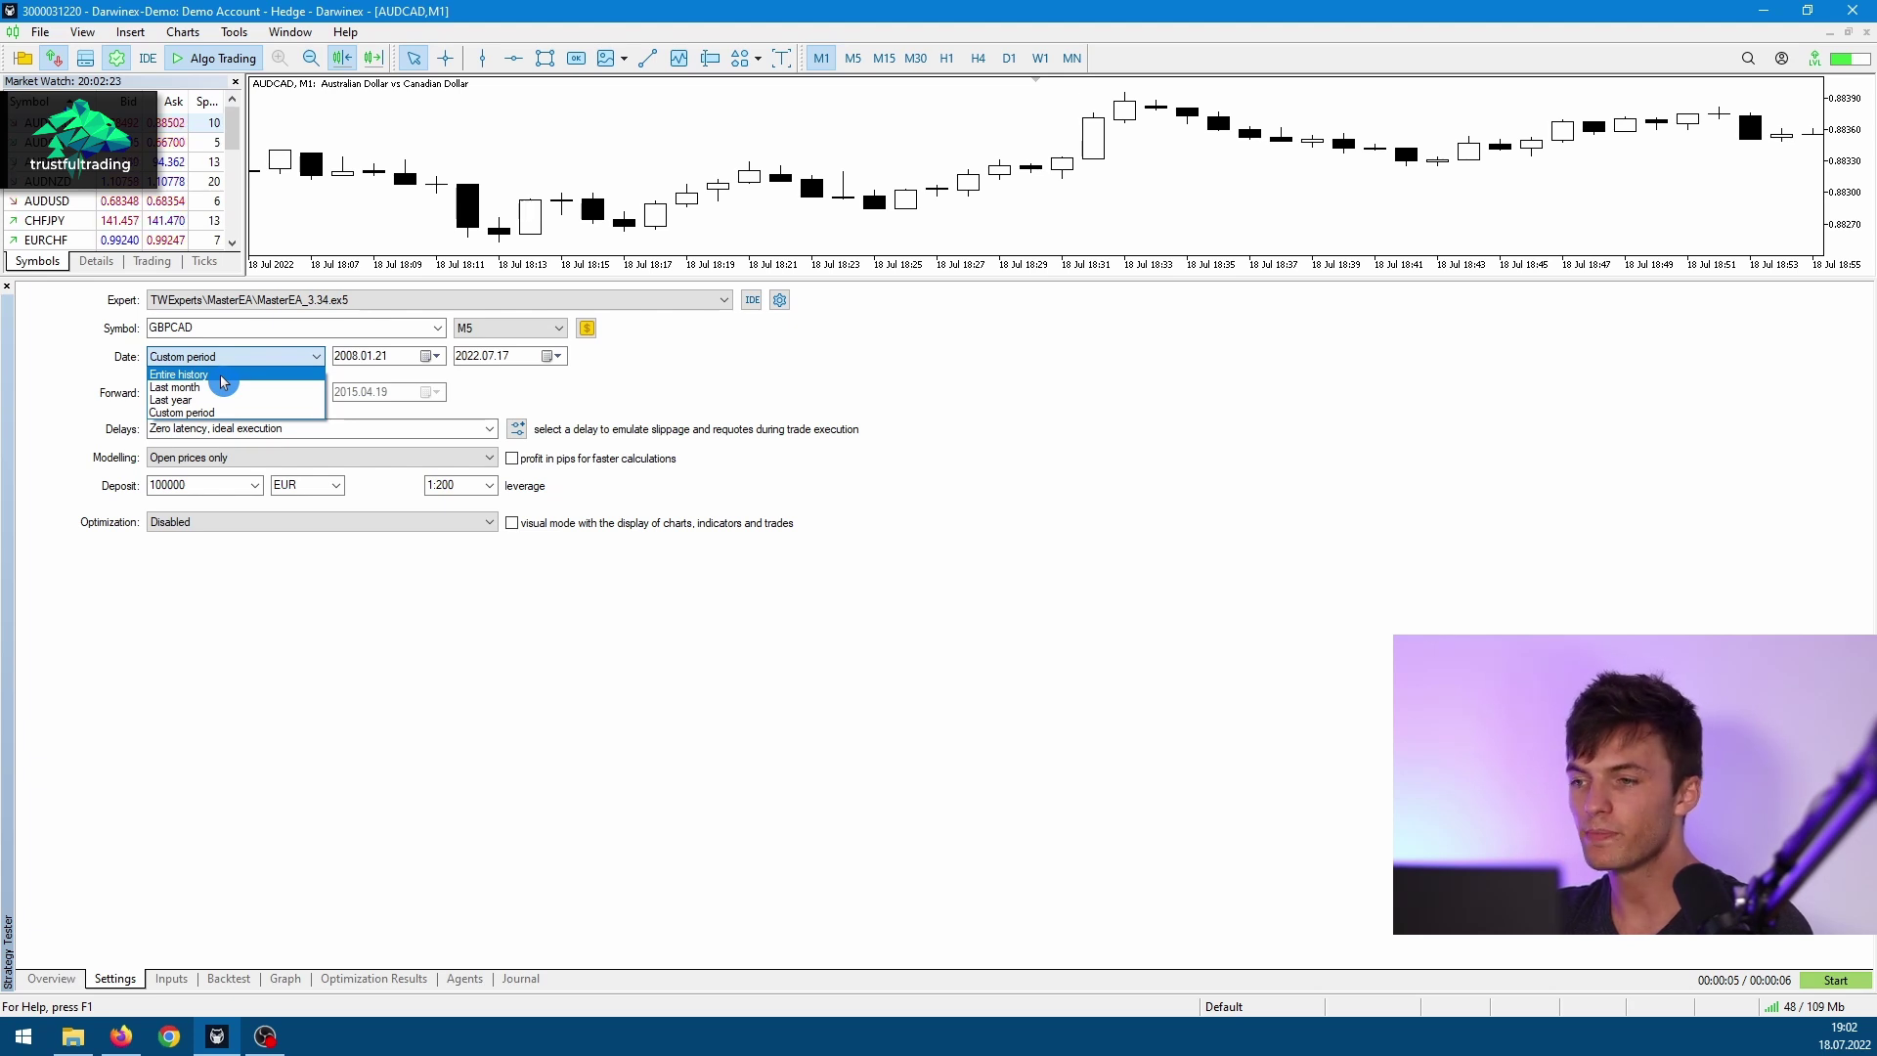
{"action": "left_click", "coordinate": [86, 376]}
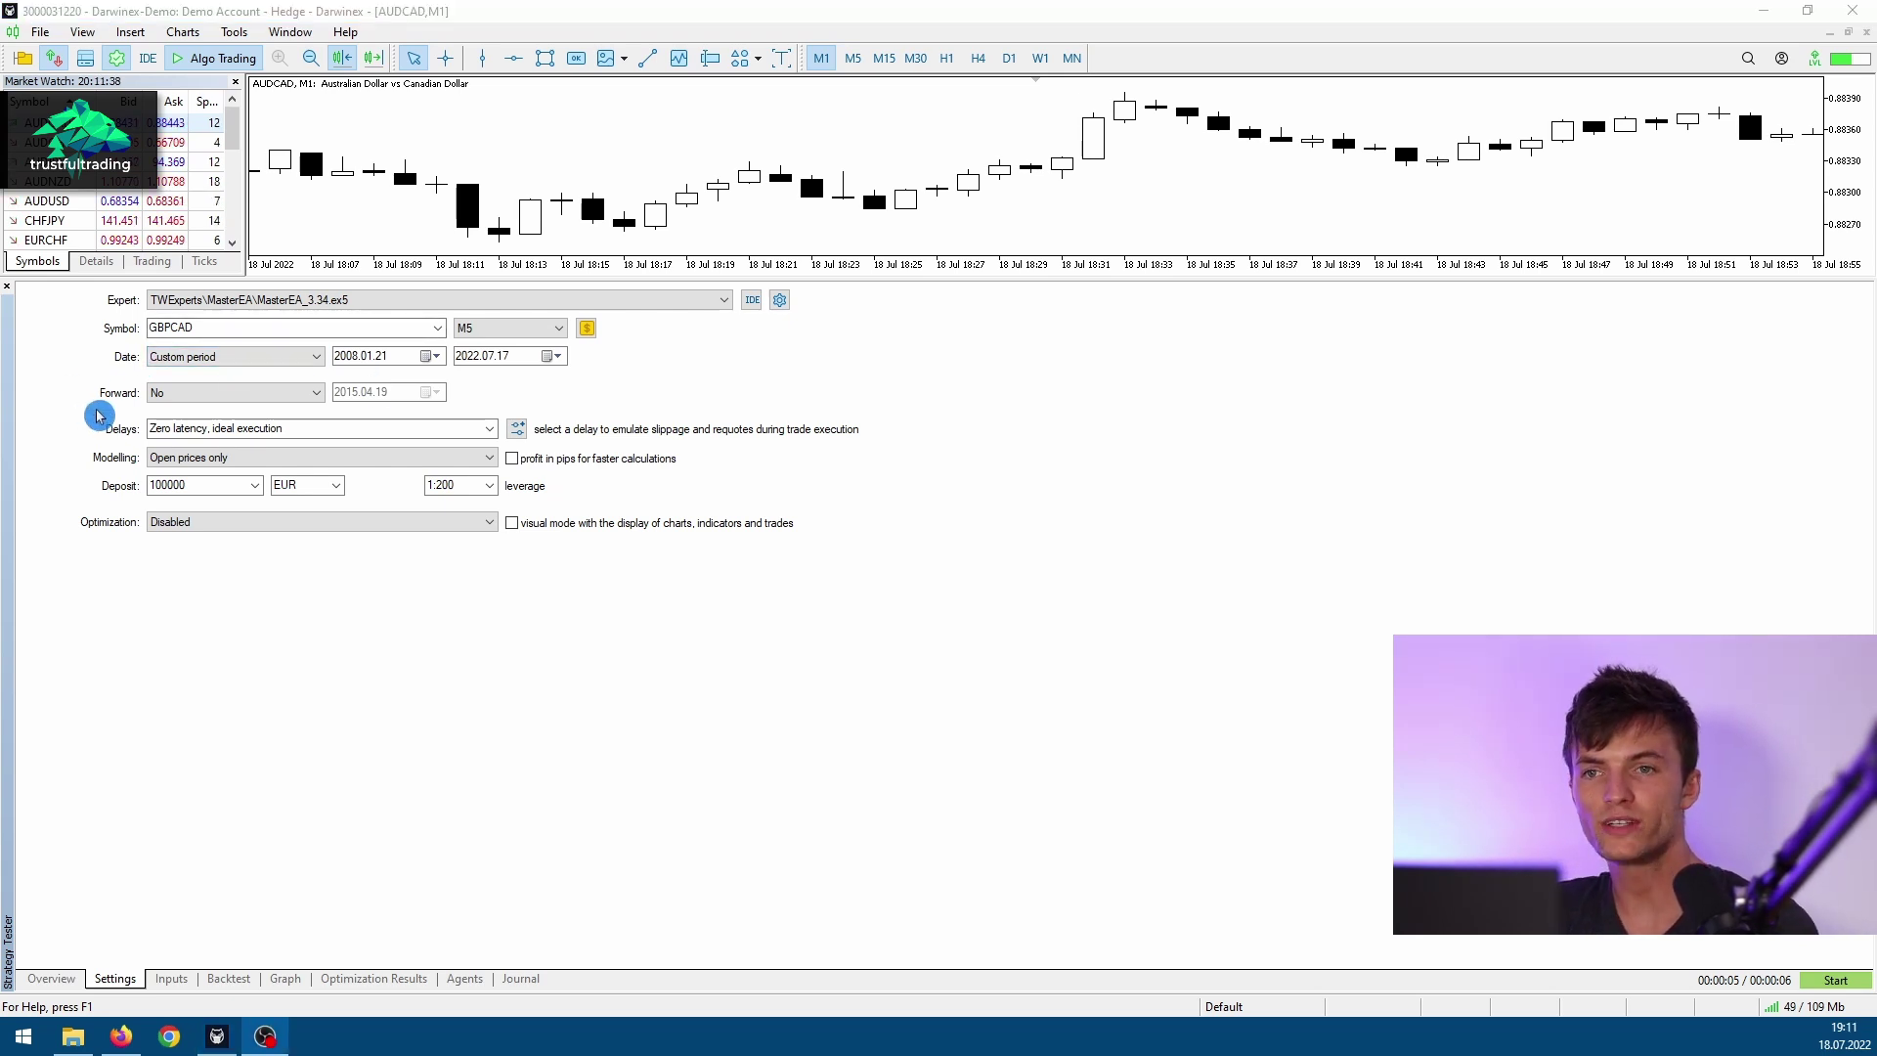
{"action": "left_click", "coordinate": [199, 404]}
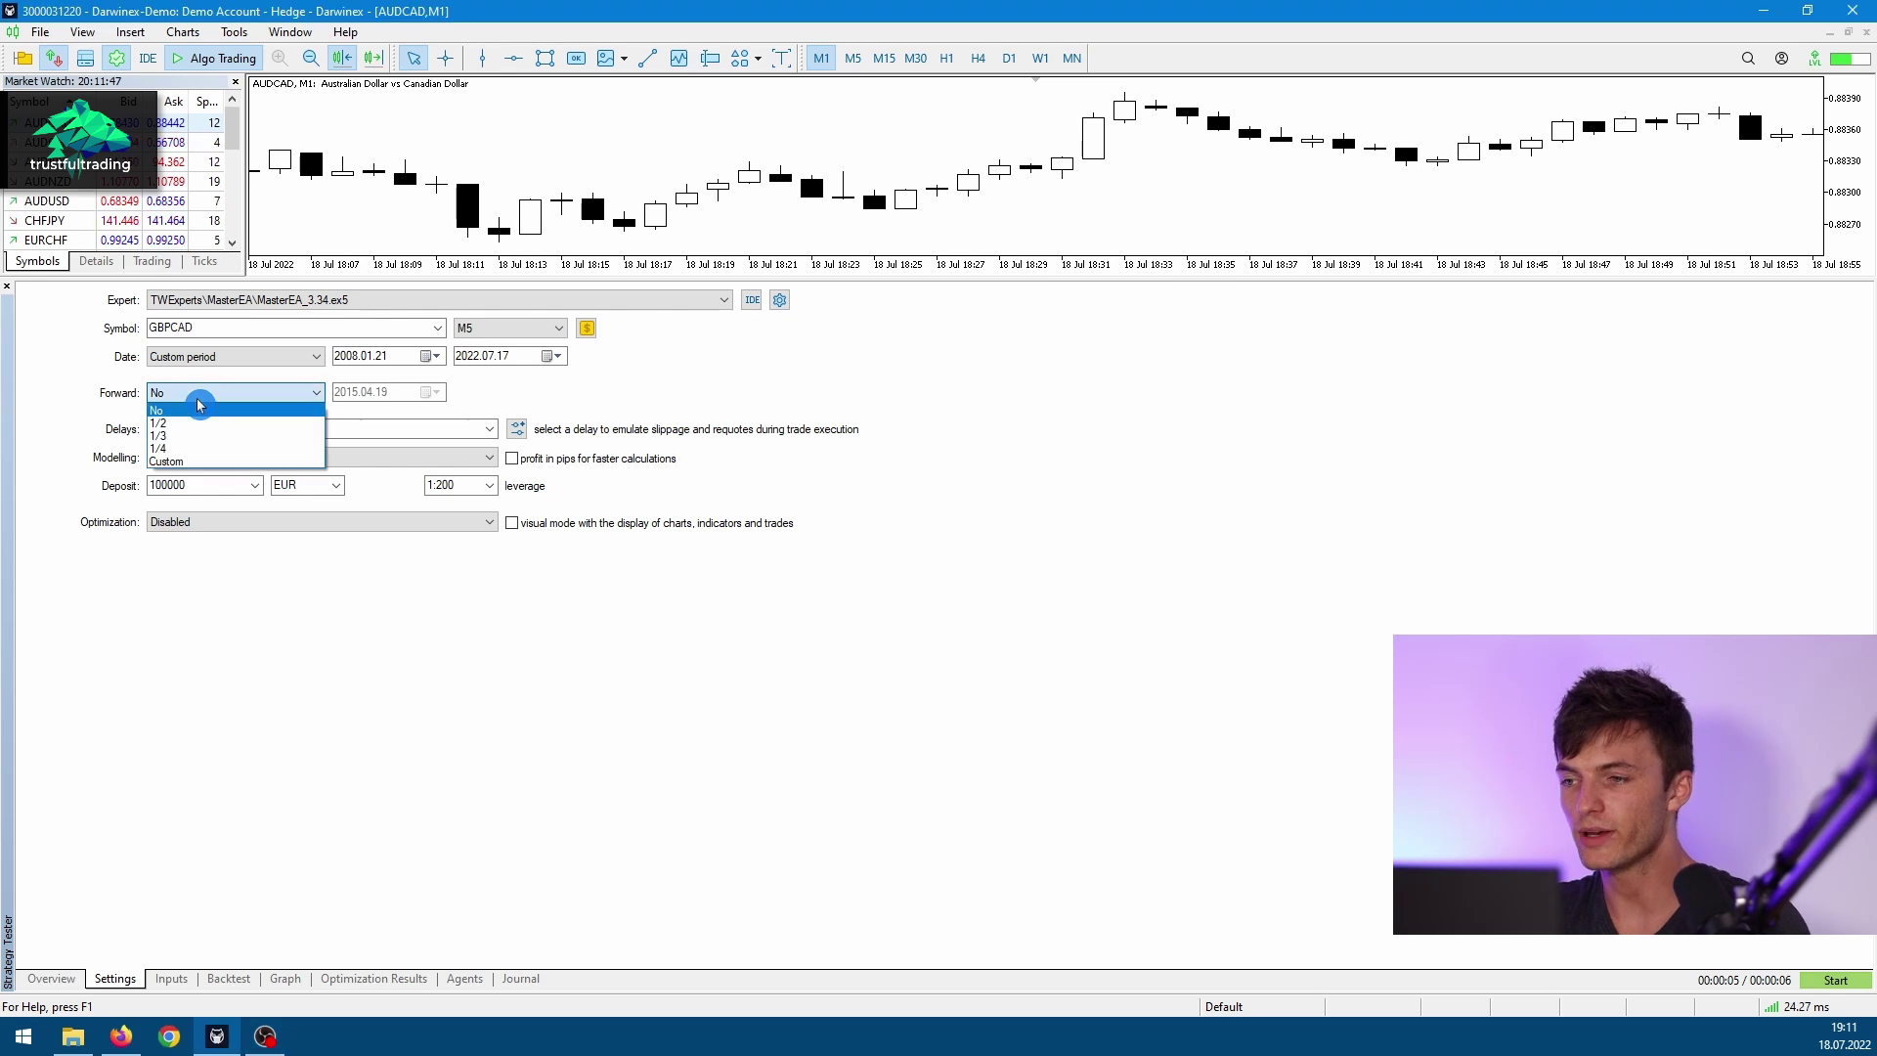
{"action": "left_click", "coordinate": [176, 424]}
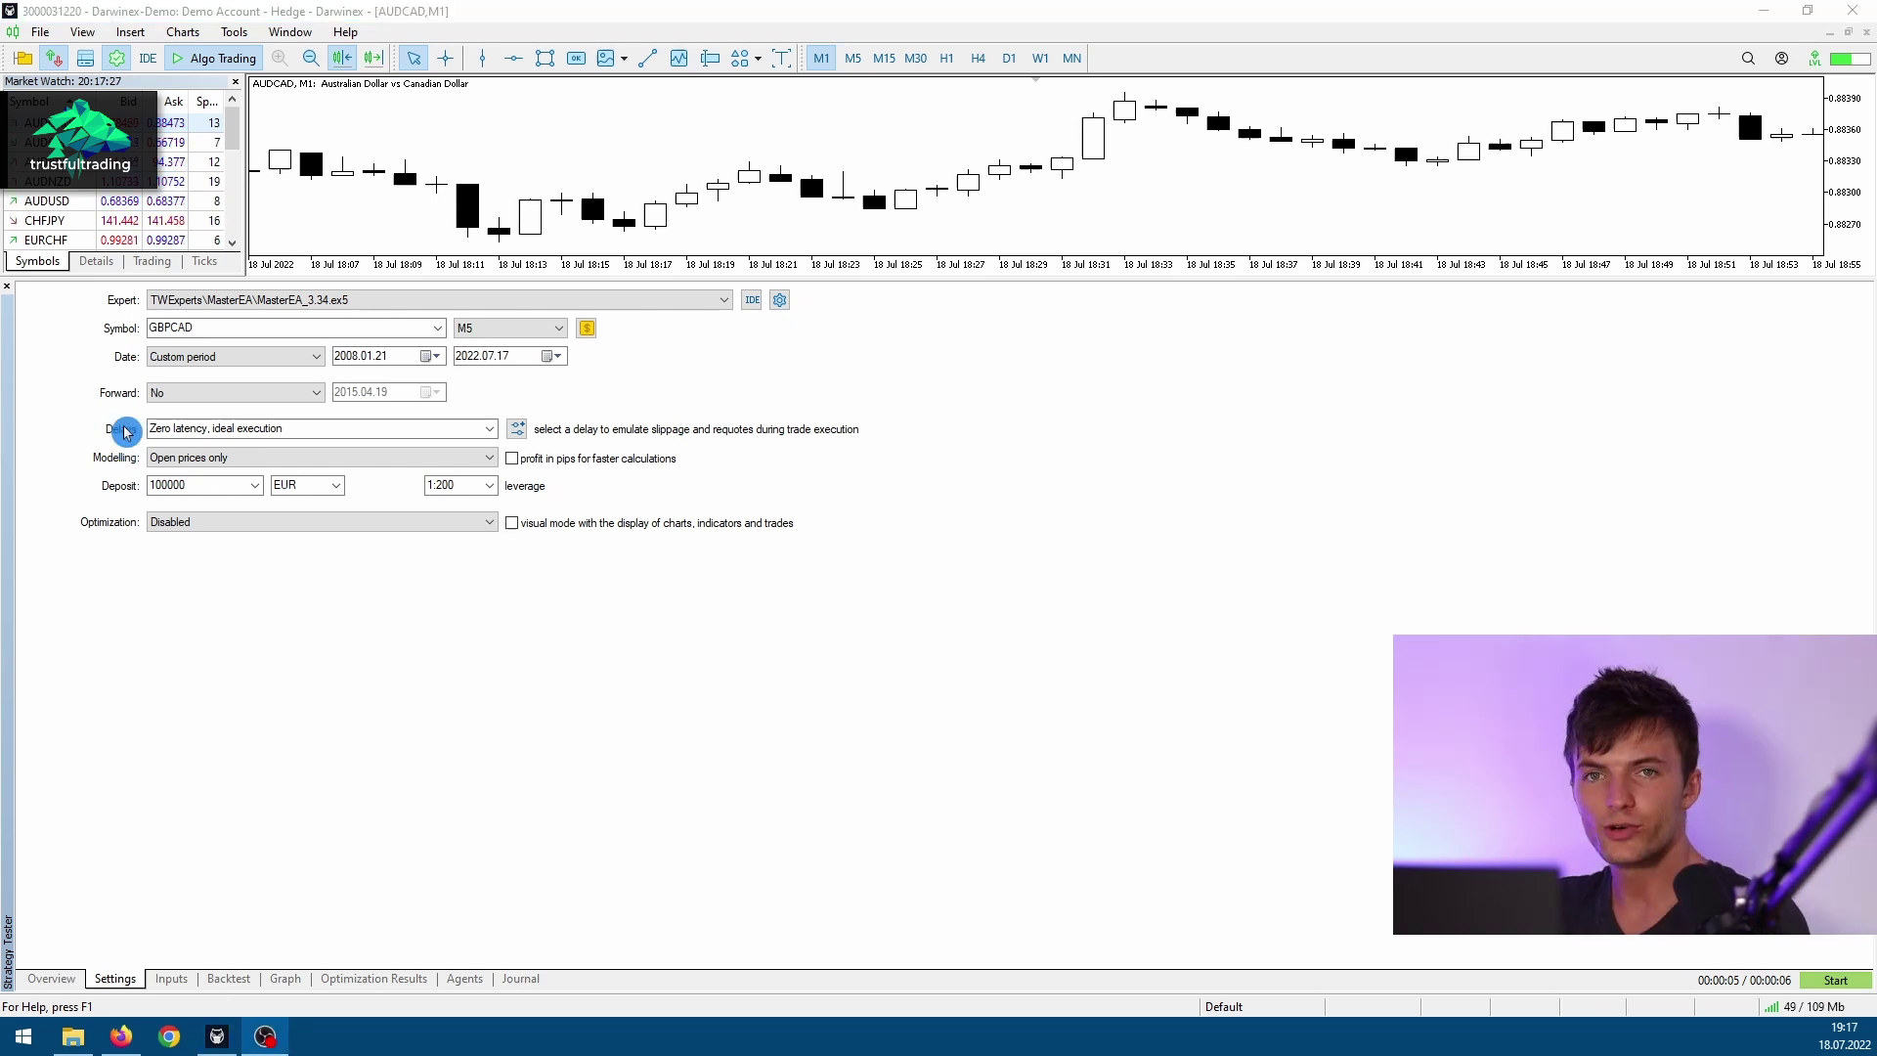
Keep Zero latency delays and open Trade Settings with the 2.5000 per-volume Forex commission
{"action": "left_click", "coordinate": [488, 429]}
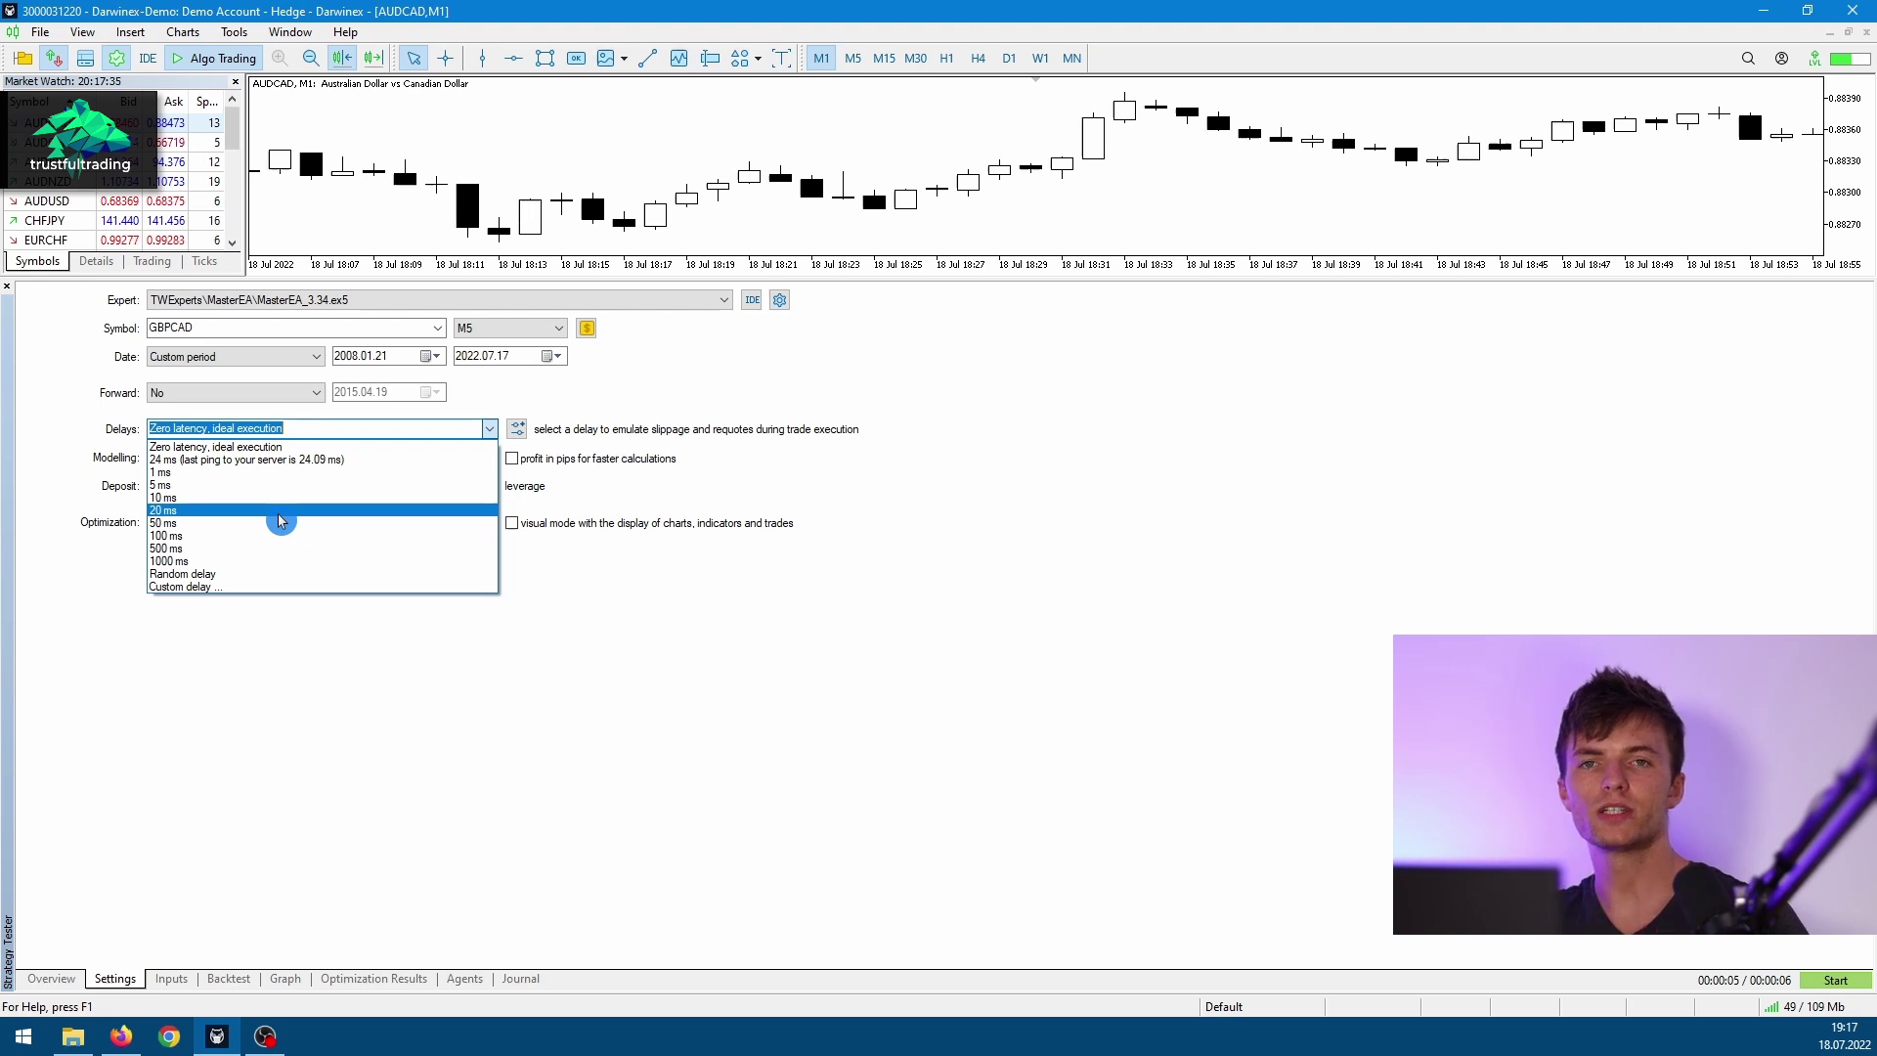
{"action": "left_click", "coordinate": [78, 444]}
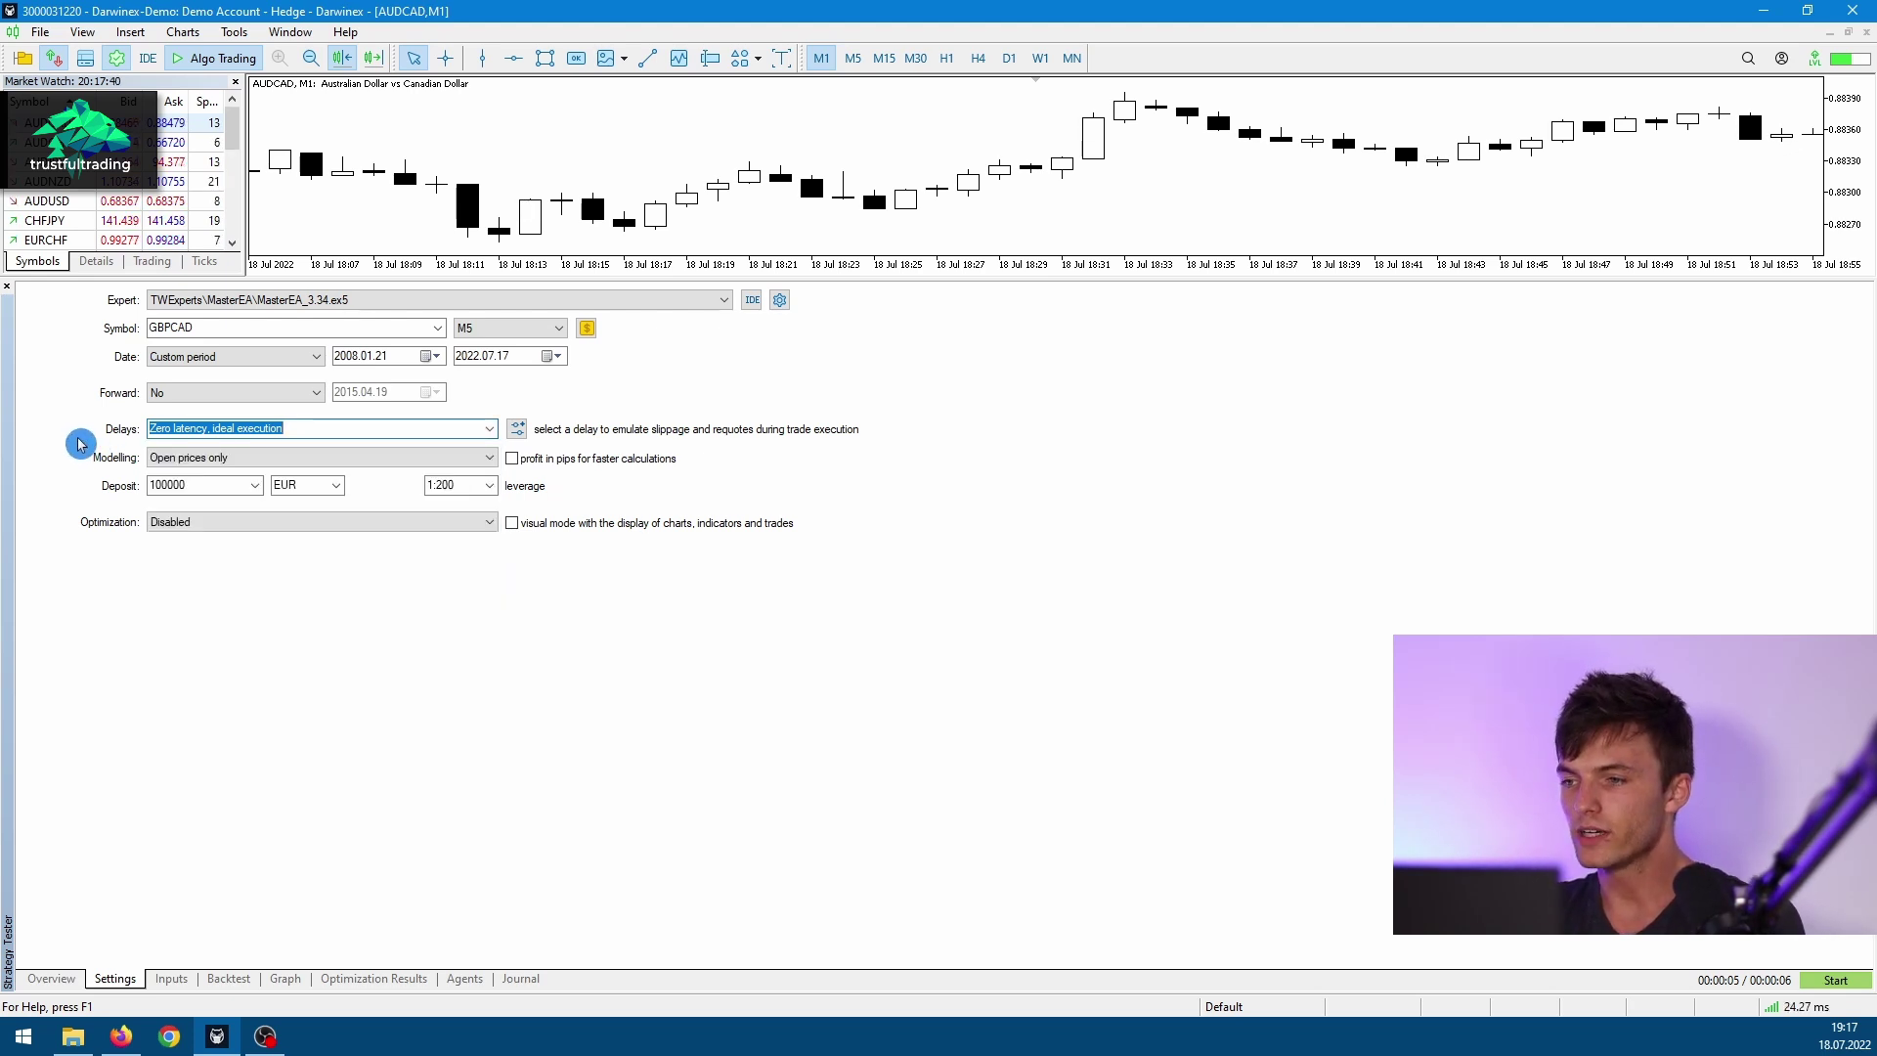
{"action": "left_click", "coordinate": [79, 444]}
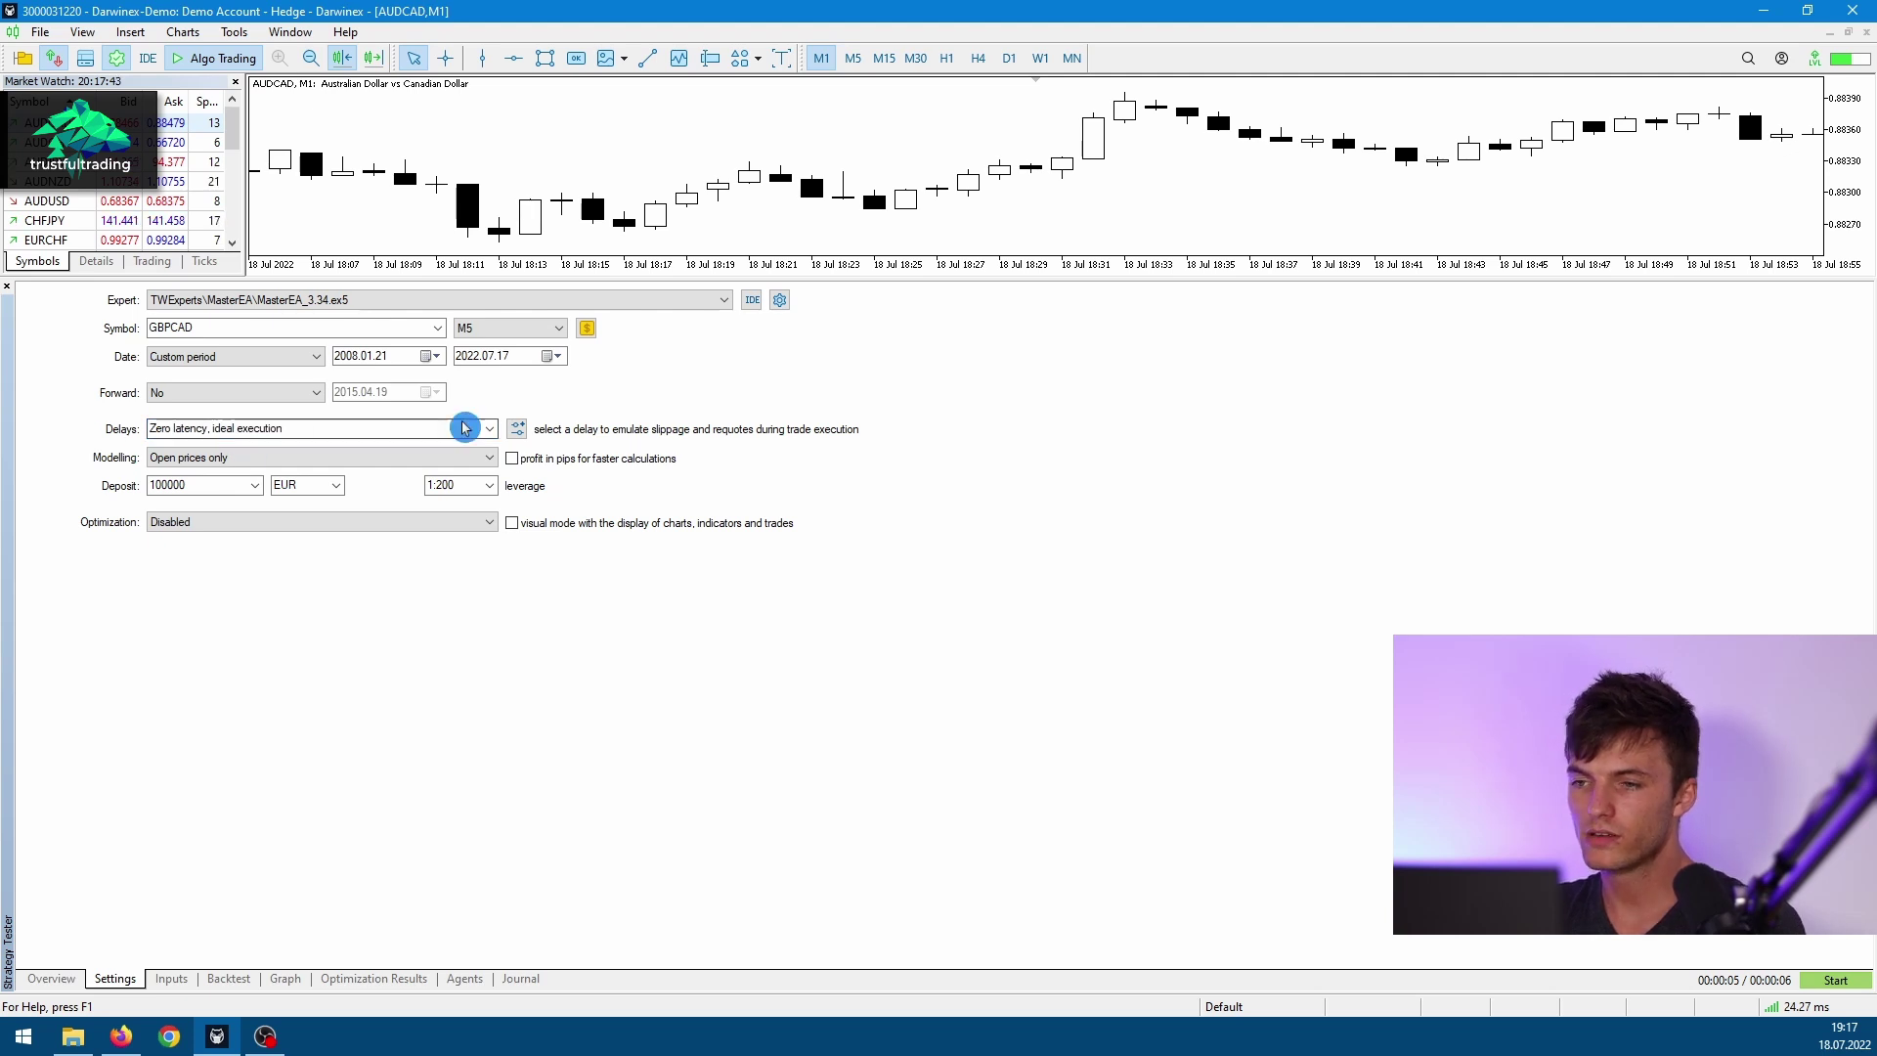
{"action": "left_click", "coordinate": [525, 431]}
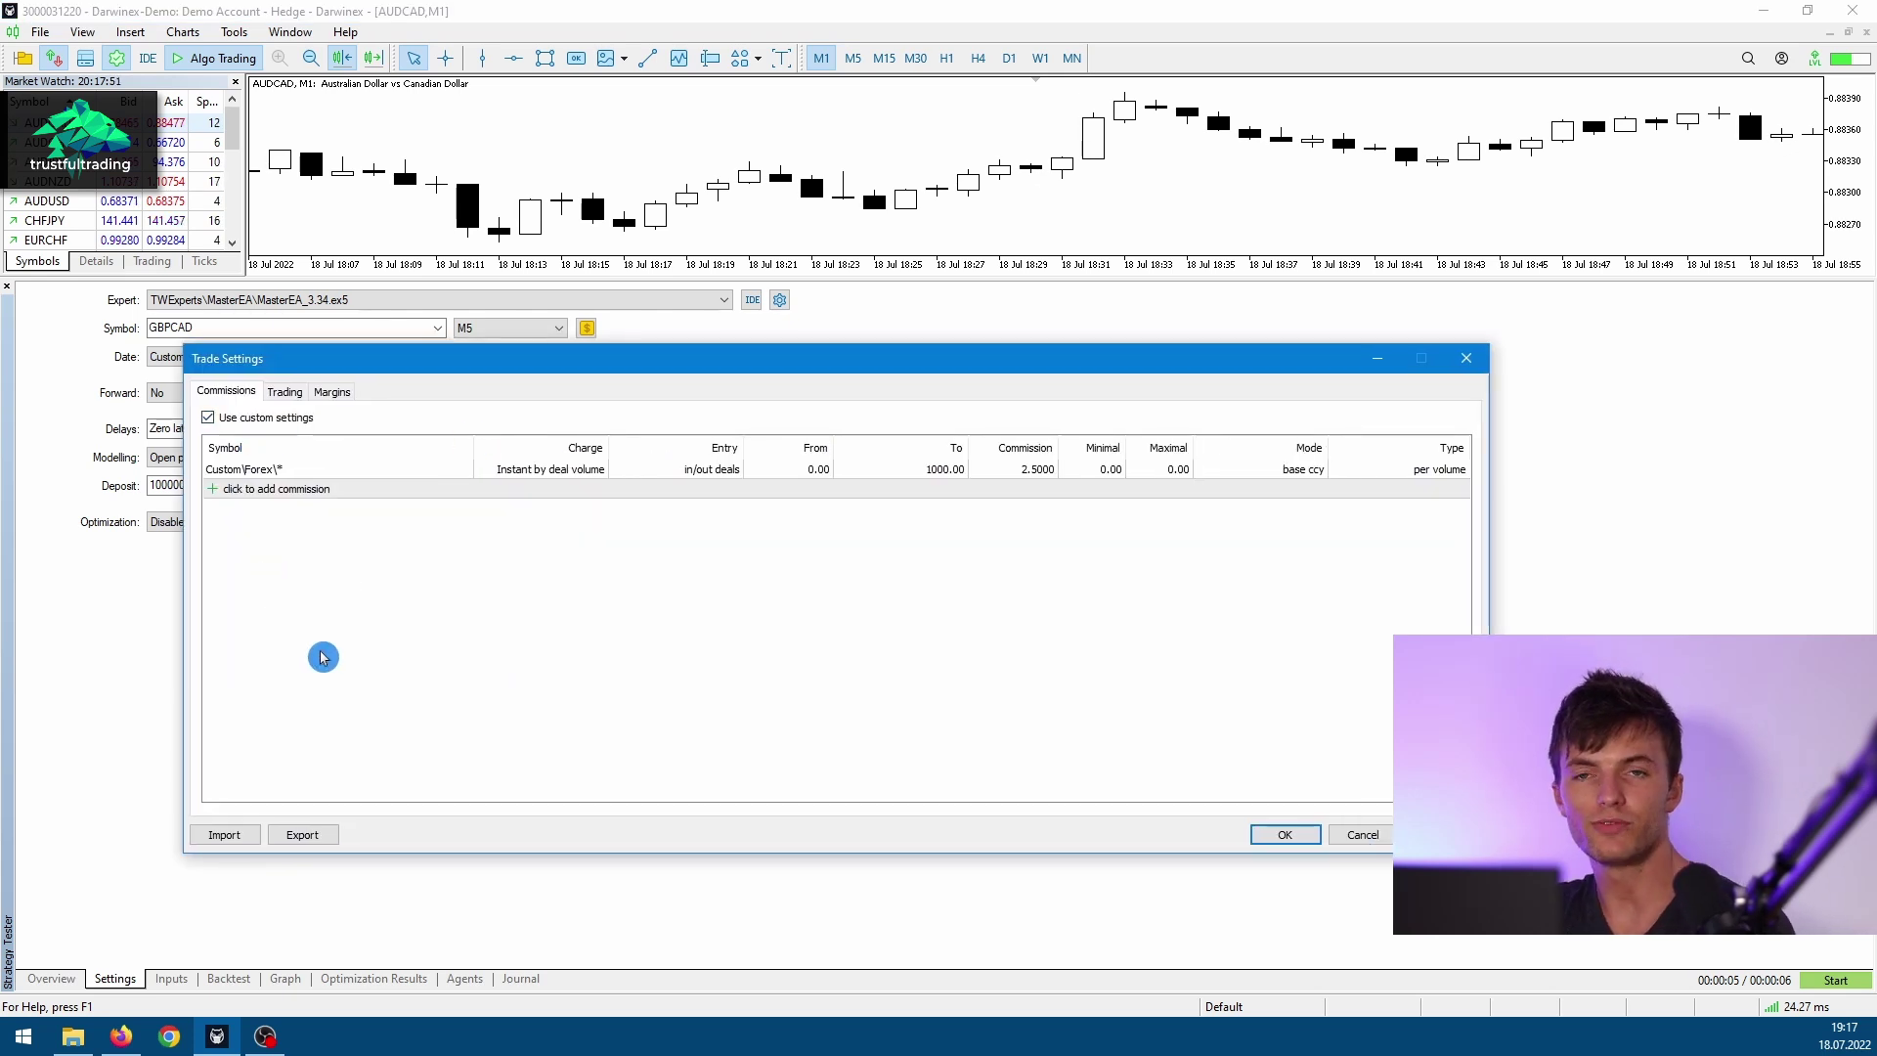
{"action": "left_click", "coordinate": [285, 391]}
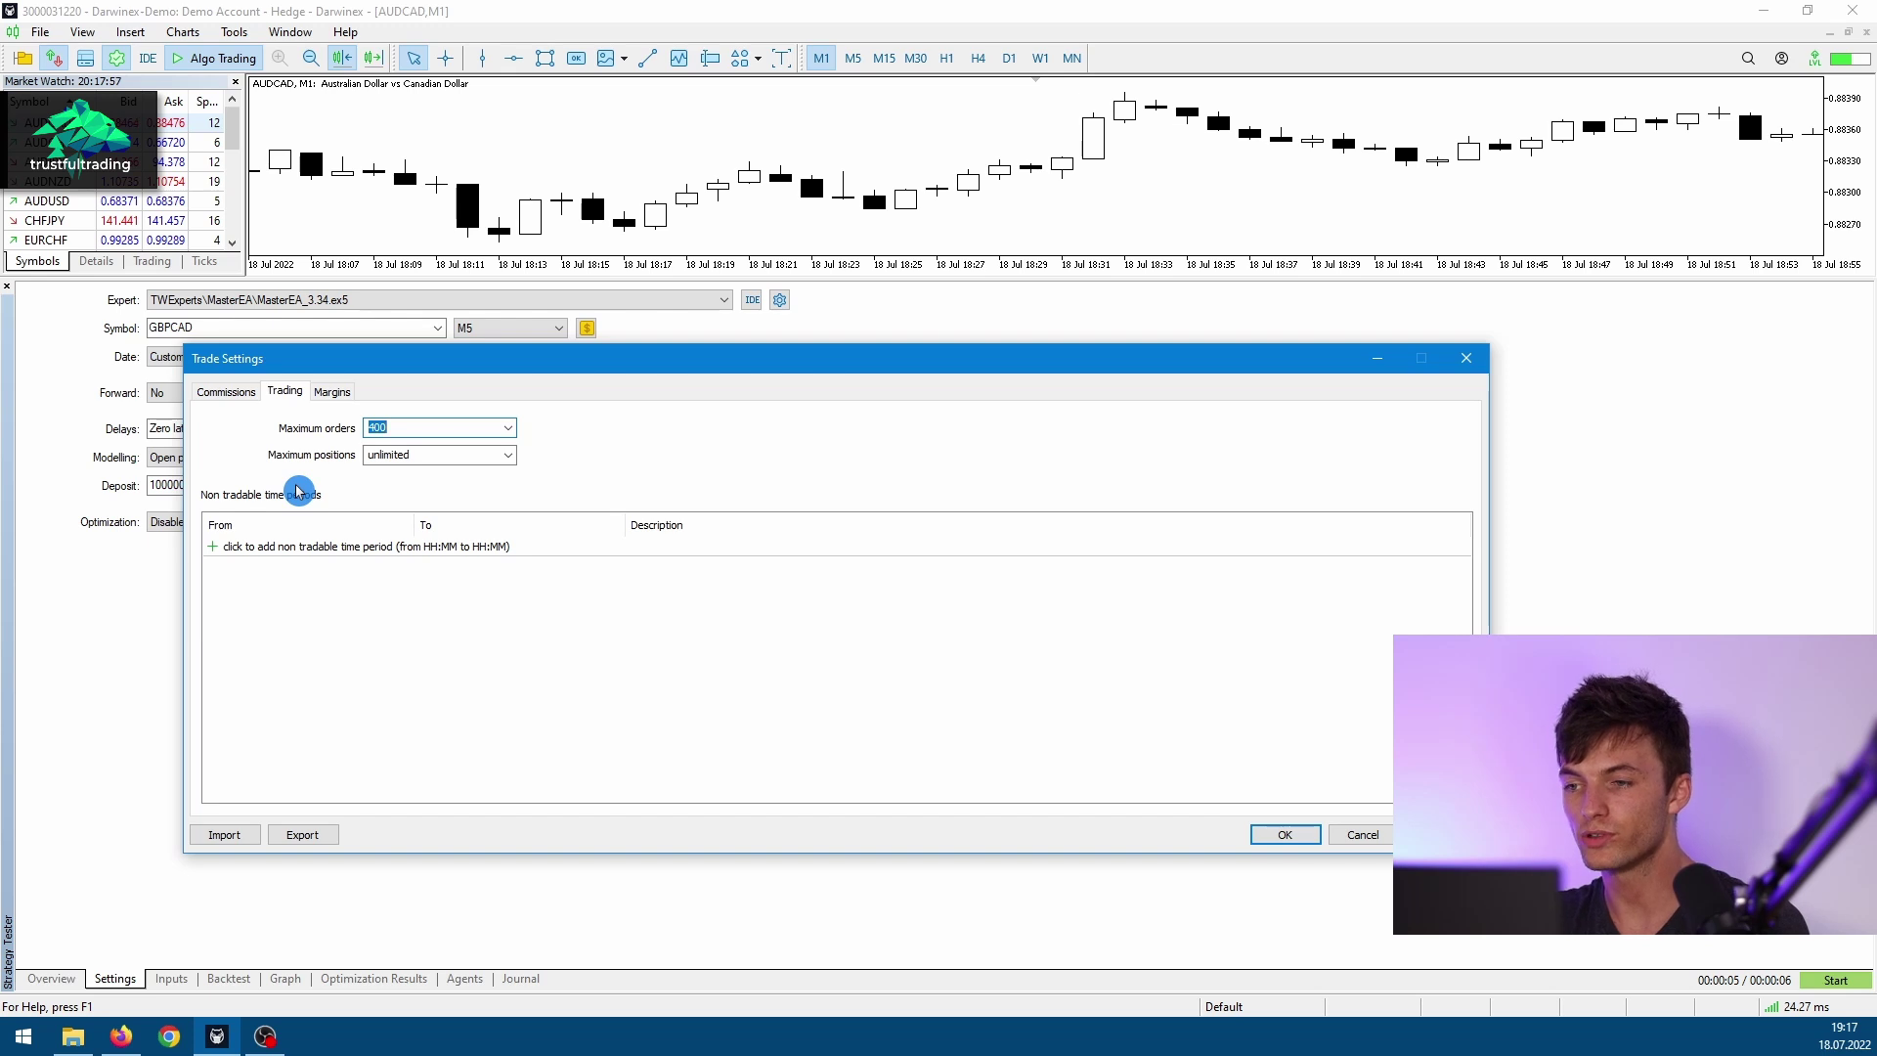
{"action": "left_click", "coordinate": [332, 391]}
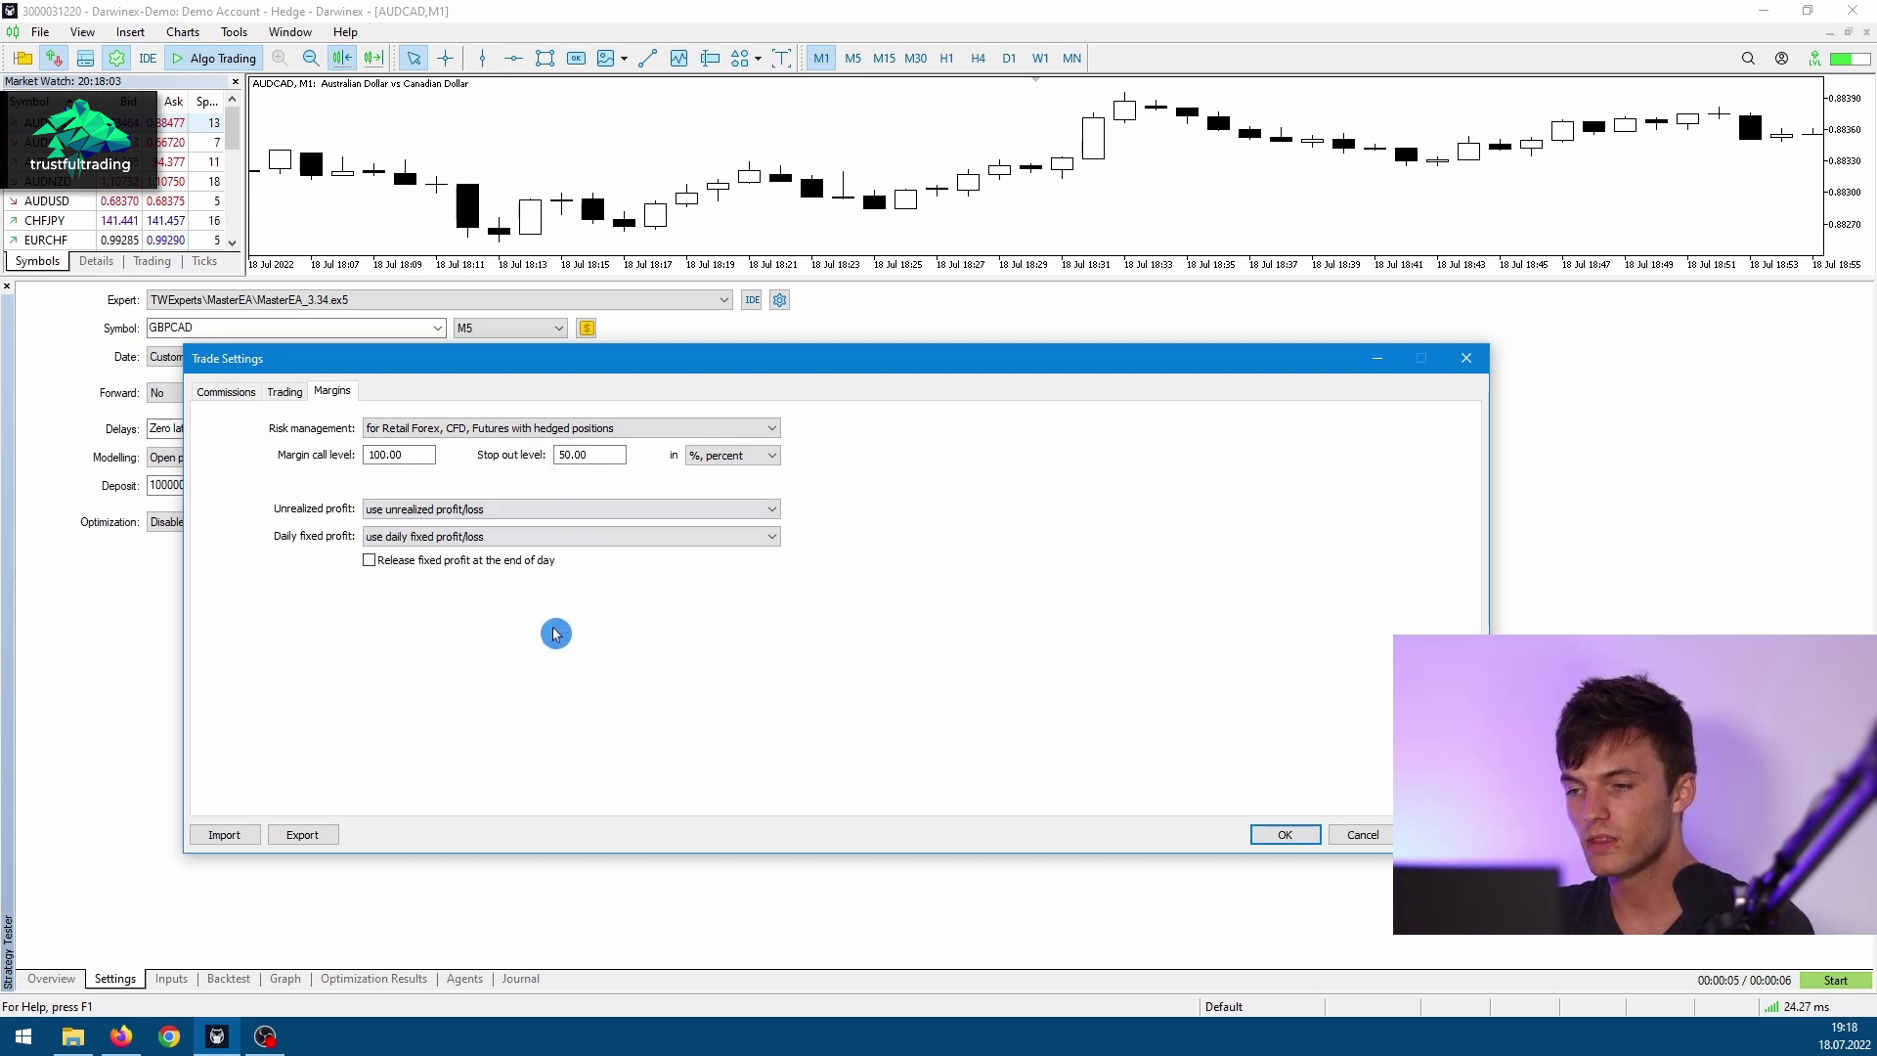
{"action": "left_click", "coordinate": [1462, 363]}
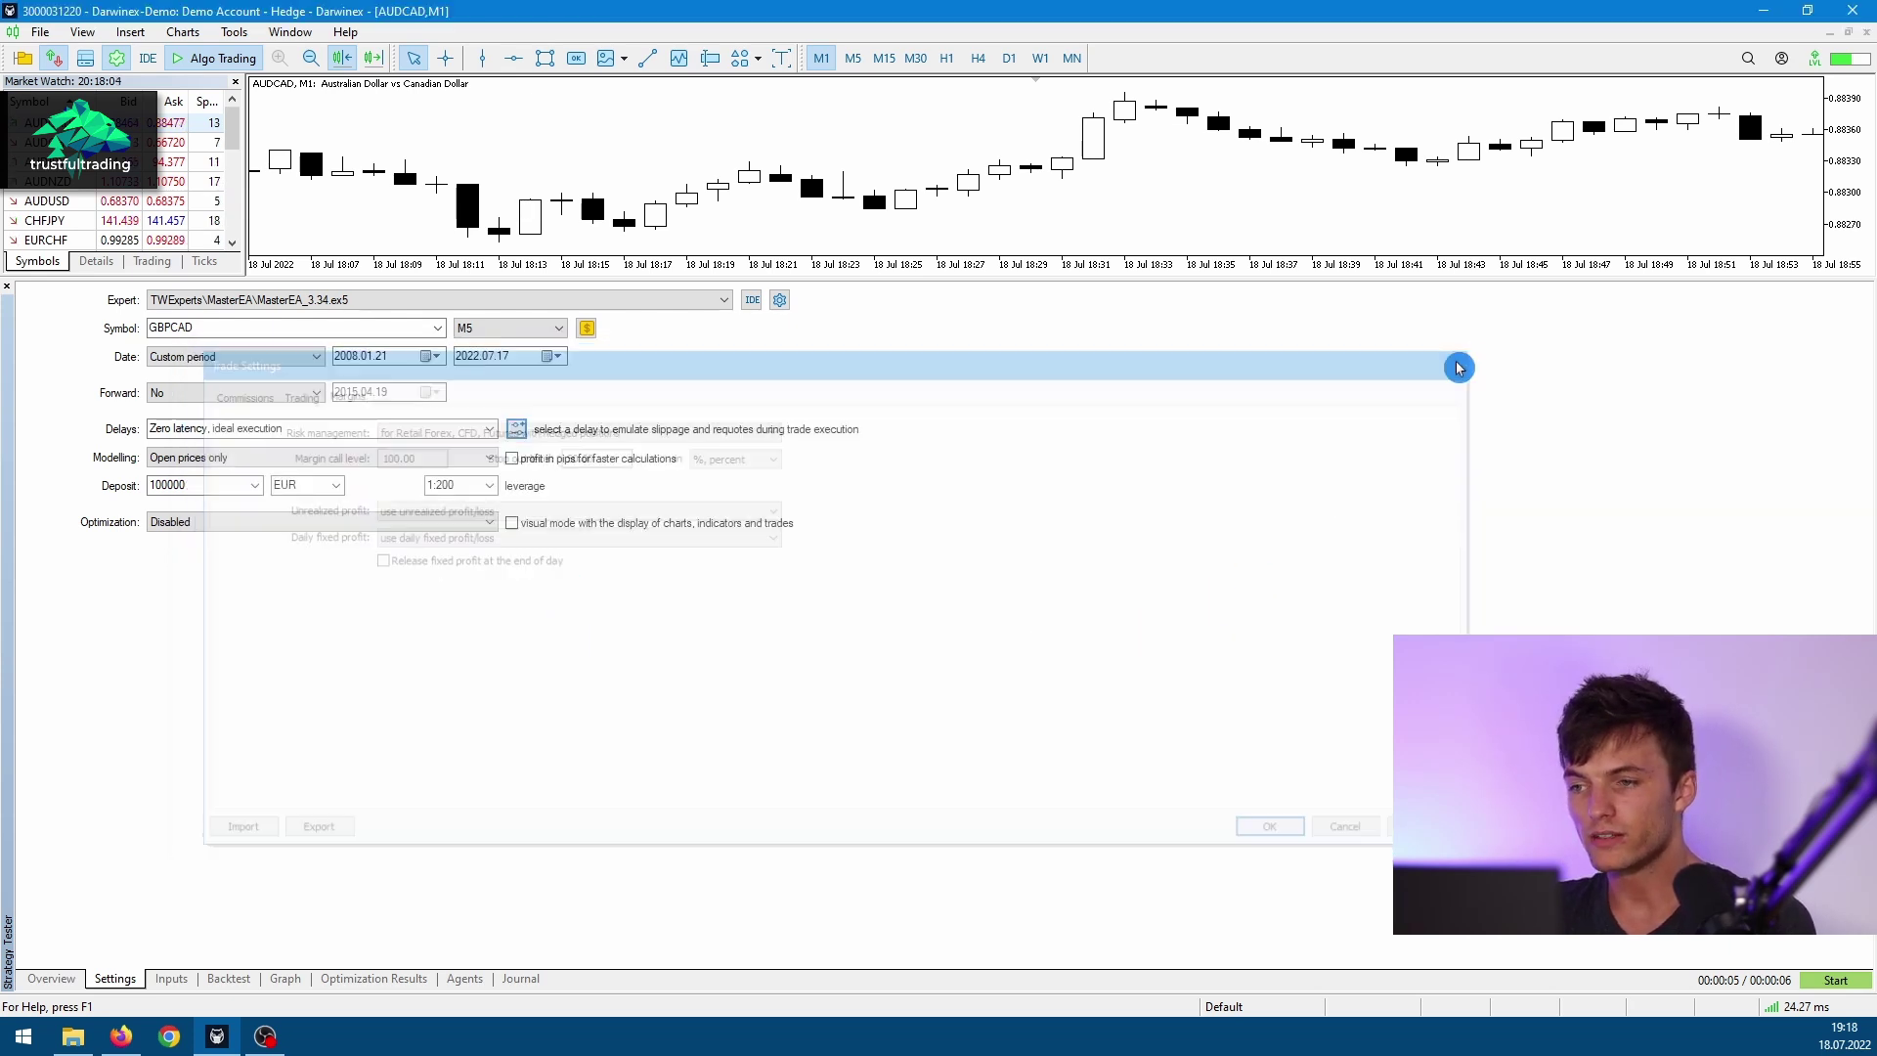
{"action": "left_click", "coordinate": [518, 432]}
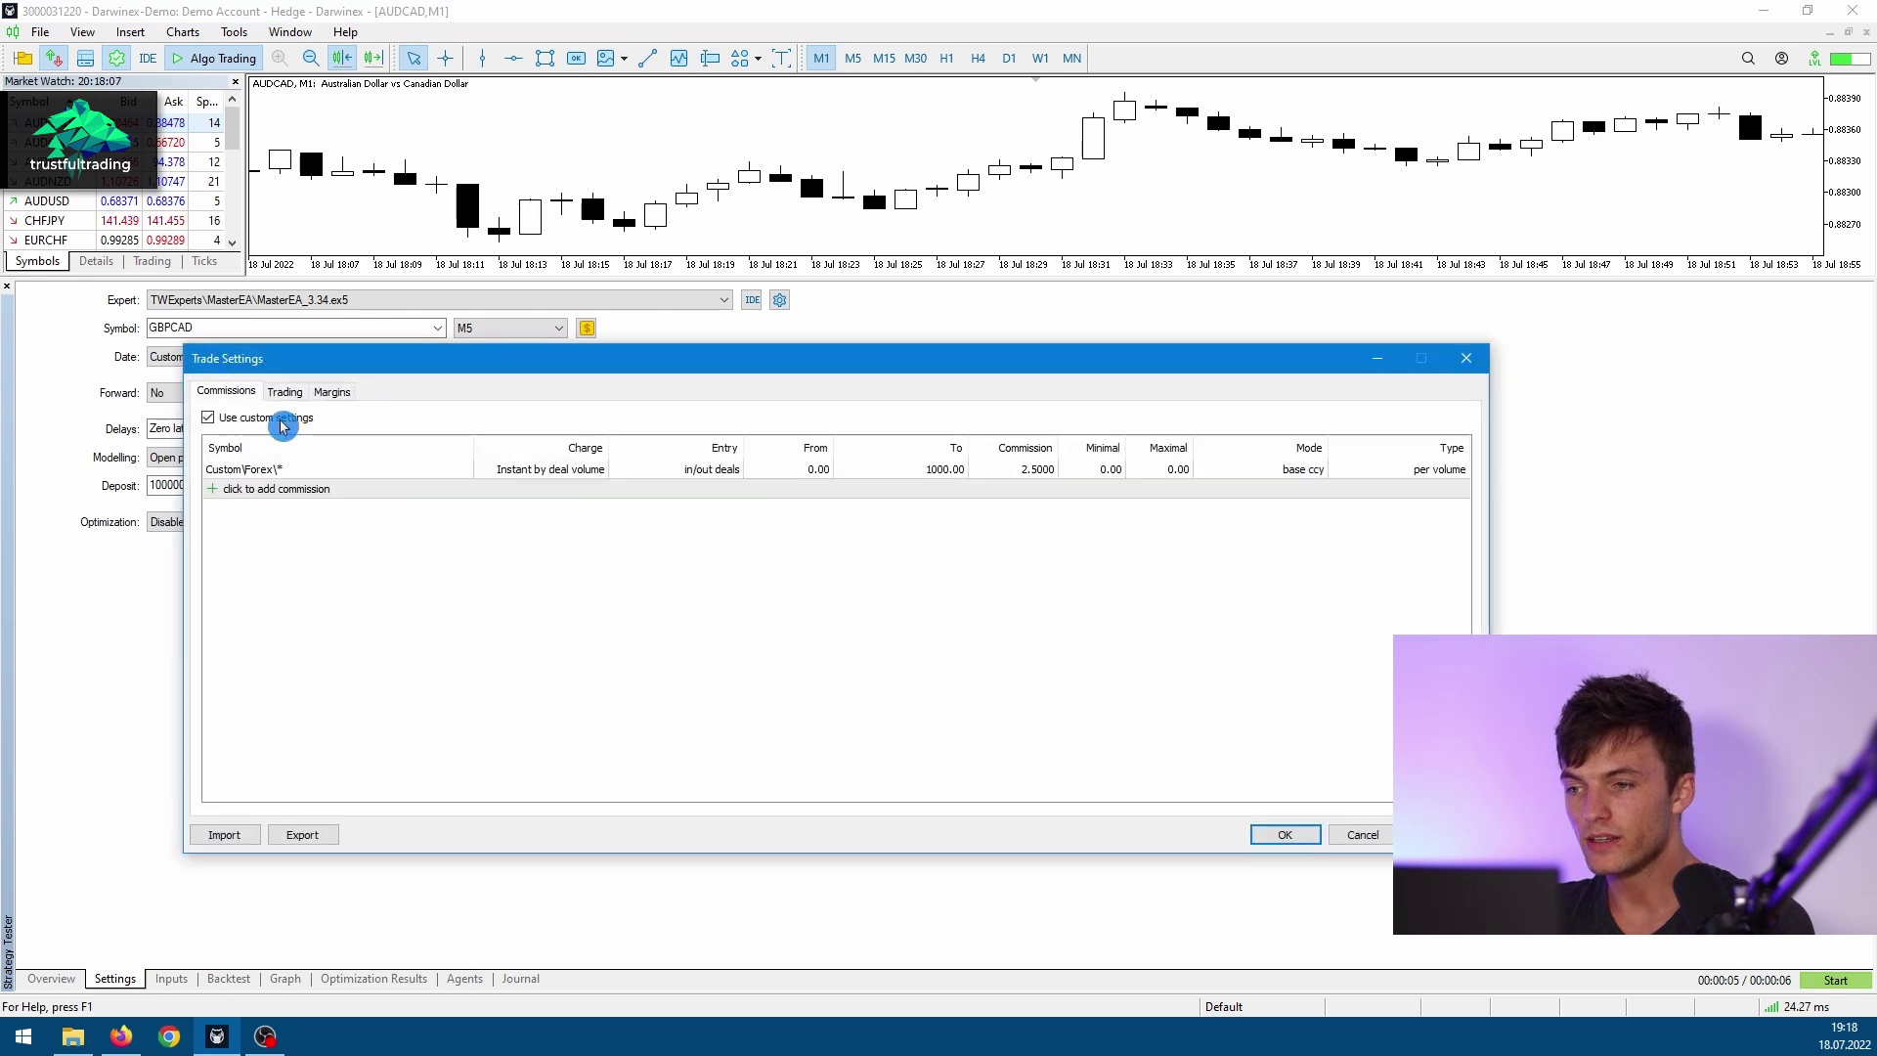
{"action": "left_click", "coordinate": [1467, 362]}
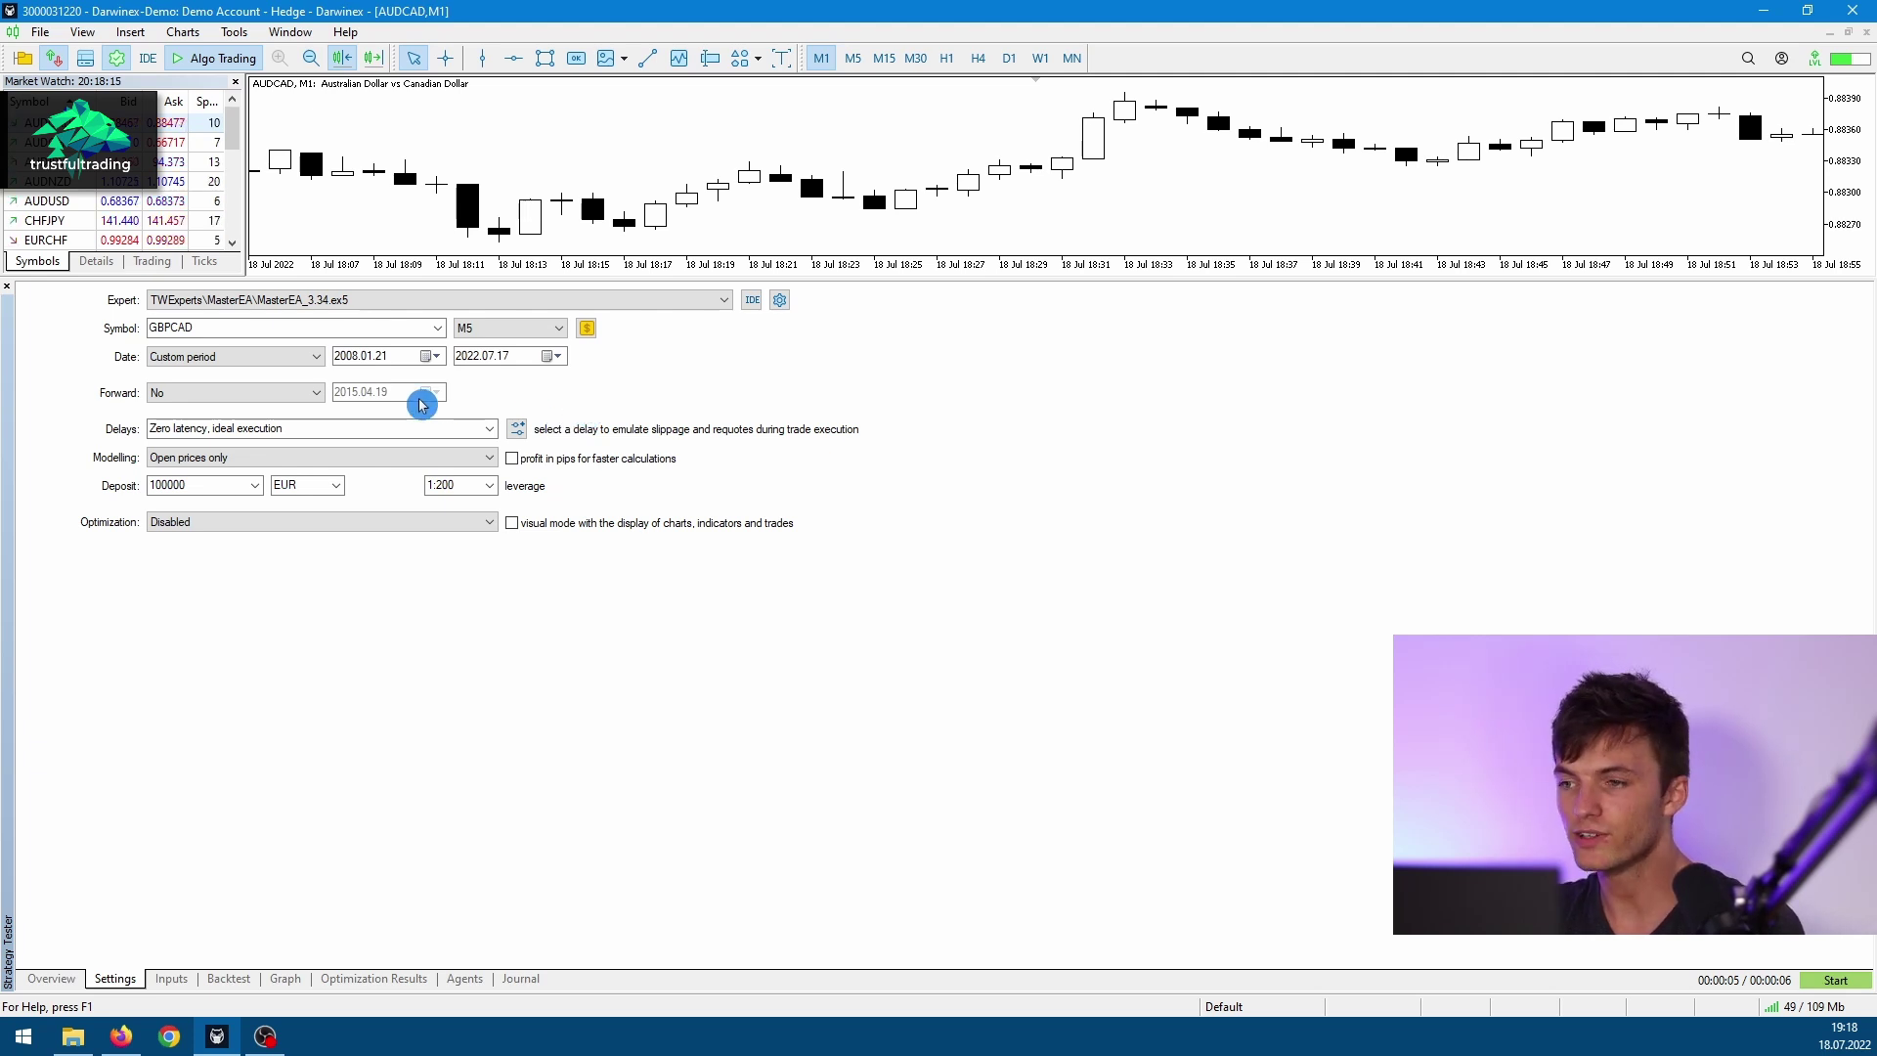
{"action": "left_click", "coordinate": [516, 429]}
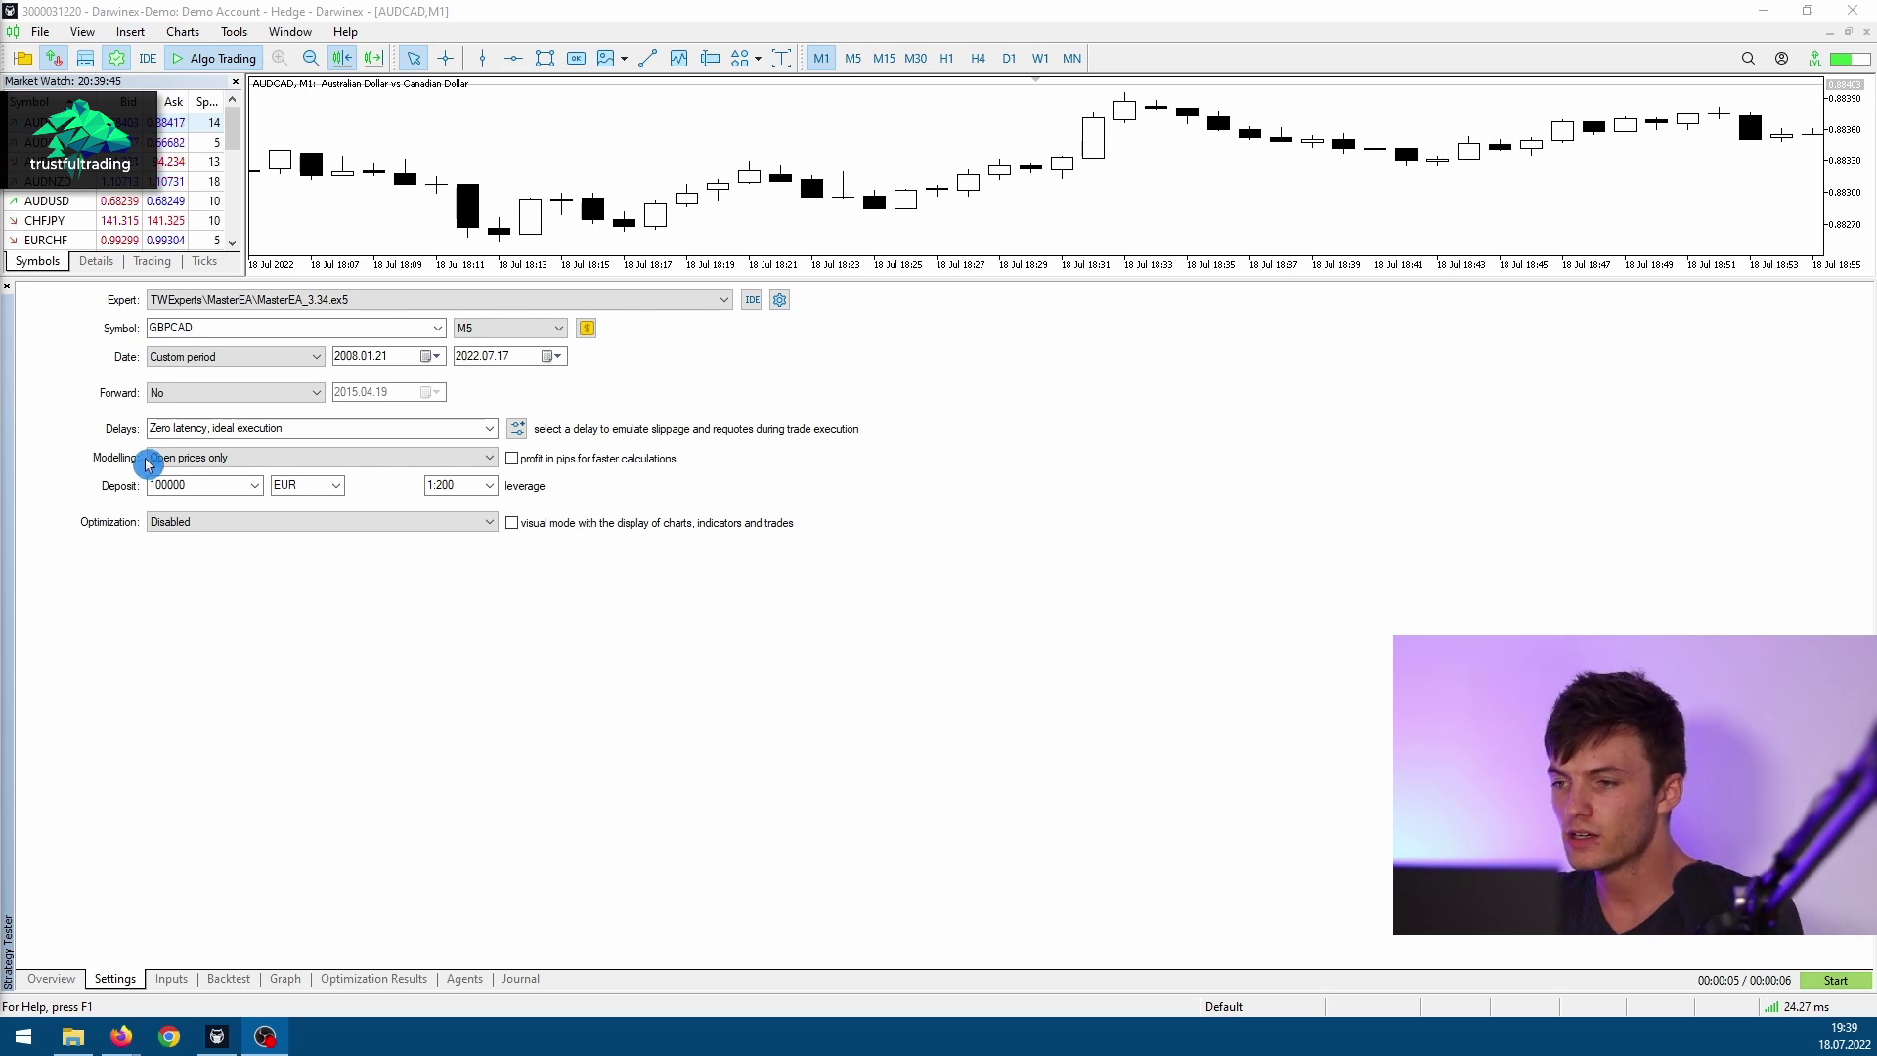
{"action": "left_click", "coordinate": [194, 459]}
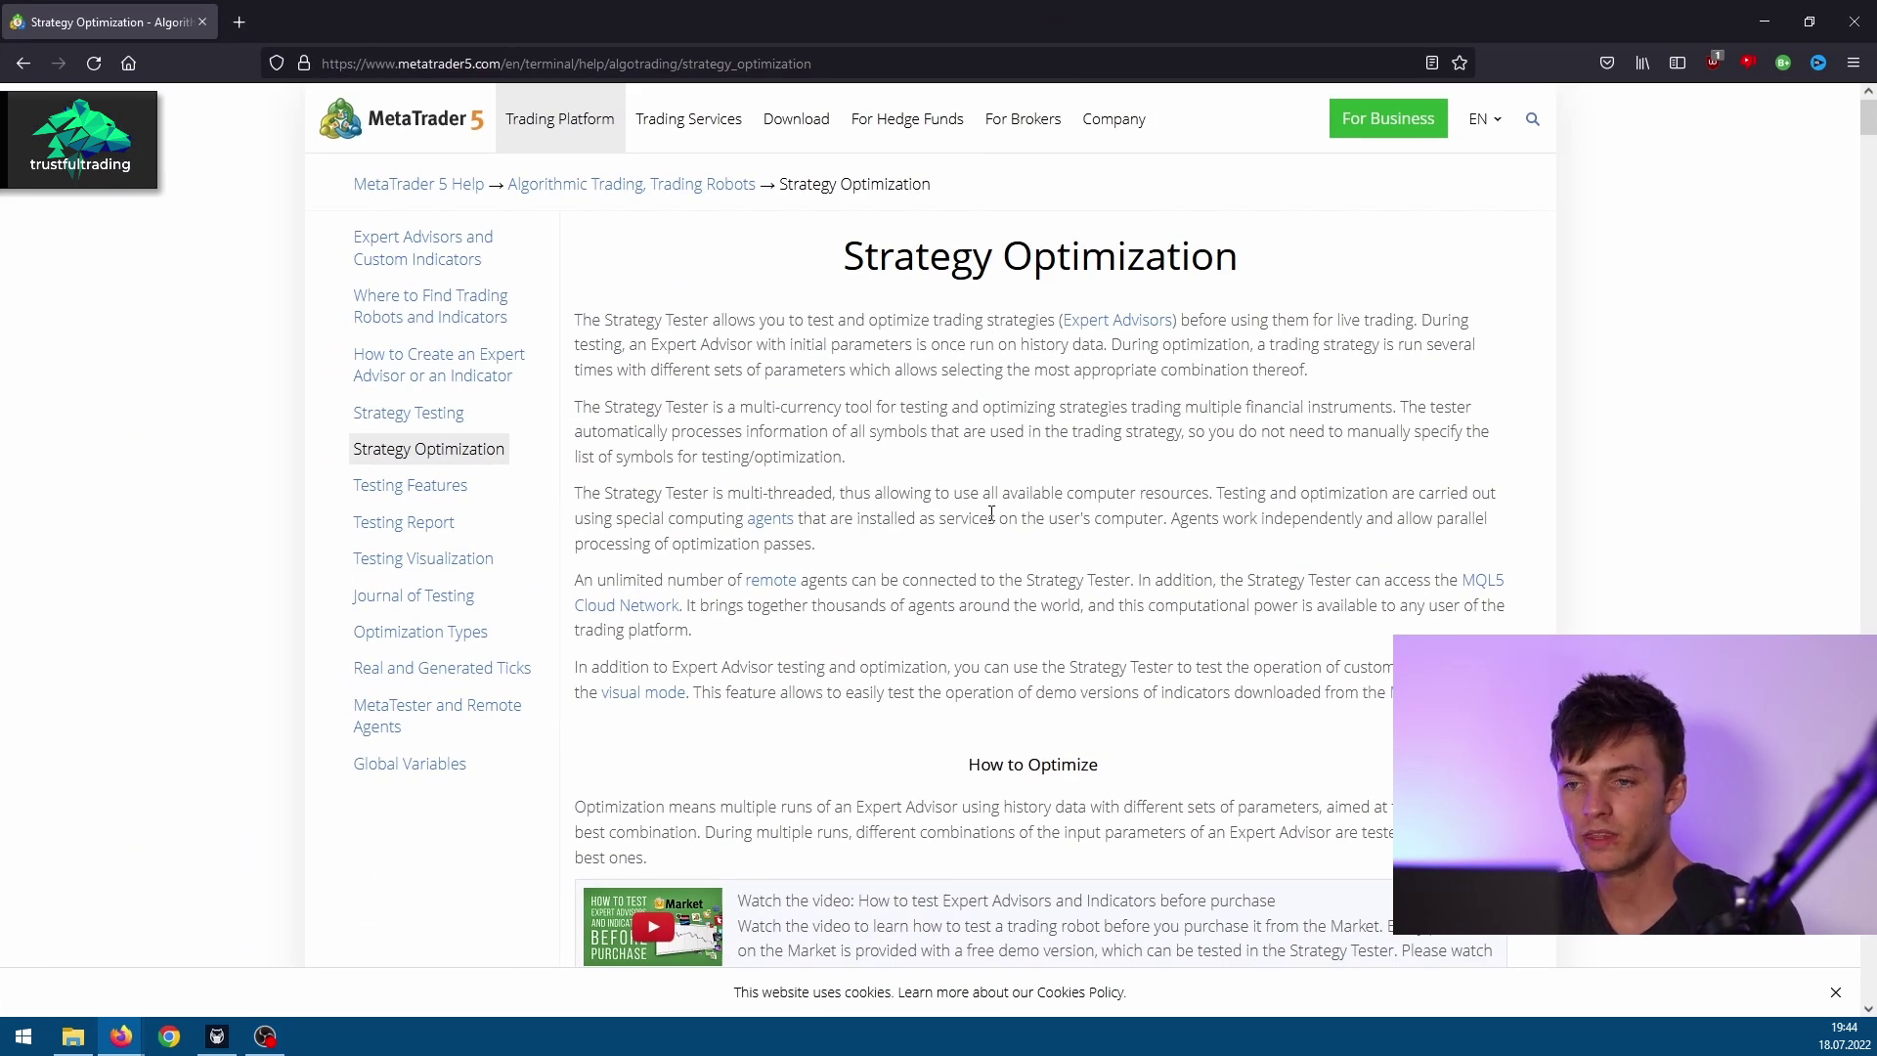
Scroll the Strategy Optimization help page to the Specifying Optimization Settings section
{"action": "scroll", "coordinate": [988, 511], "scroll_direction": "down", "scroll_amount": 15}
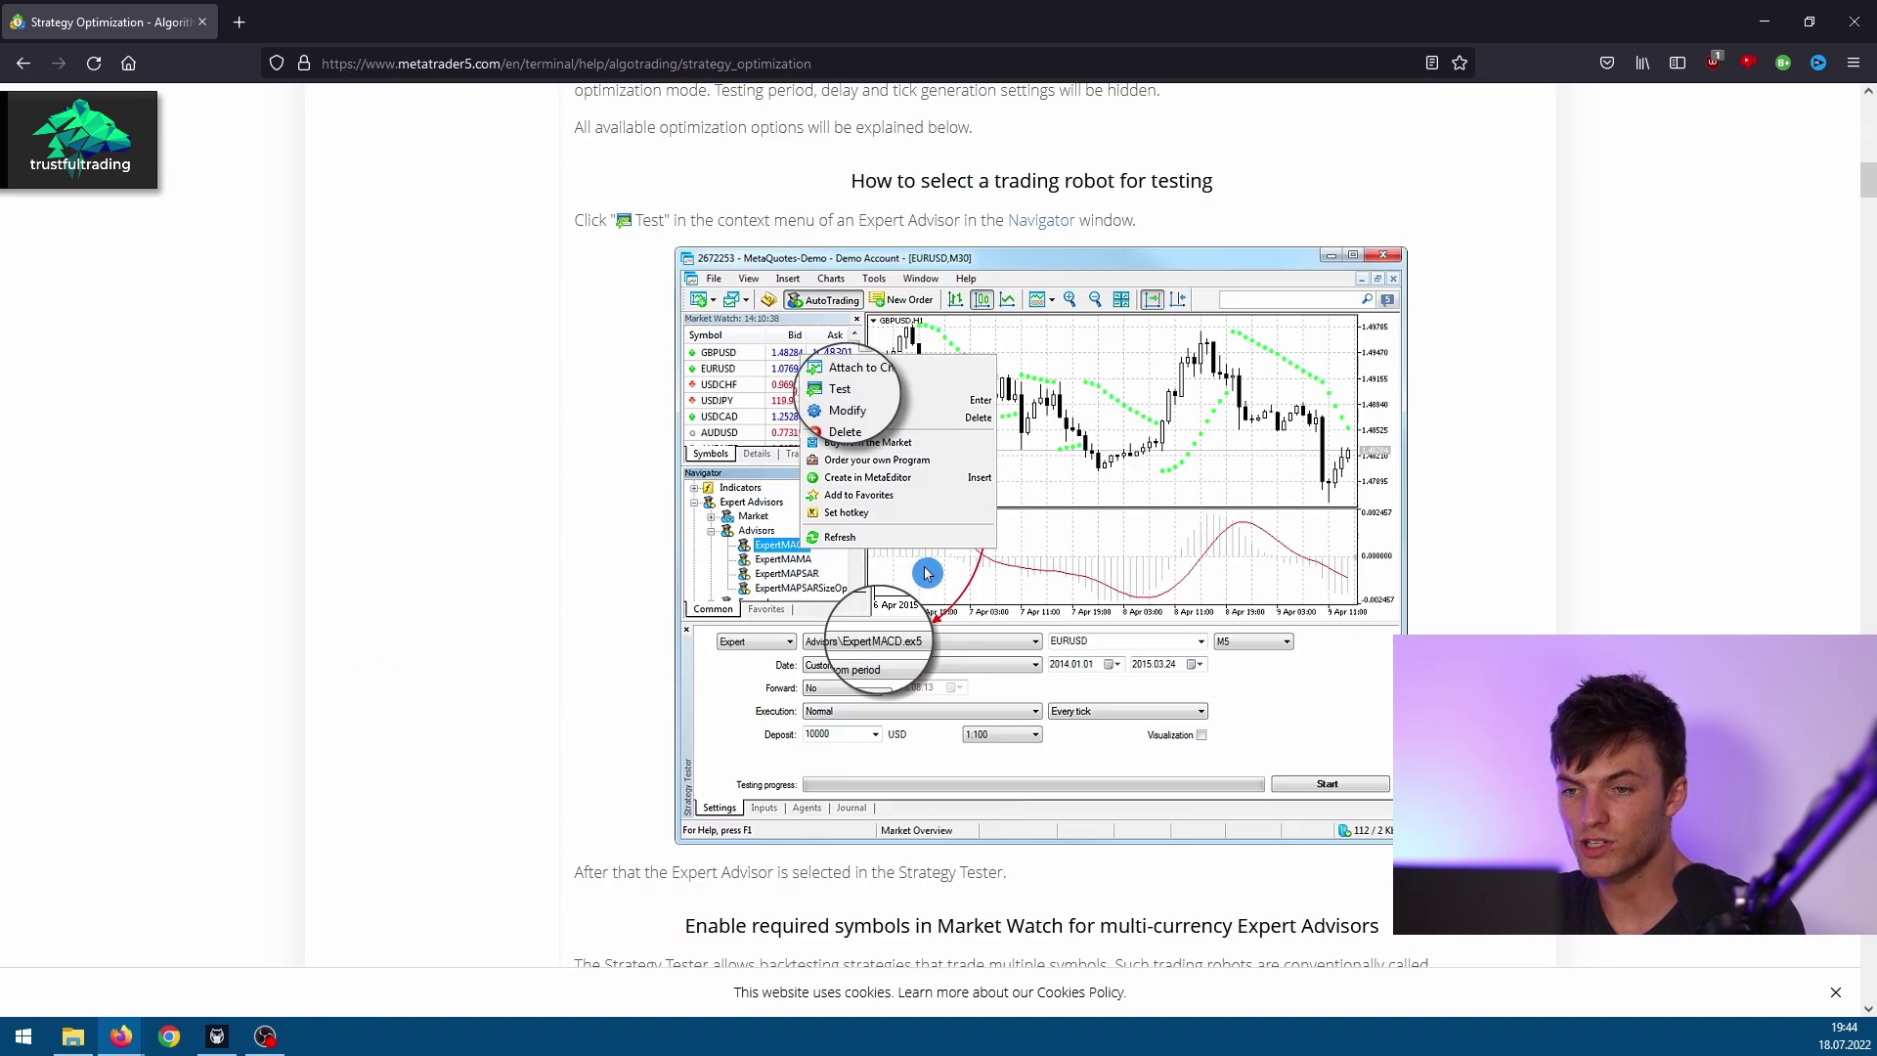
{"action": "scroll", "coordinate": [927, 573], "scroll_direction": "down", "scroll_amount": 15}
{"action": "scroll", "coordinate": [986, 526], "scroll_direction": "up", "scroll_amount": 2}
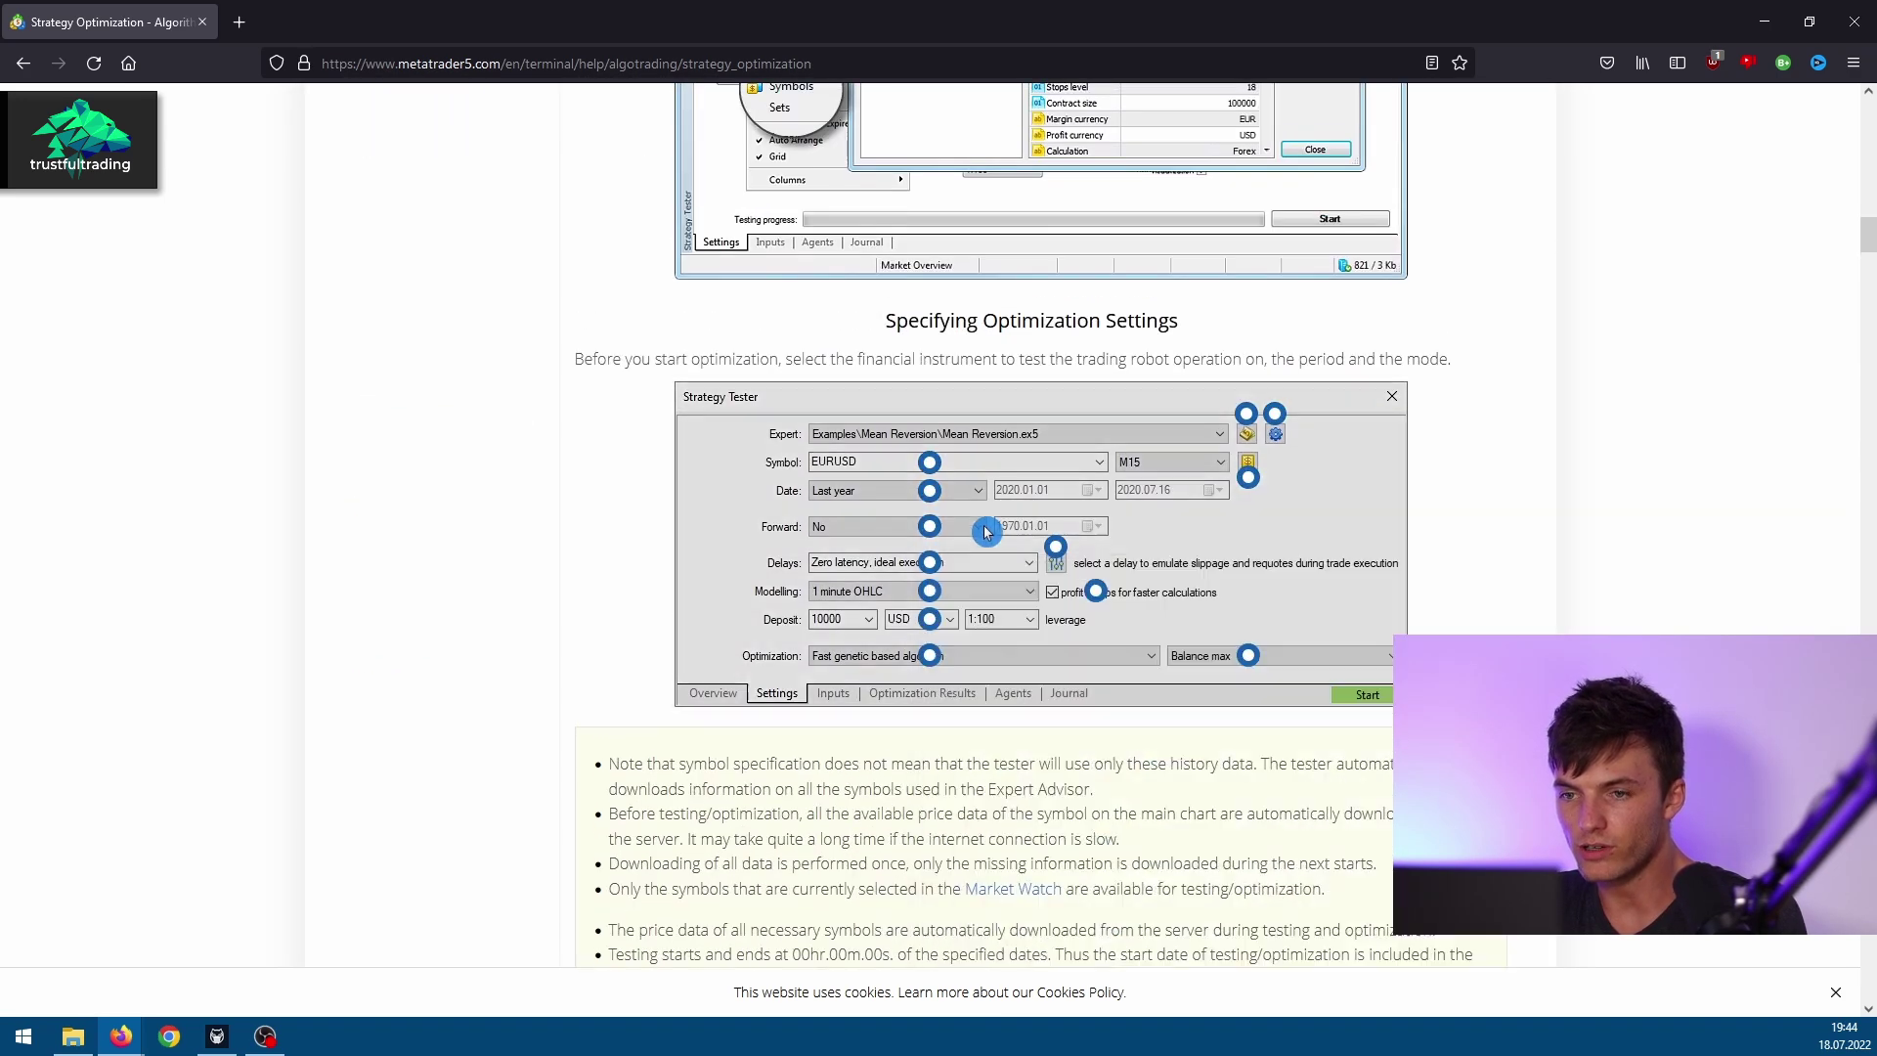
{"action": "mouse_move", "coordinate": [930, 494]}
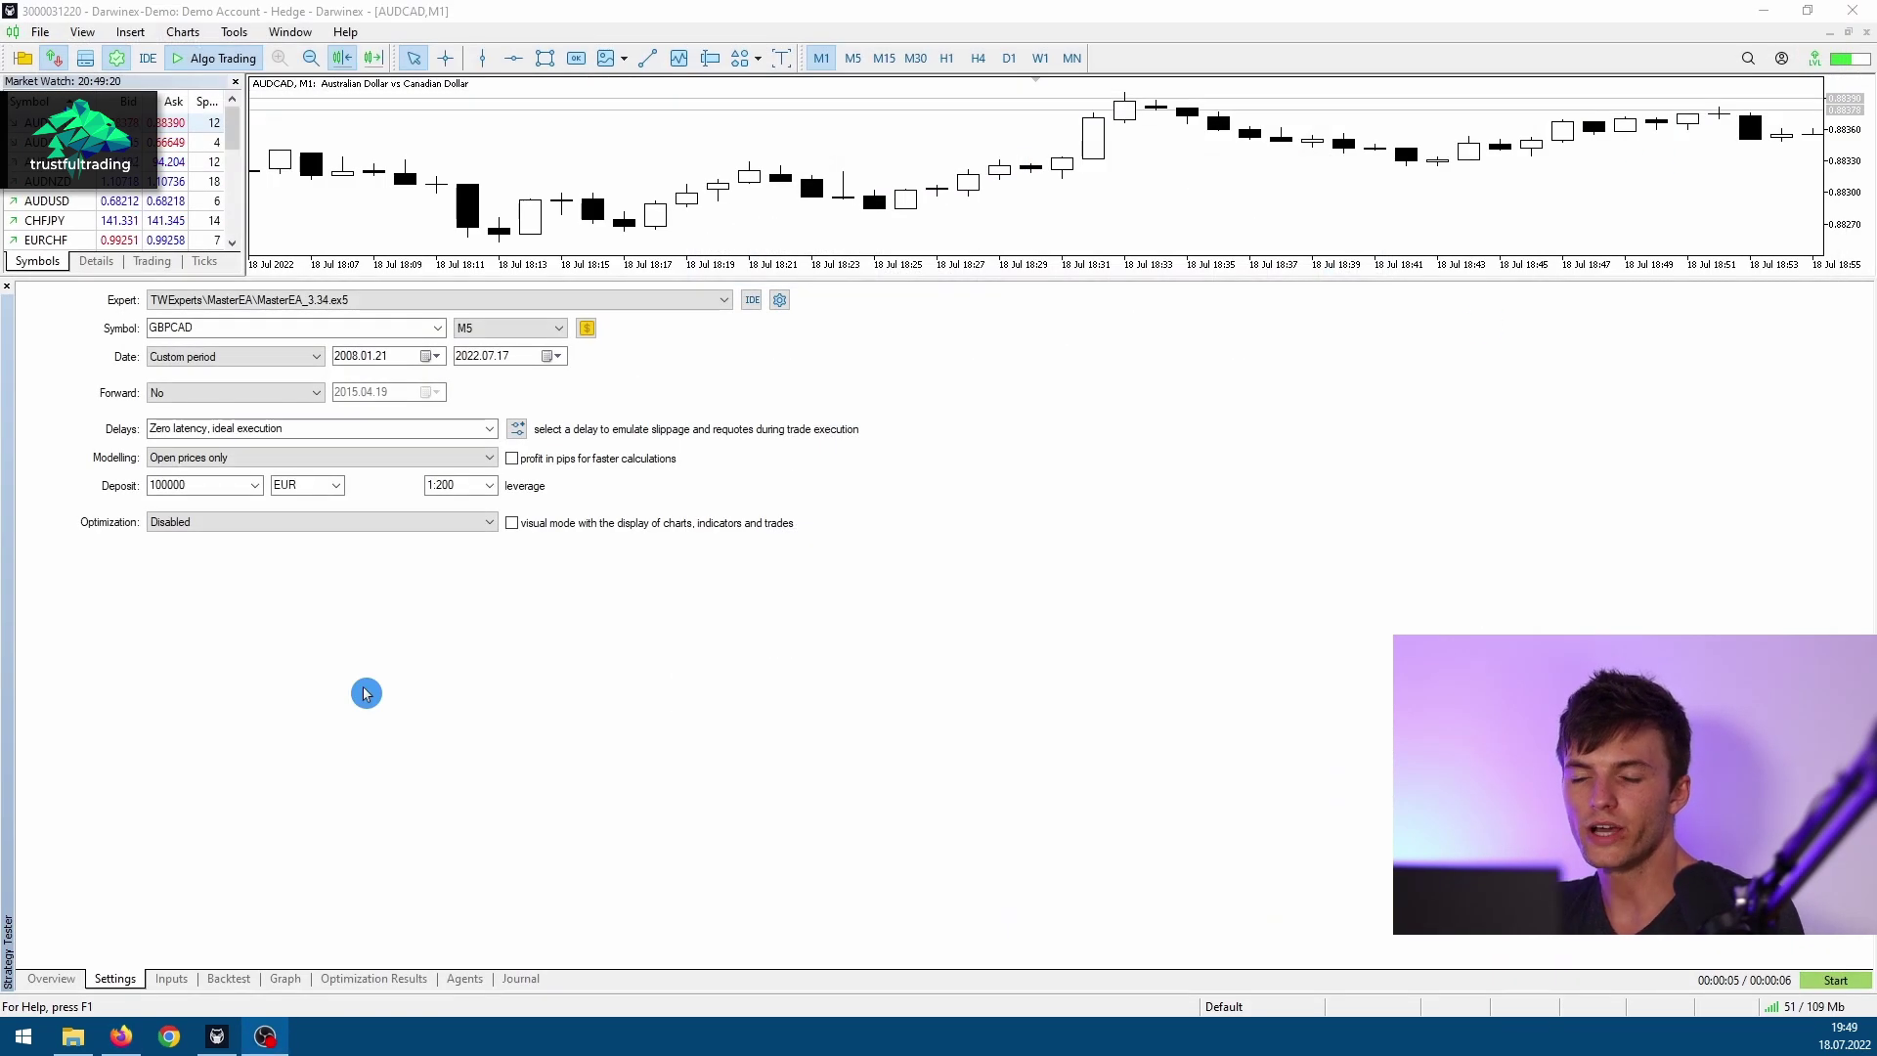
Confirm a 100000 EUR deposit, keep optimization Disabled, and leave visual mode off
{"action": "left_click", "coordinate": [179, 486]}
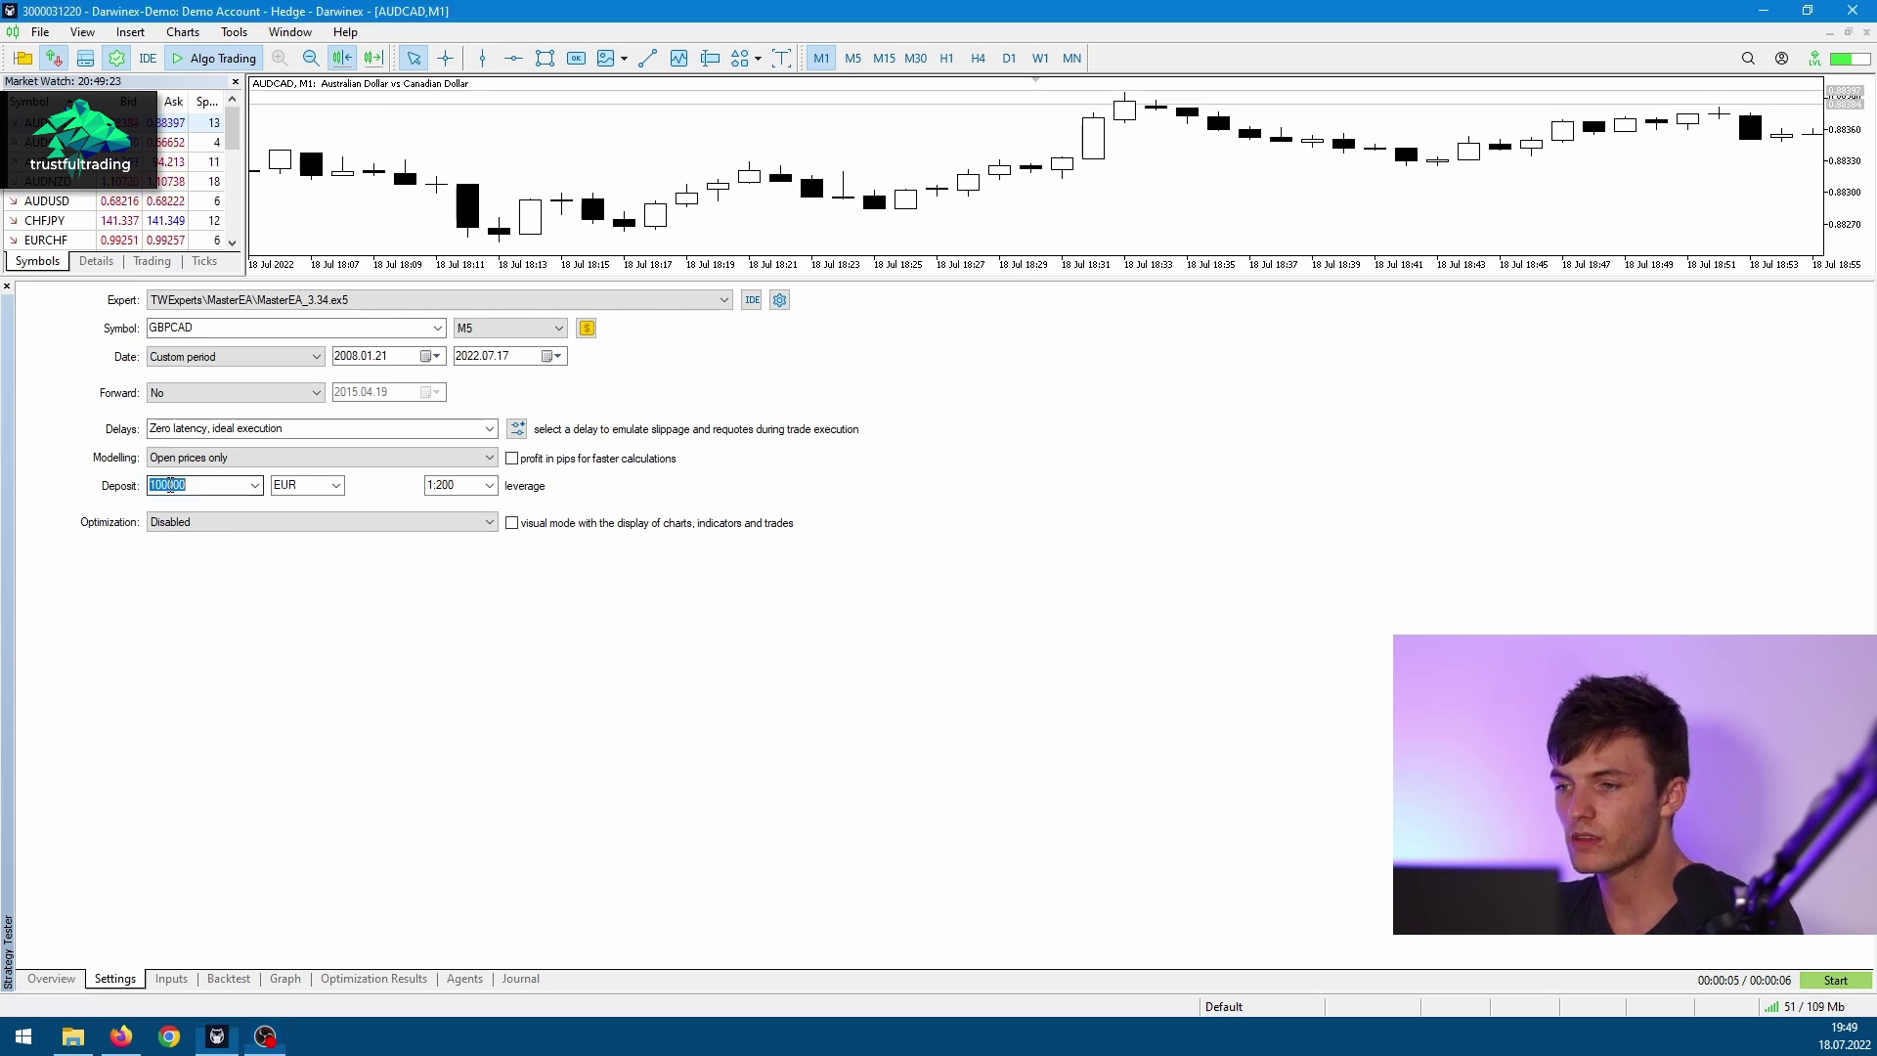
{"action": "left_click", "coordinate": [311, 485]}
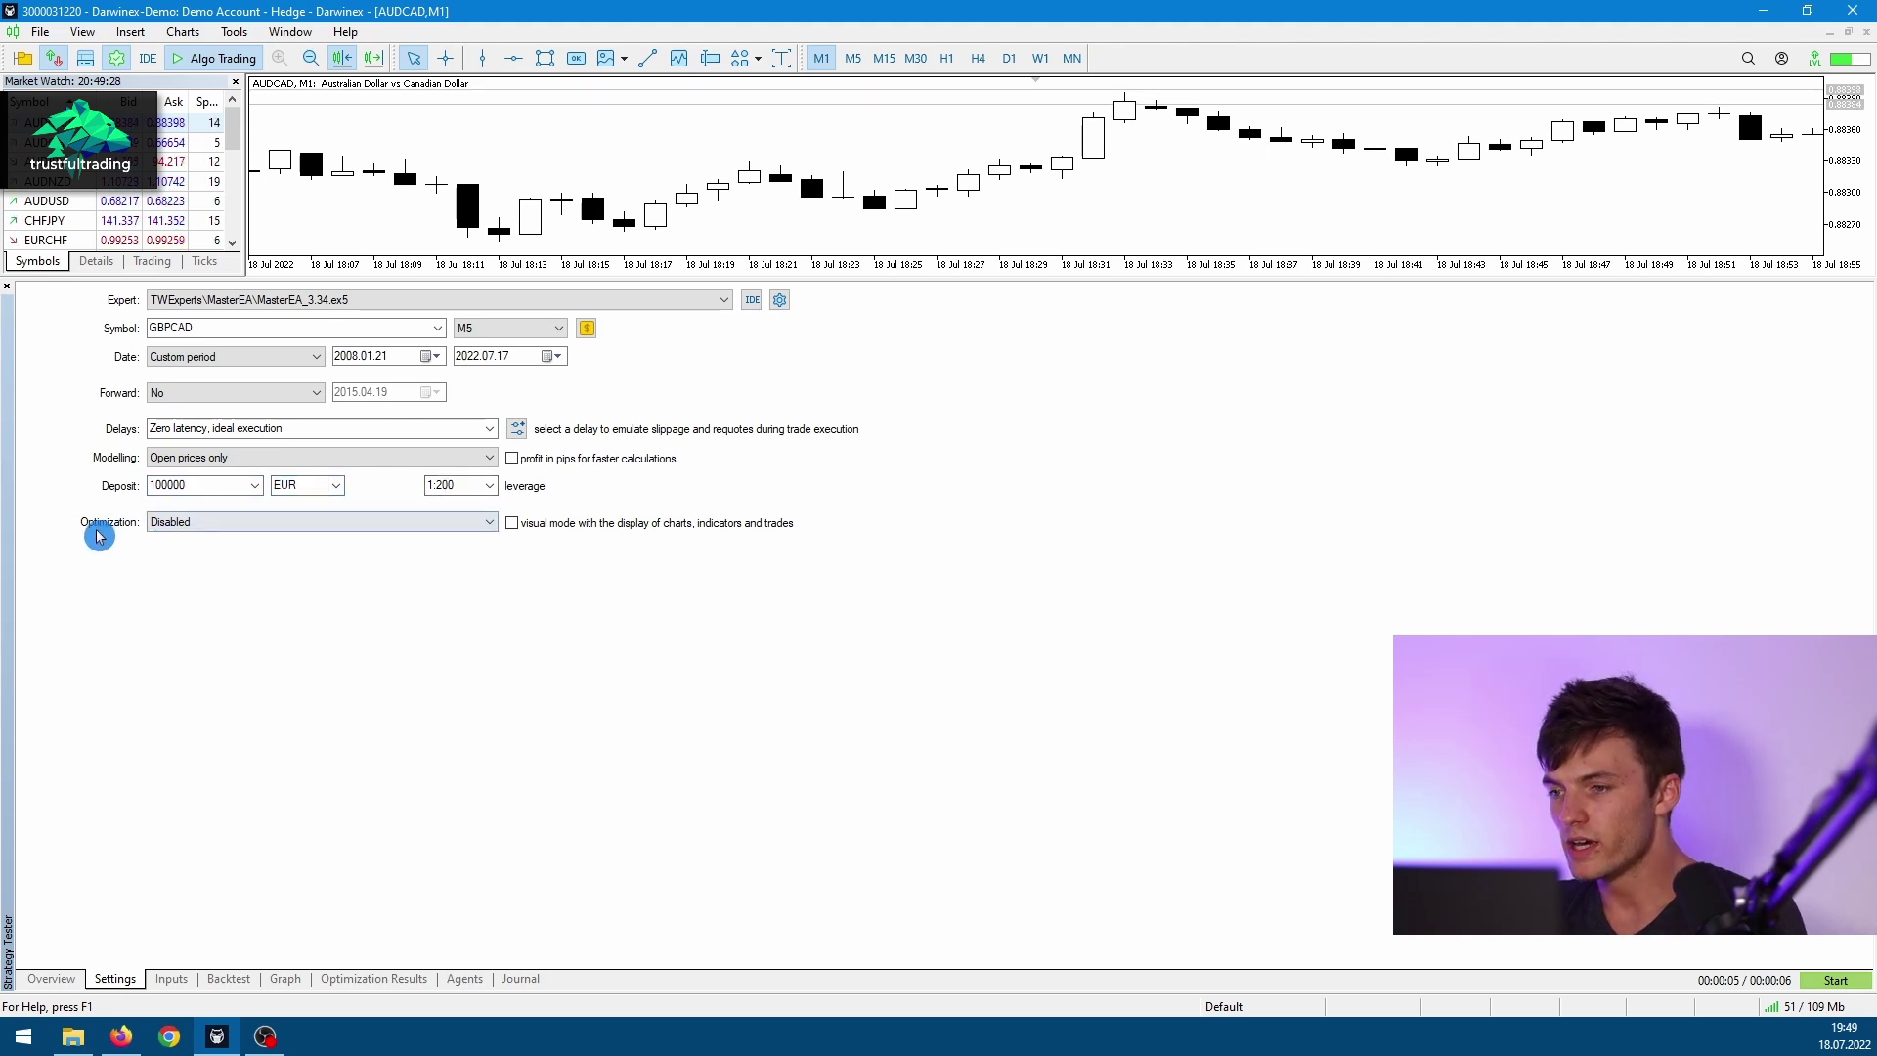
{"action": "left_click", "coordinate": [224, 524]}
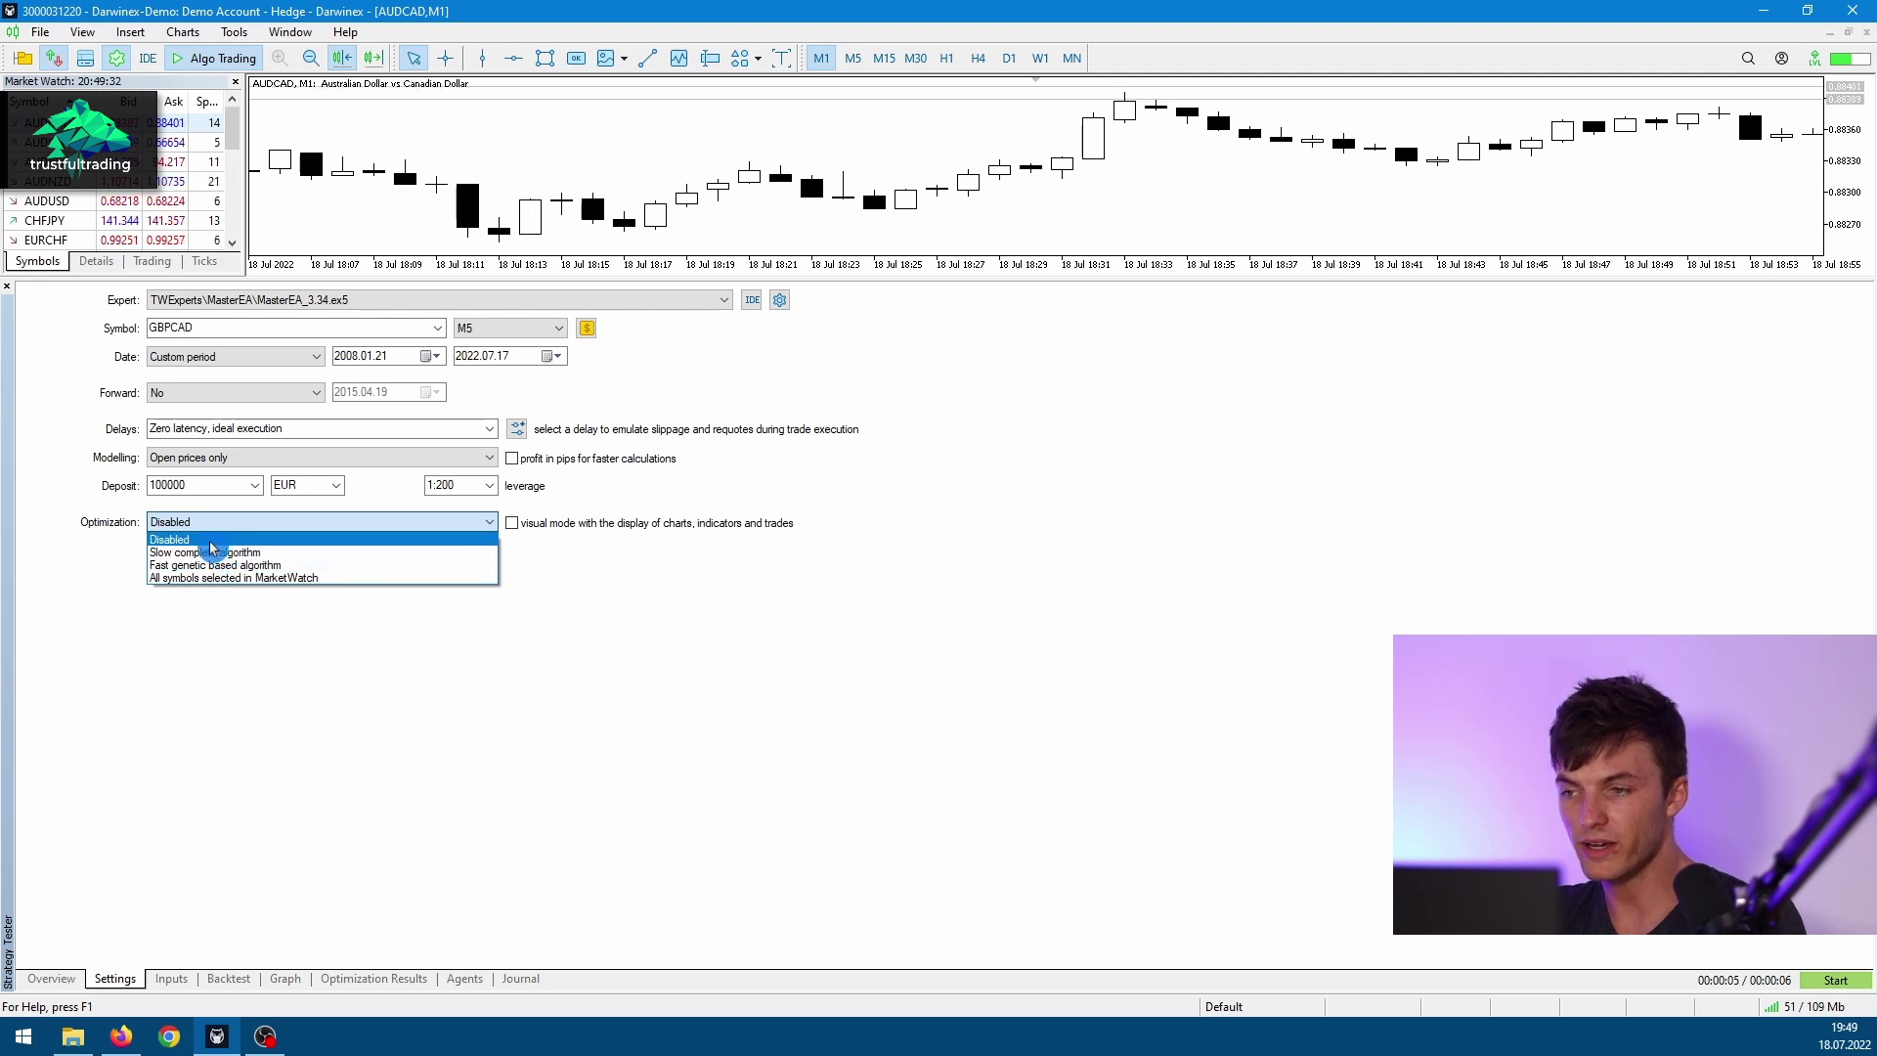
{"action": "left_click", "coordinate": [210, 543]}
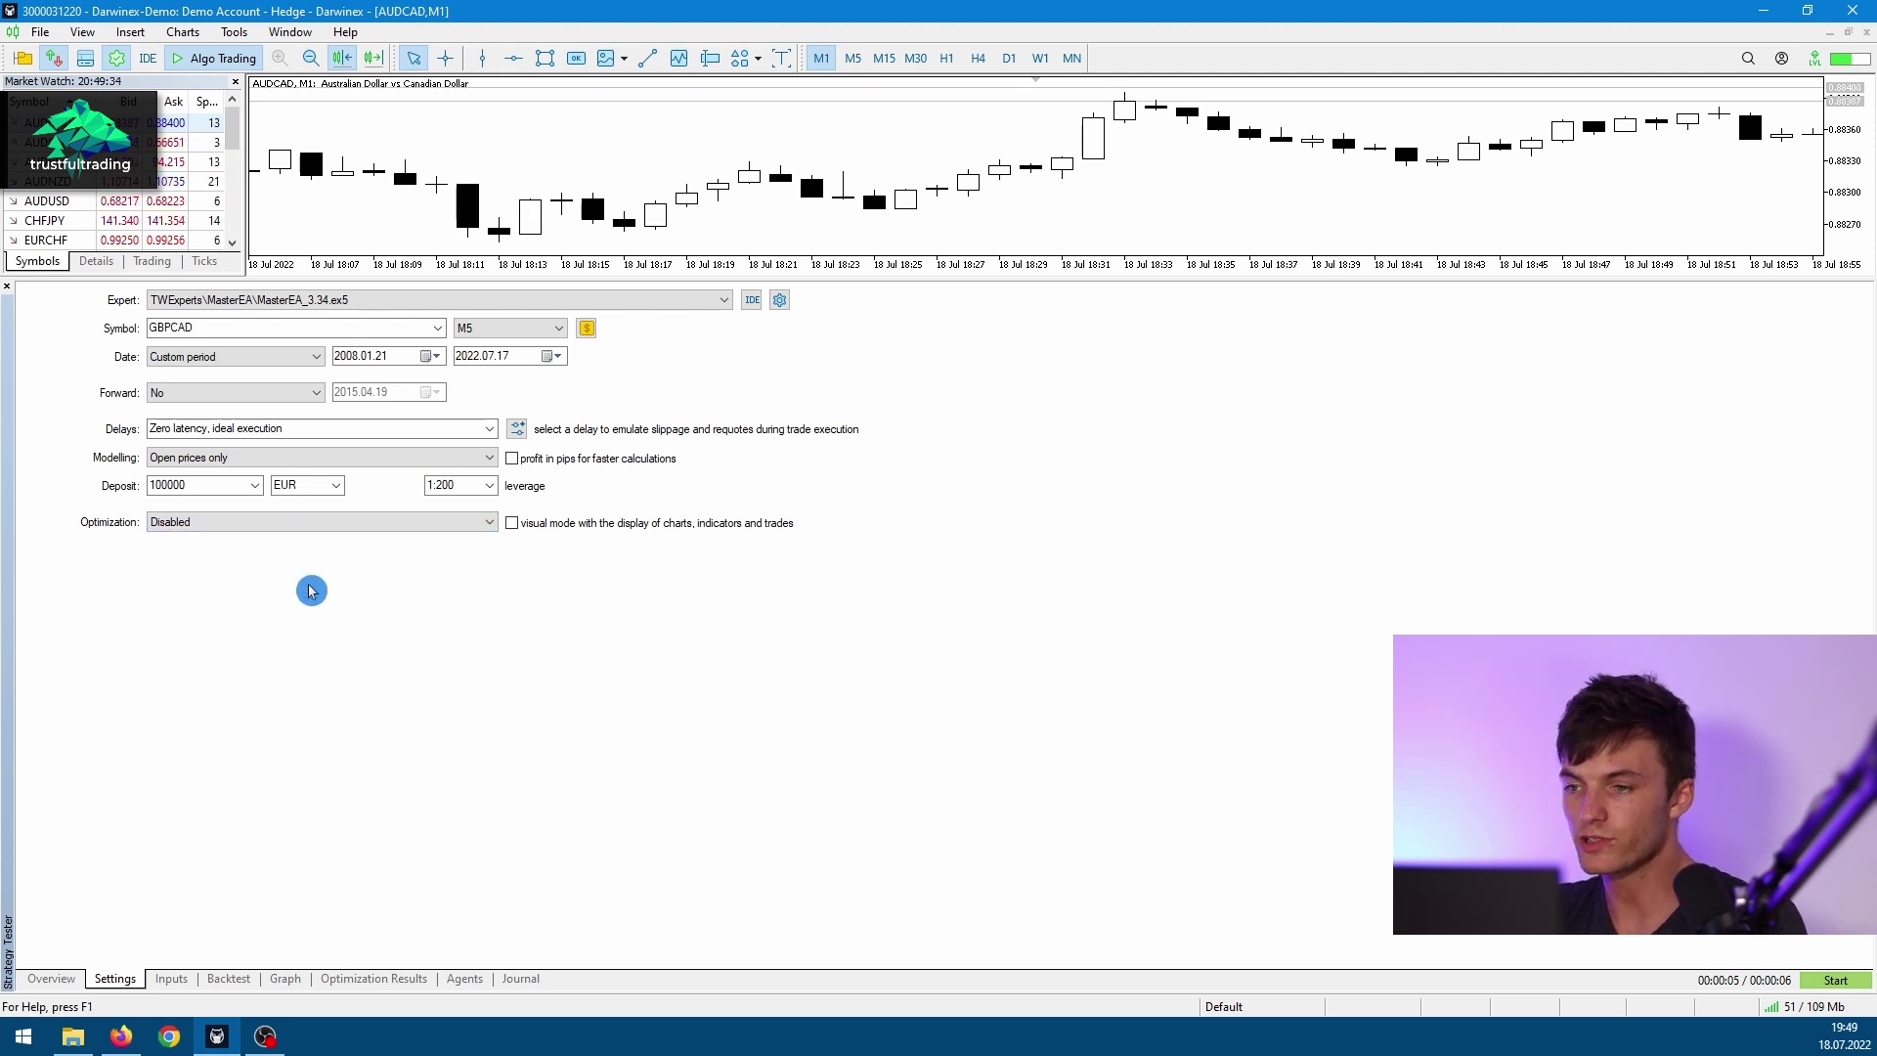
{"action": "left_click", "coordinate": [528, 528]}
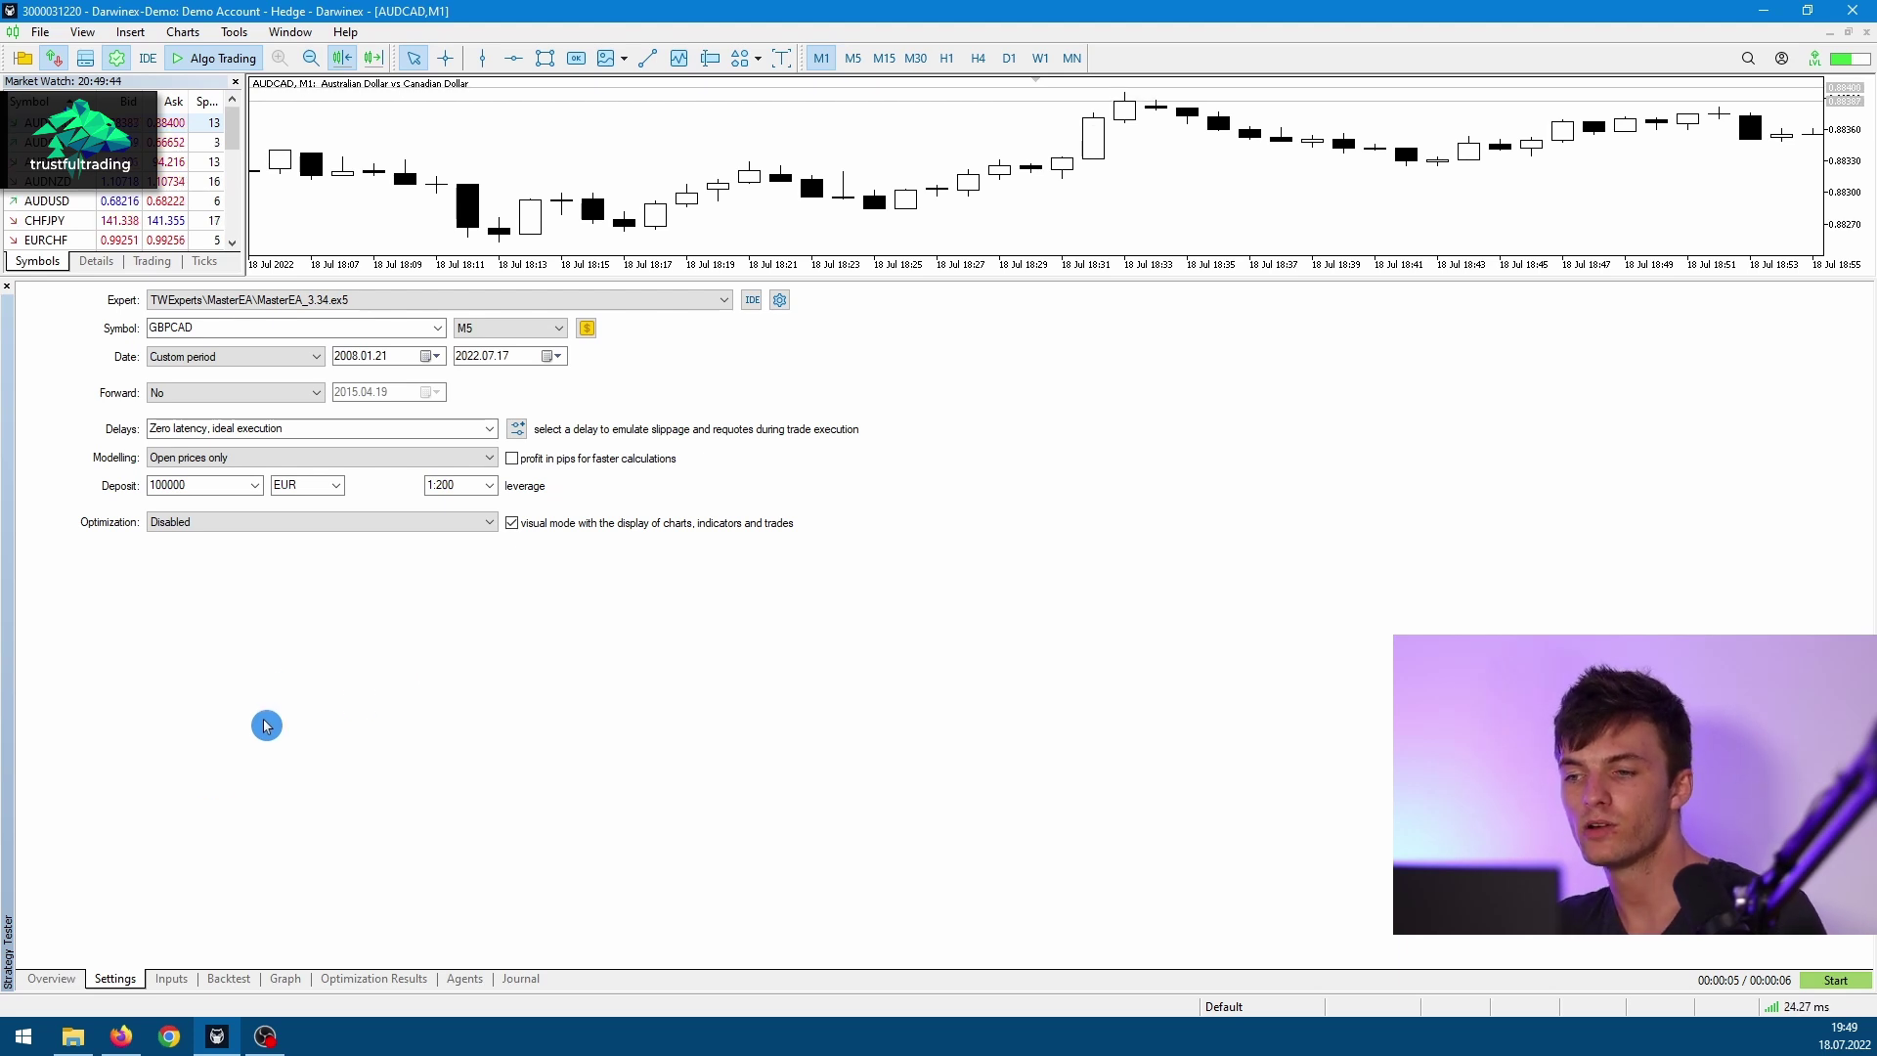
{"action": "left_click", "coordinate": [515, 525]}
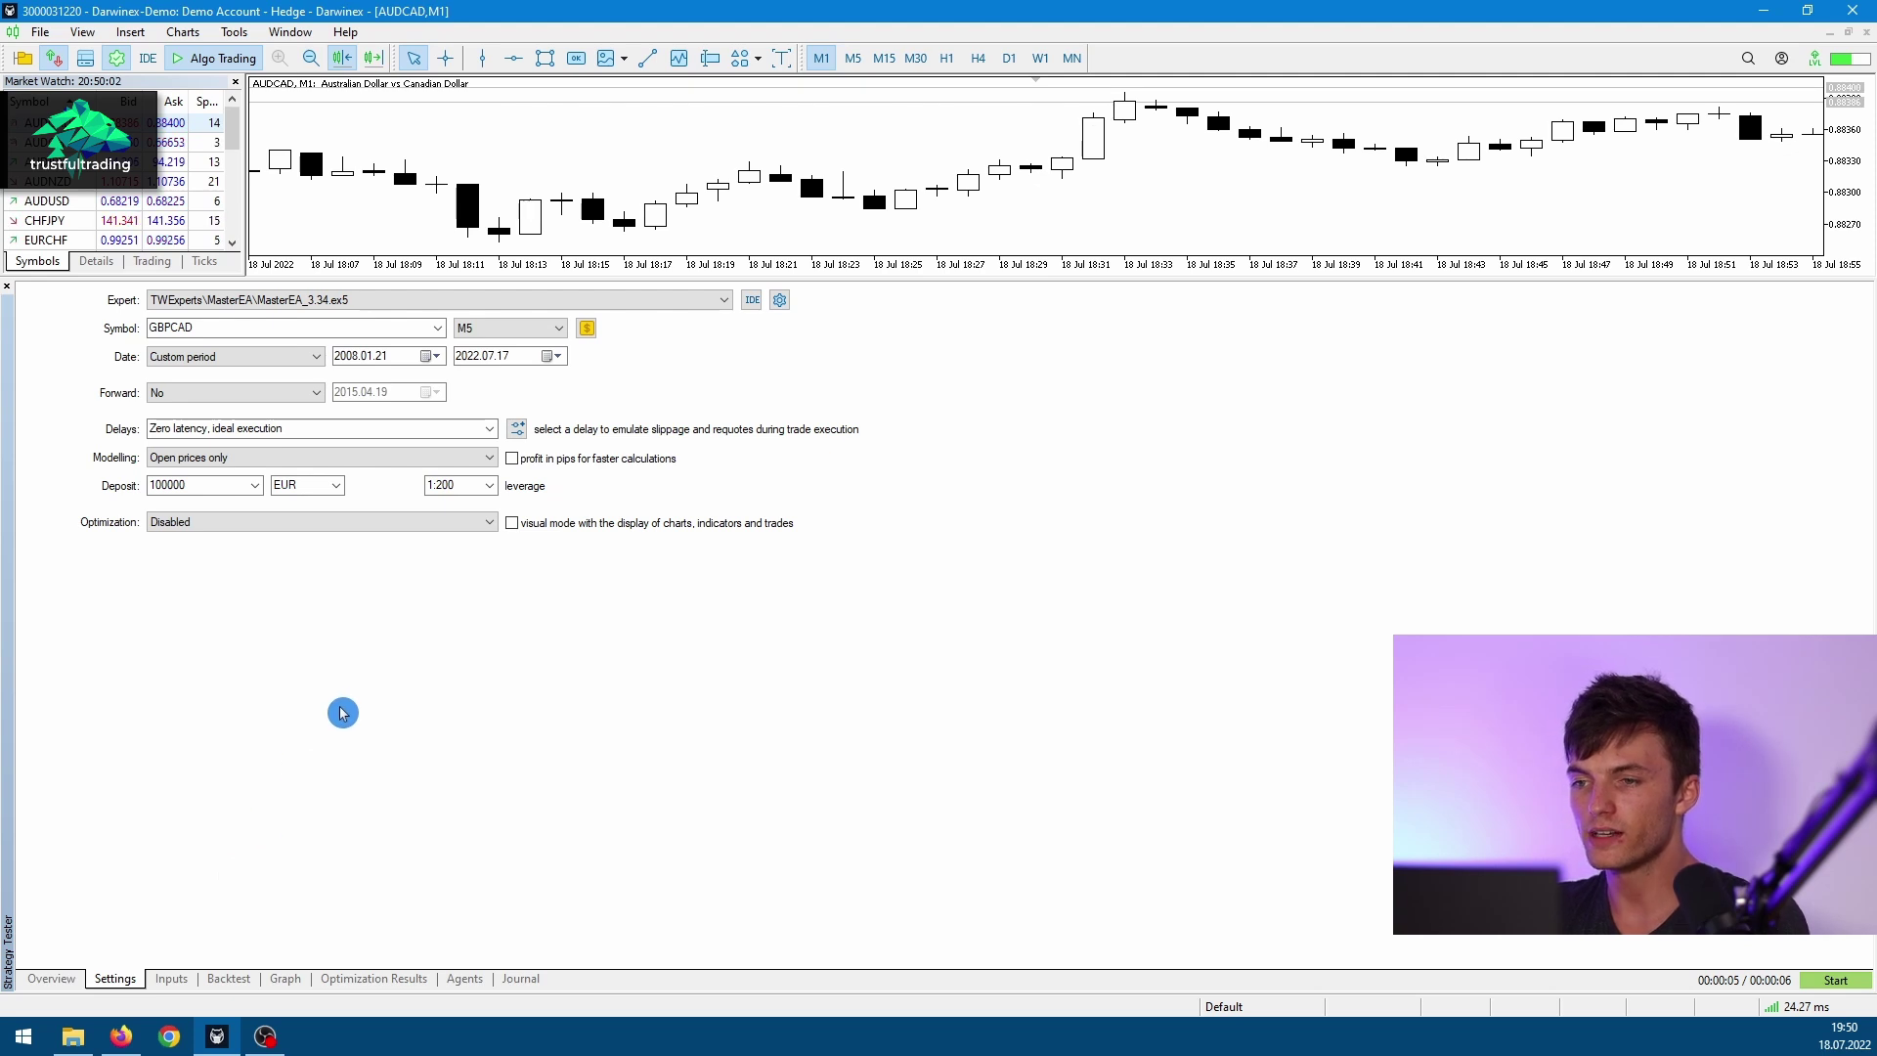
Review MasterEA's minimum-trades and strategy SL inputs, then show the empty Optimization Results table
{"action": "left_click", "coordinate": [172, 981]}
{"action": "left_click", "coordinate": [622, 732]}
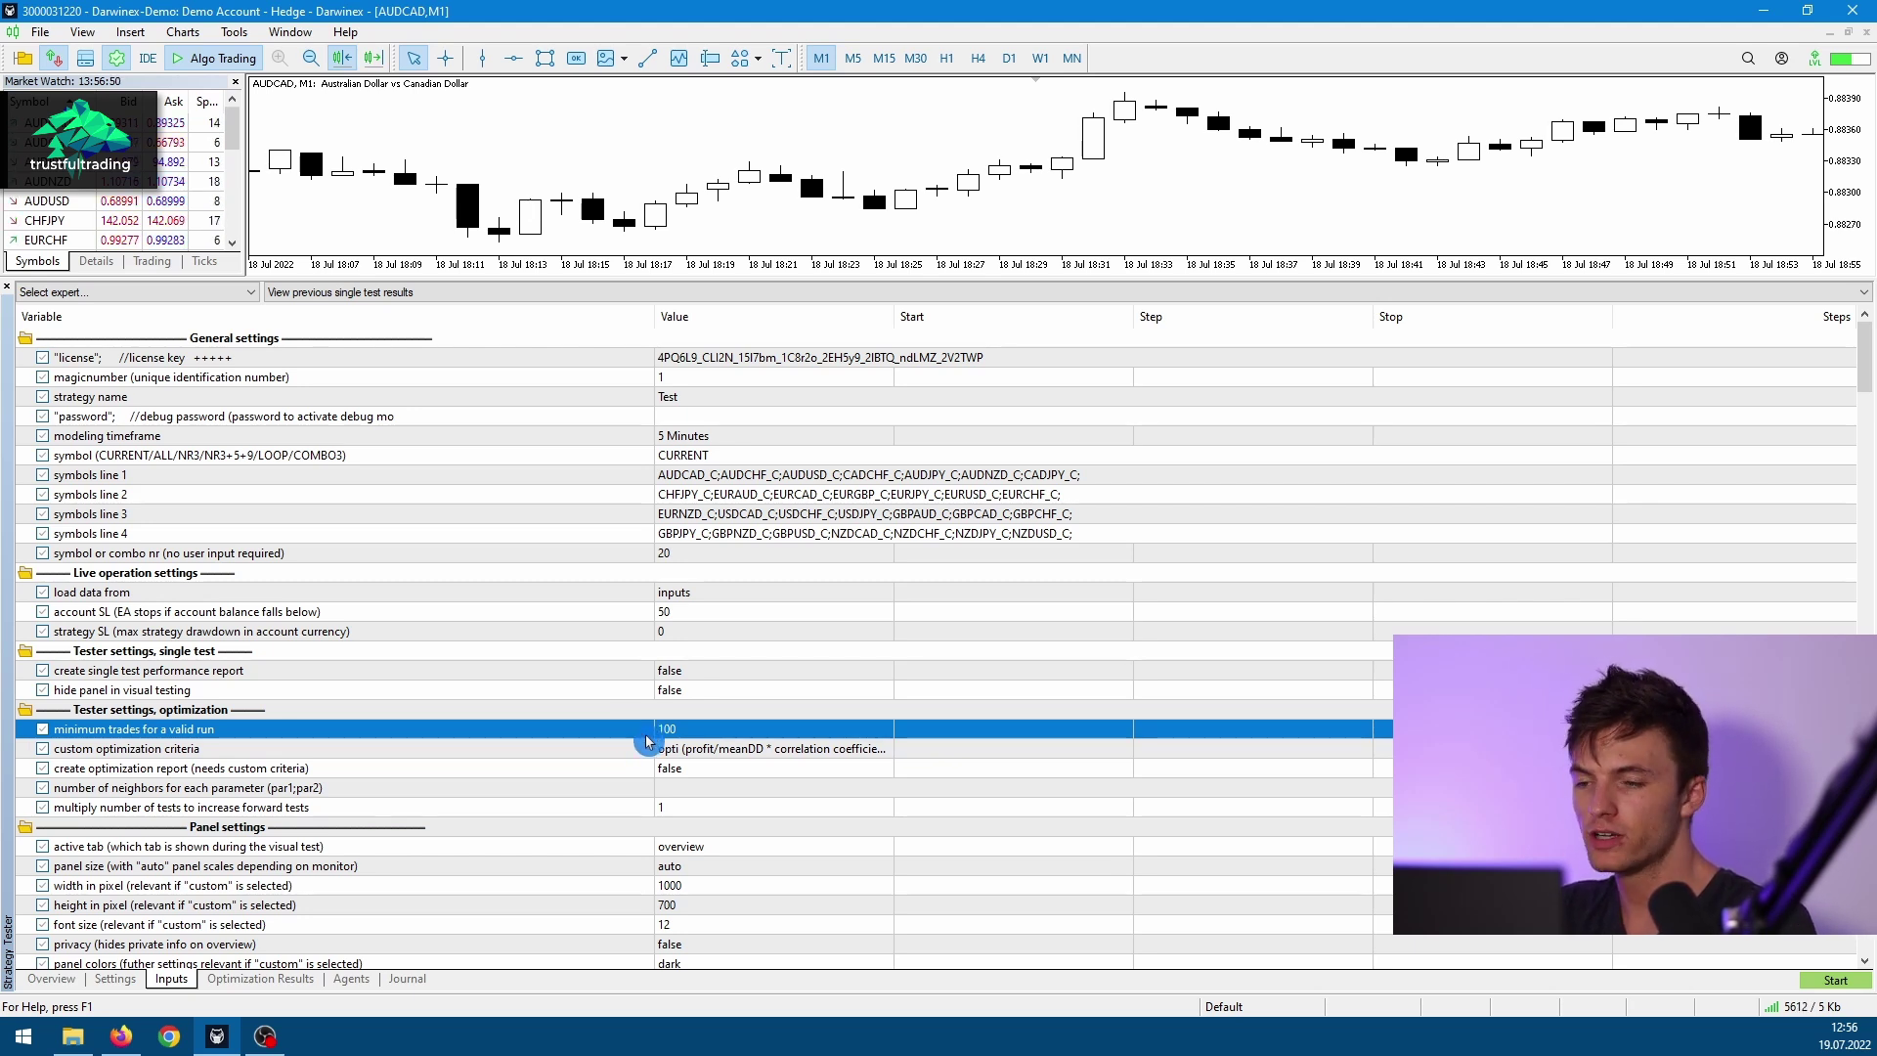
{"action": "left_click", "coordinate": [115, 979]}
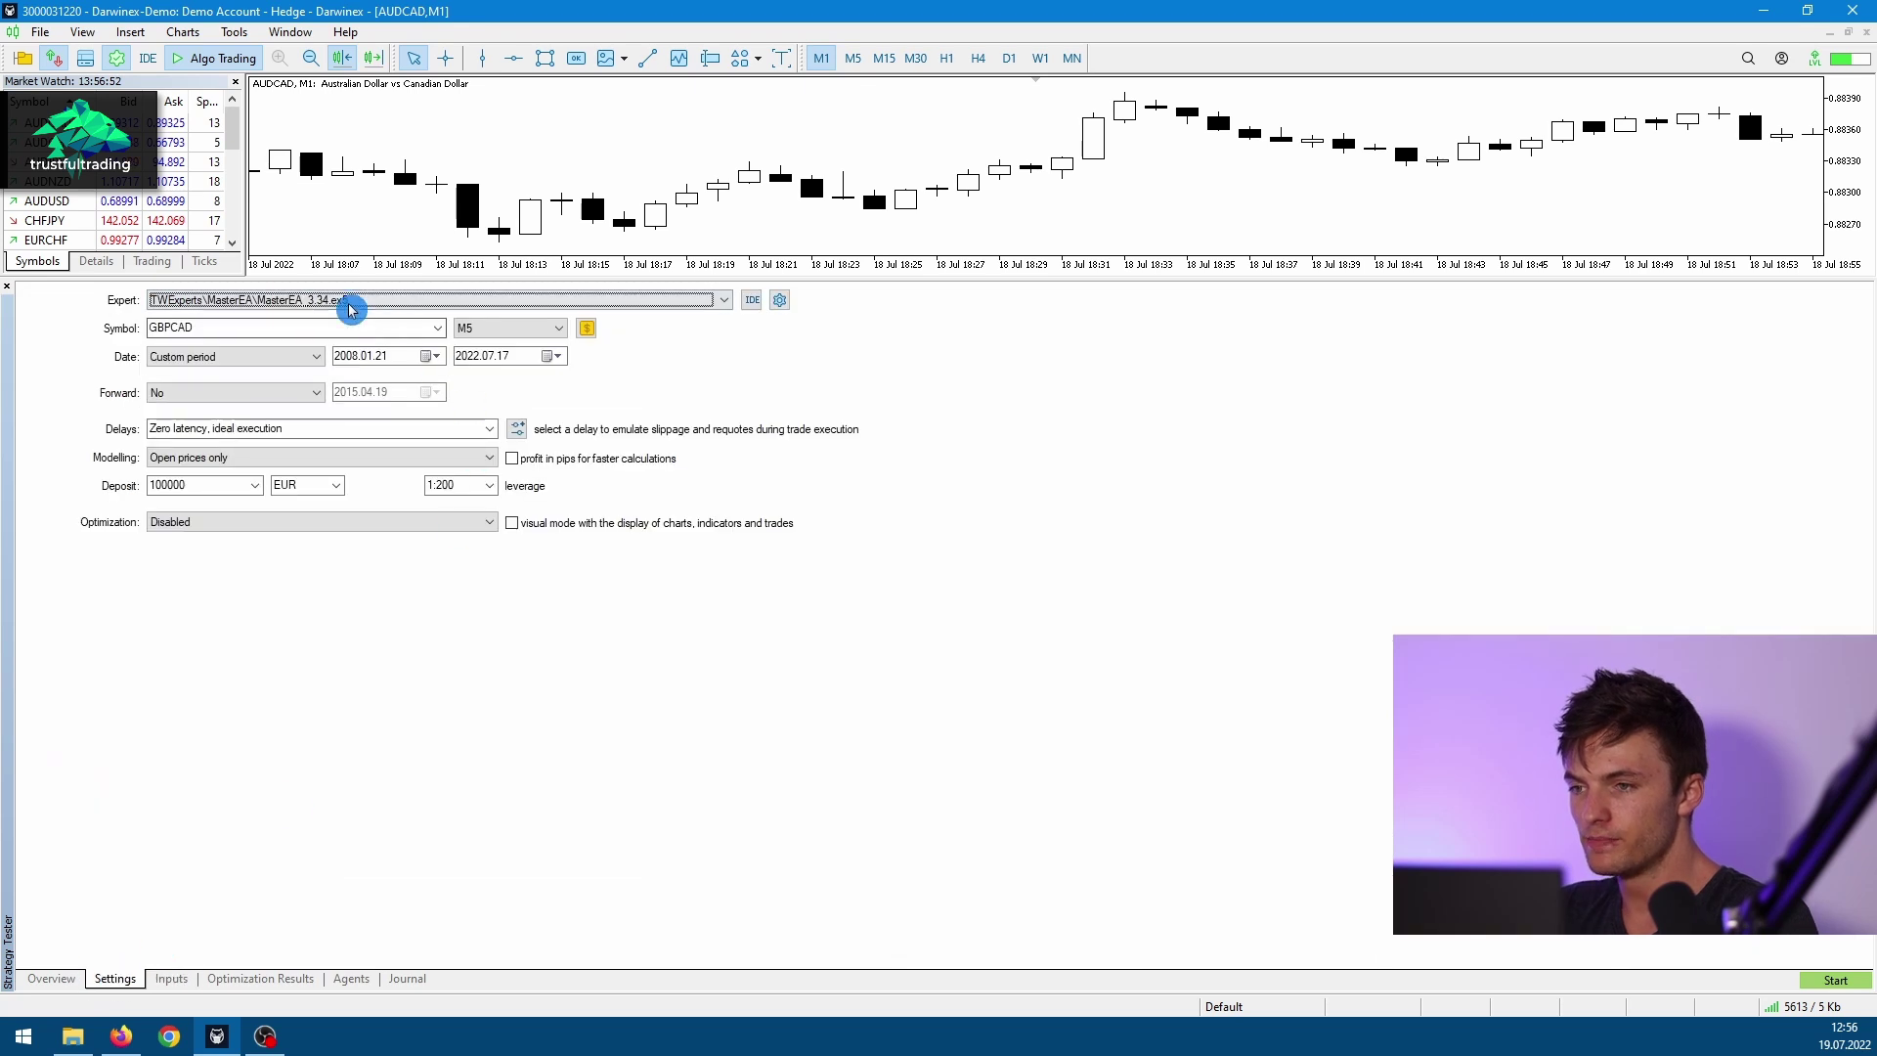
{"action": "left_click", "coordinate": [172, 979]}
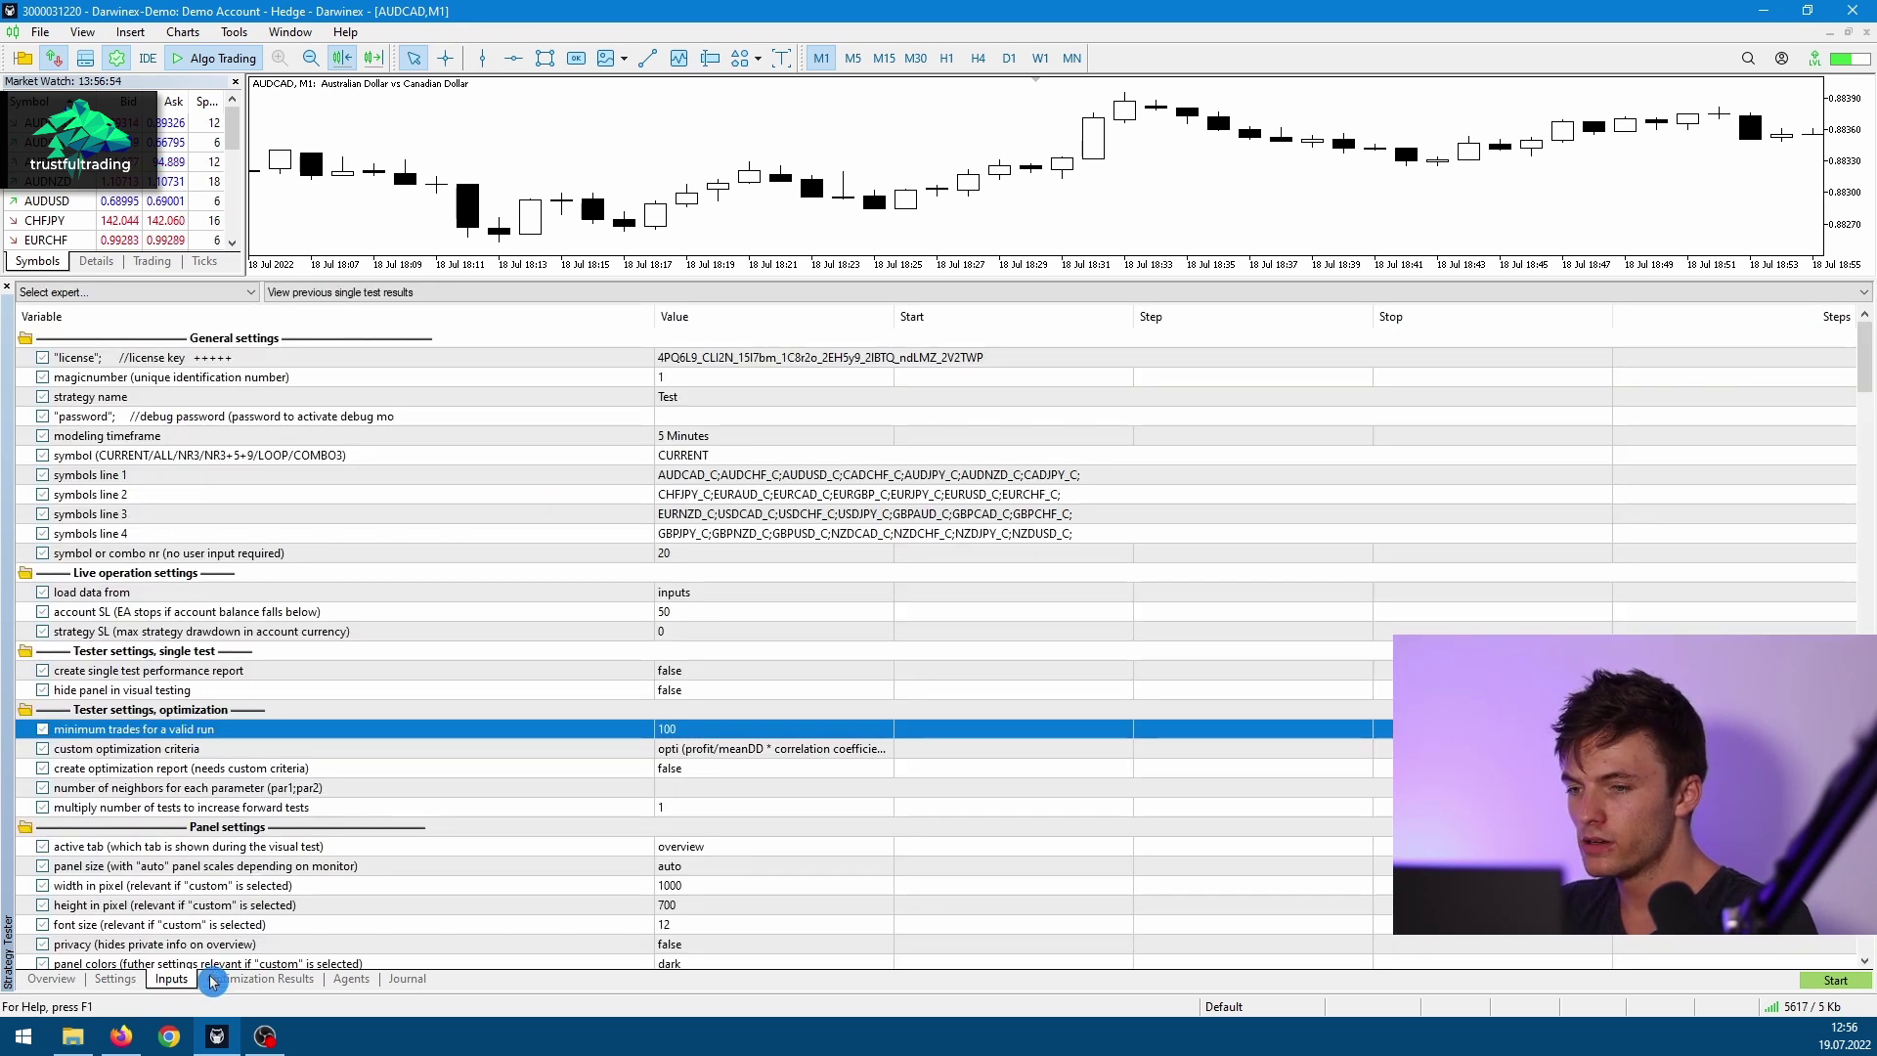
{"action": "left_click", "coordinate": [726, 639]}
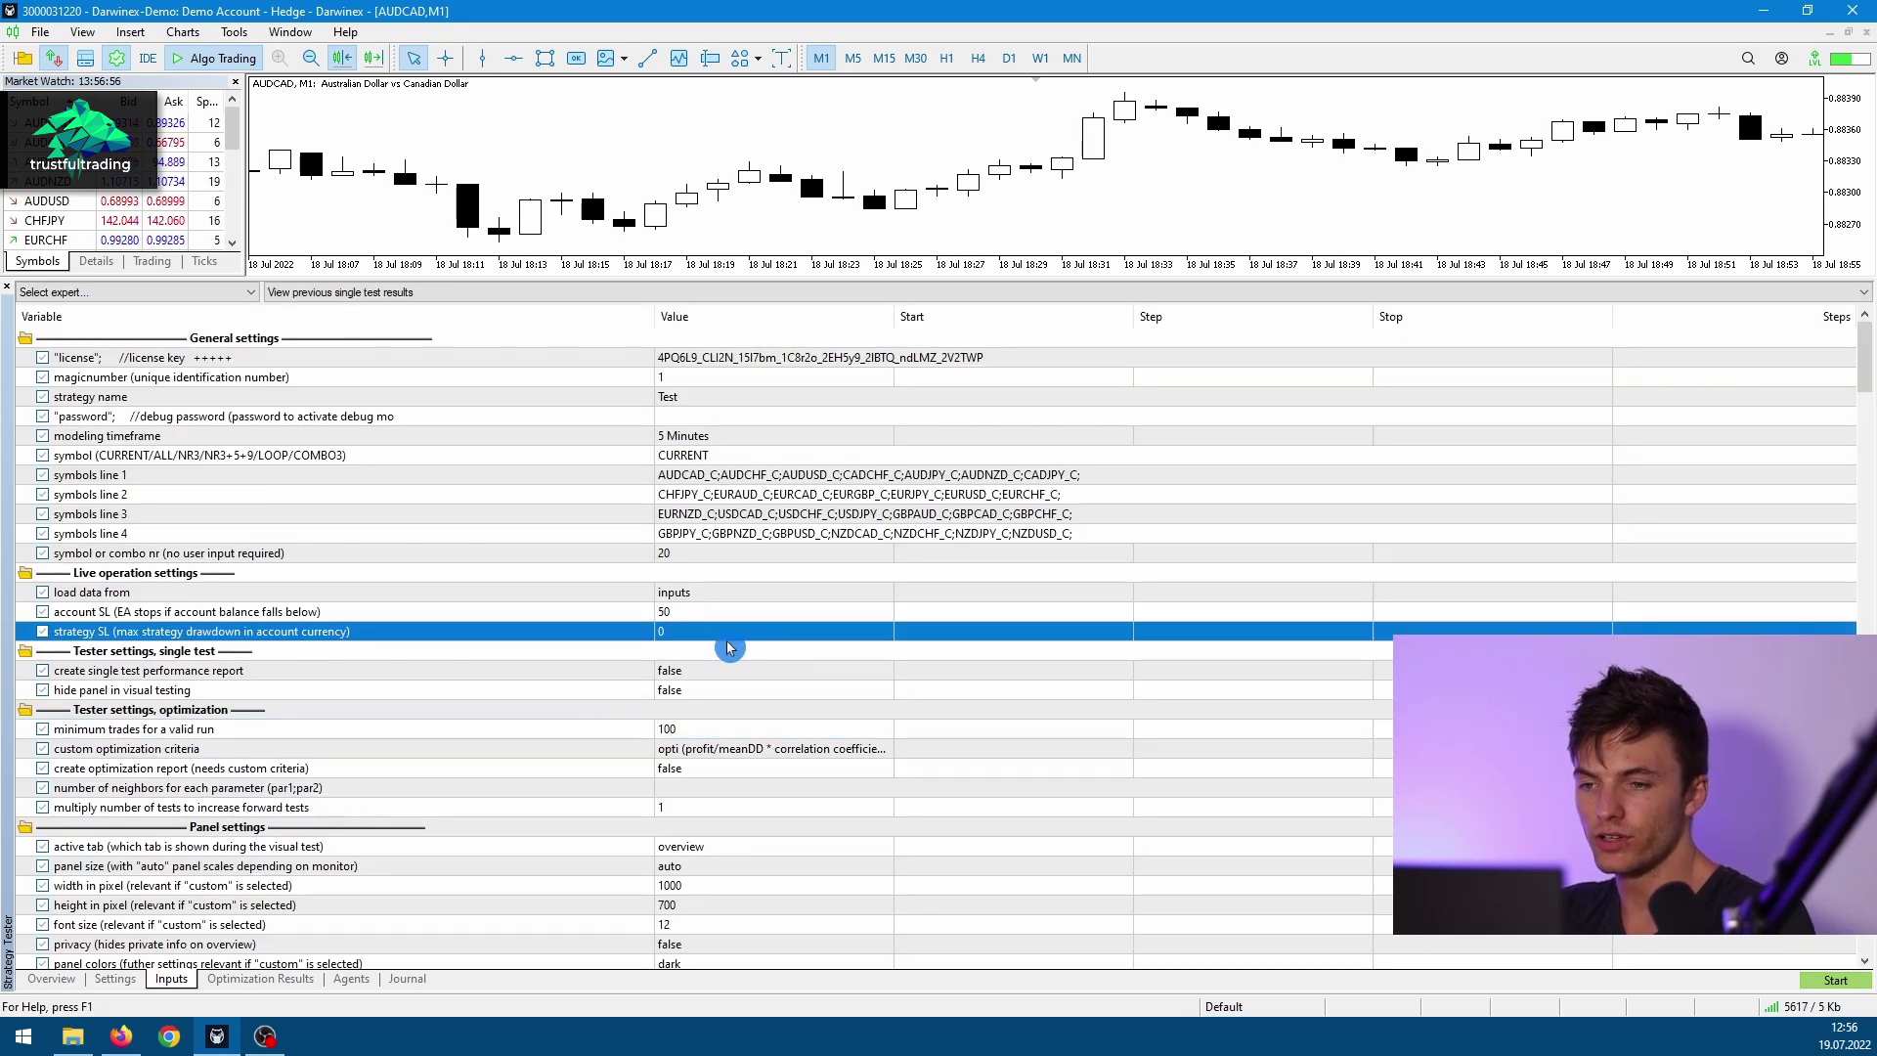
{"action": "left_click", "coordinate": [262, 979]}
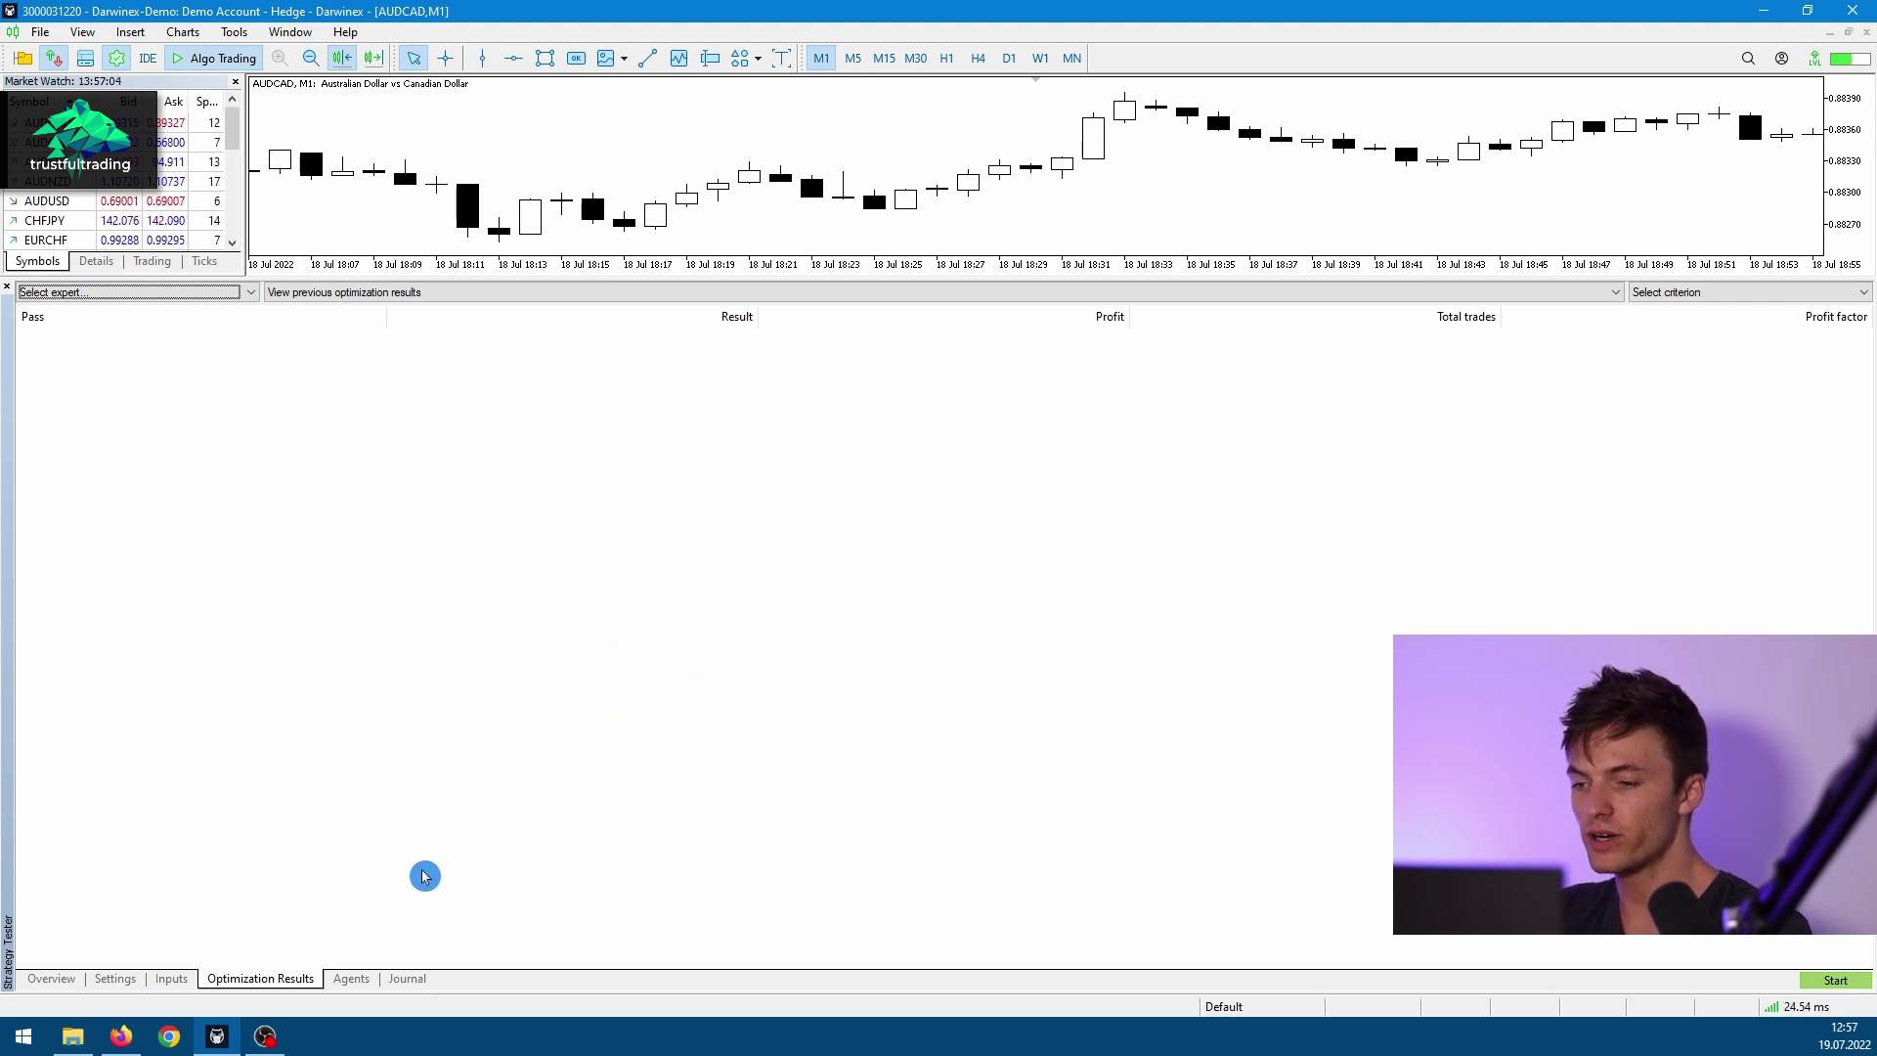
Check the 12 local agents, dismiss Core 05's options, and view the cloud-servers-off Journal entry
{"action": "left_click", "coordinate": [354, 979]}
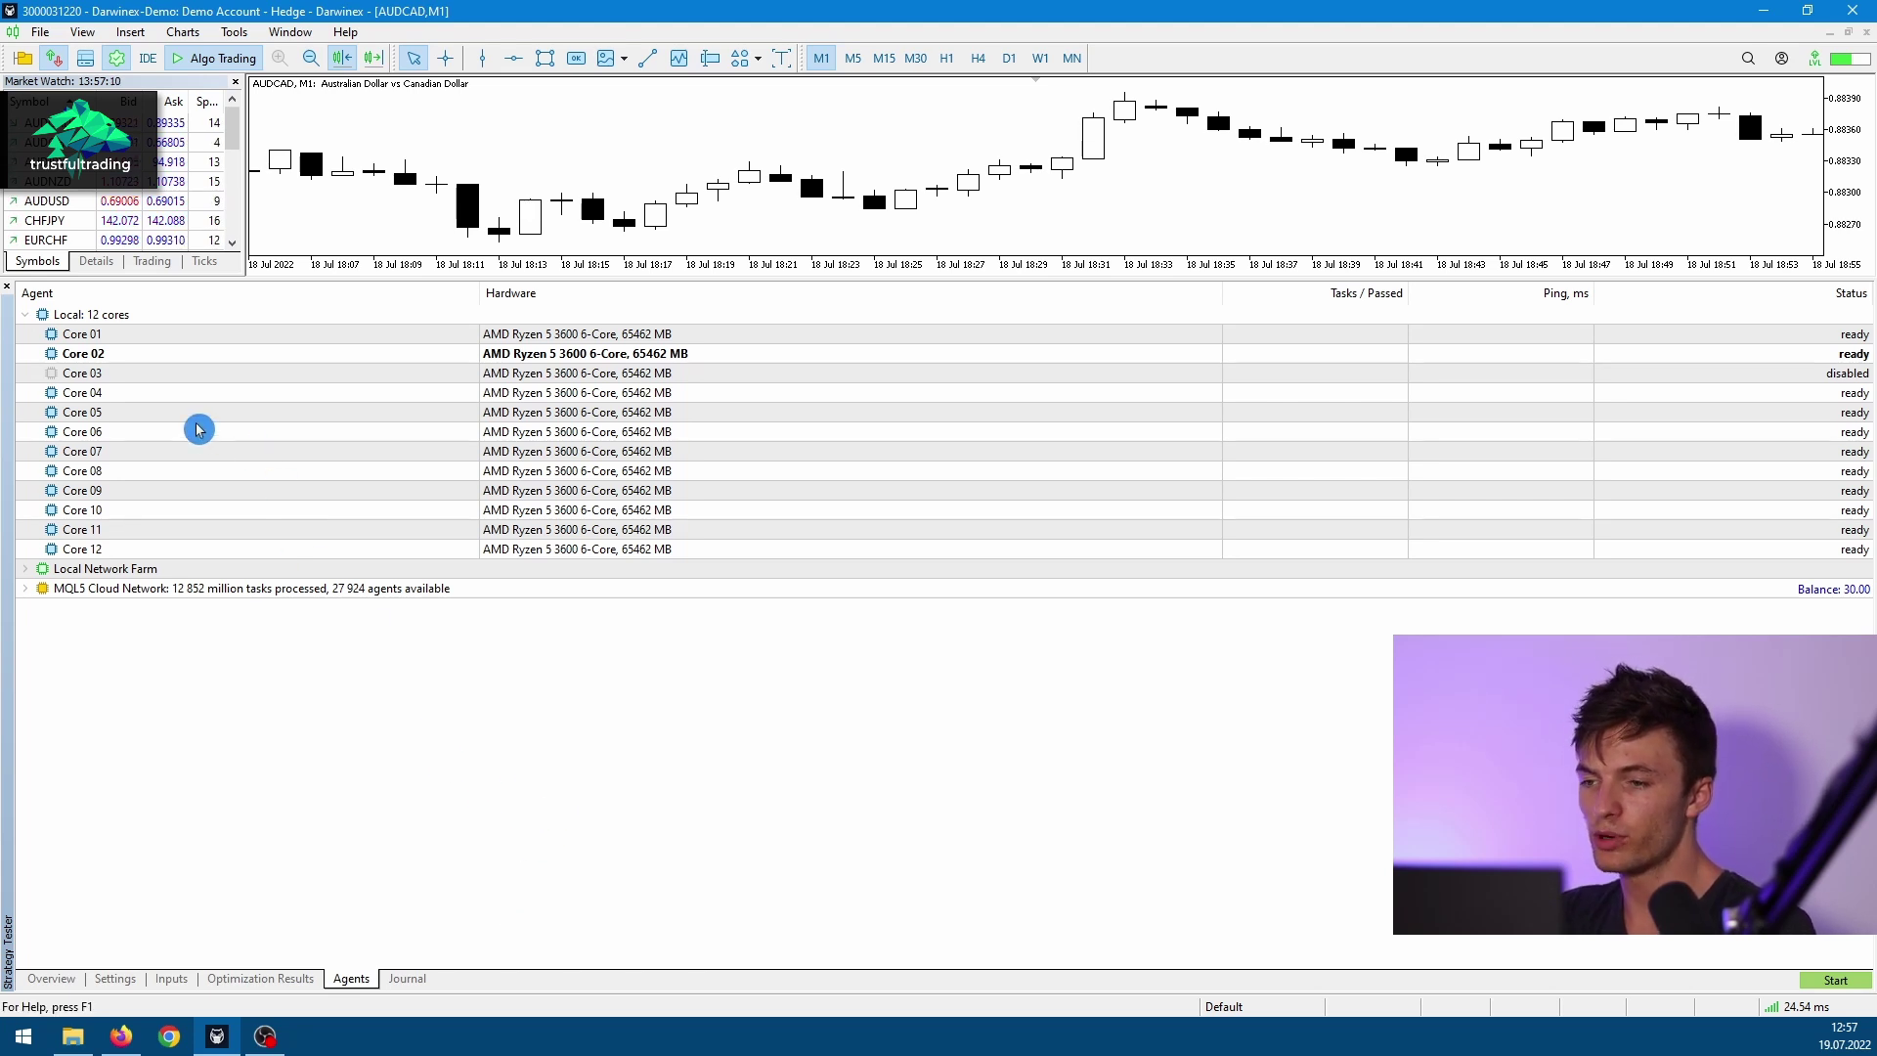
{"action": "right_click", "coordinate": [596, 418]}
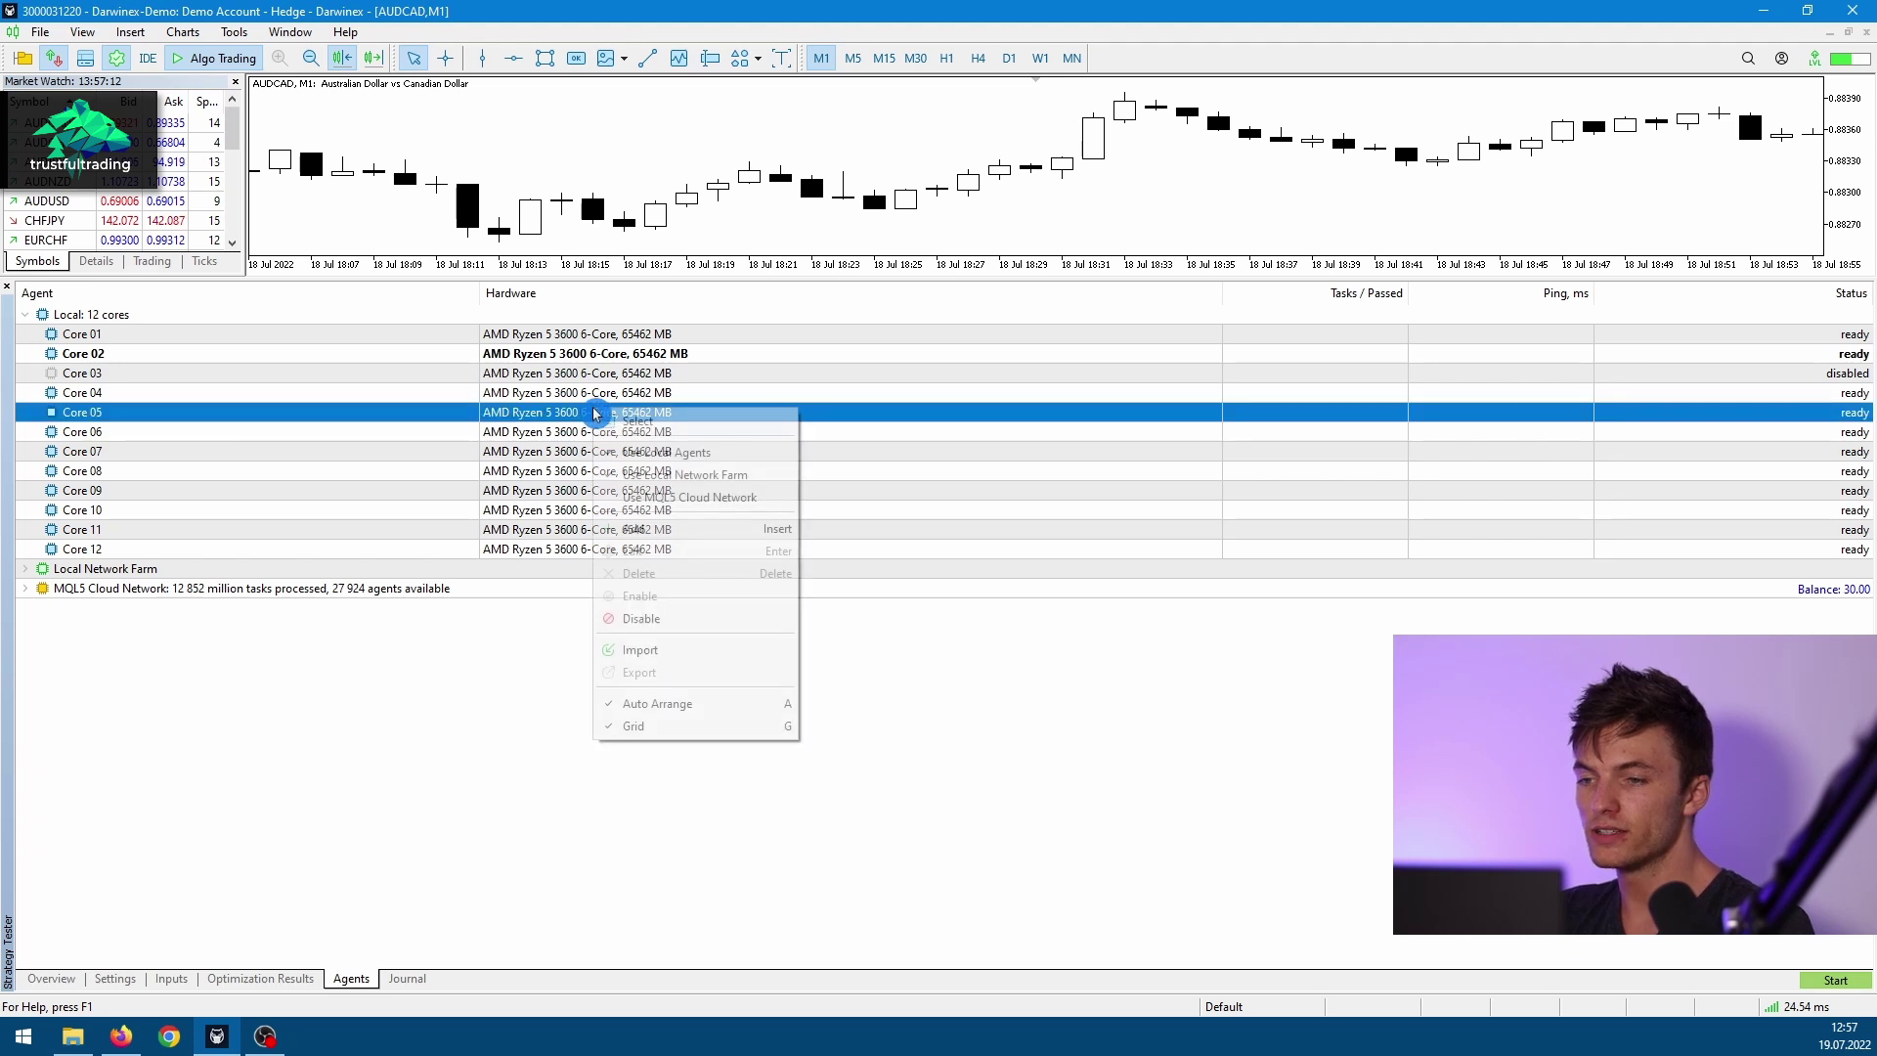
{"action": "left_click", "coordinate": [497, 777]}
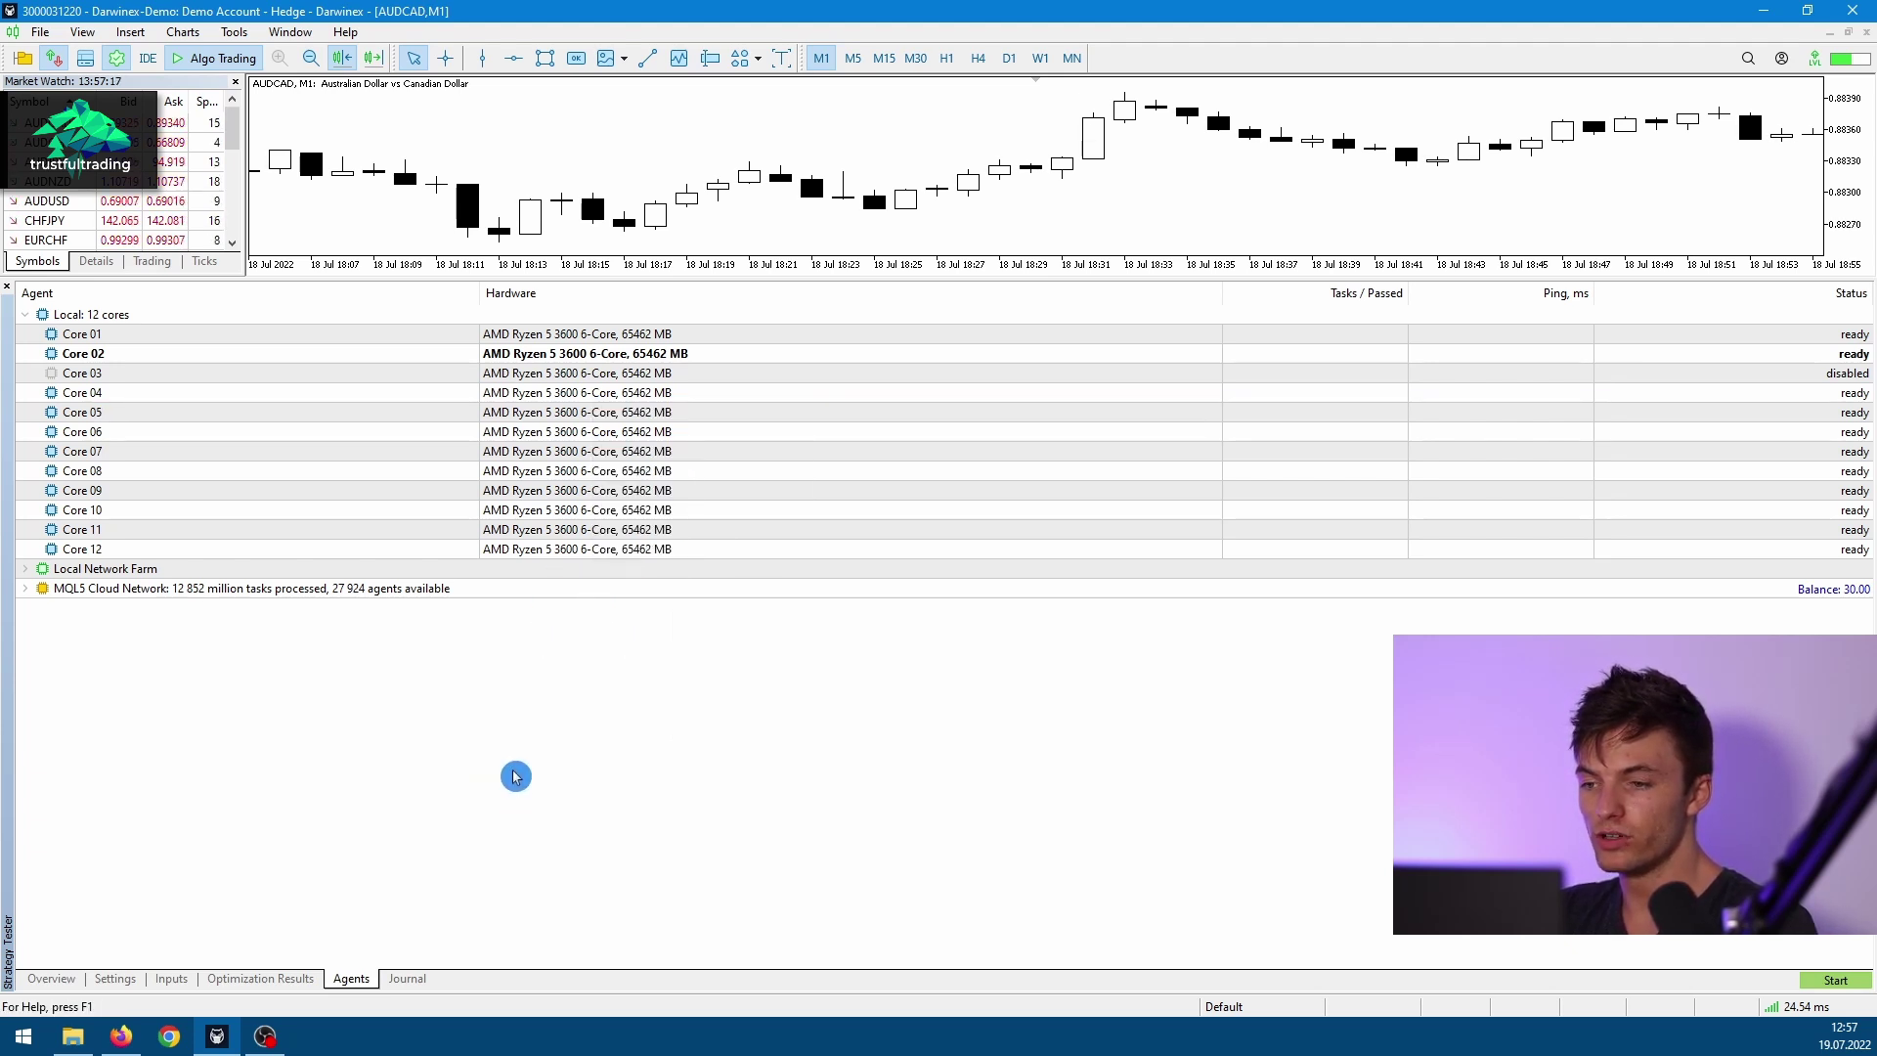
{"action": "left_click", "coordinate": [407, 979]}
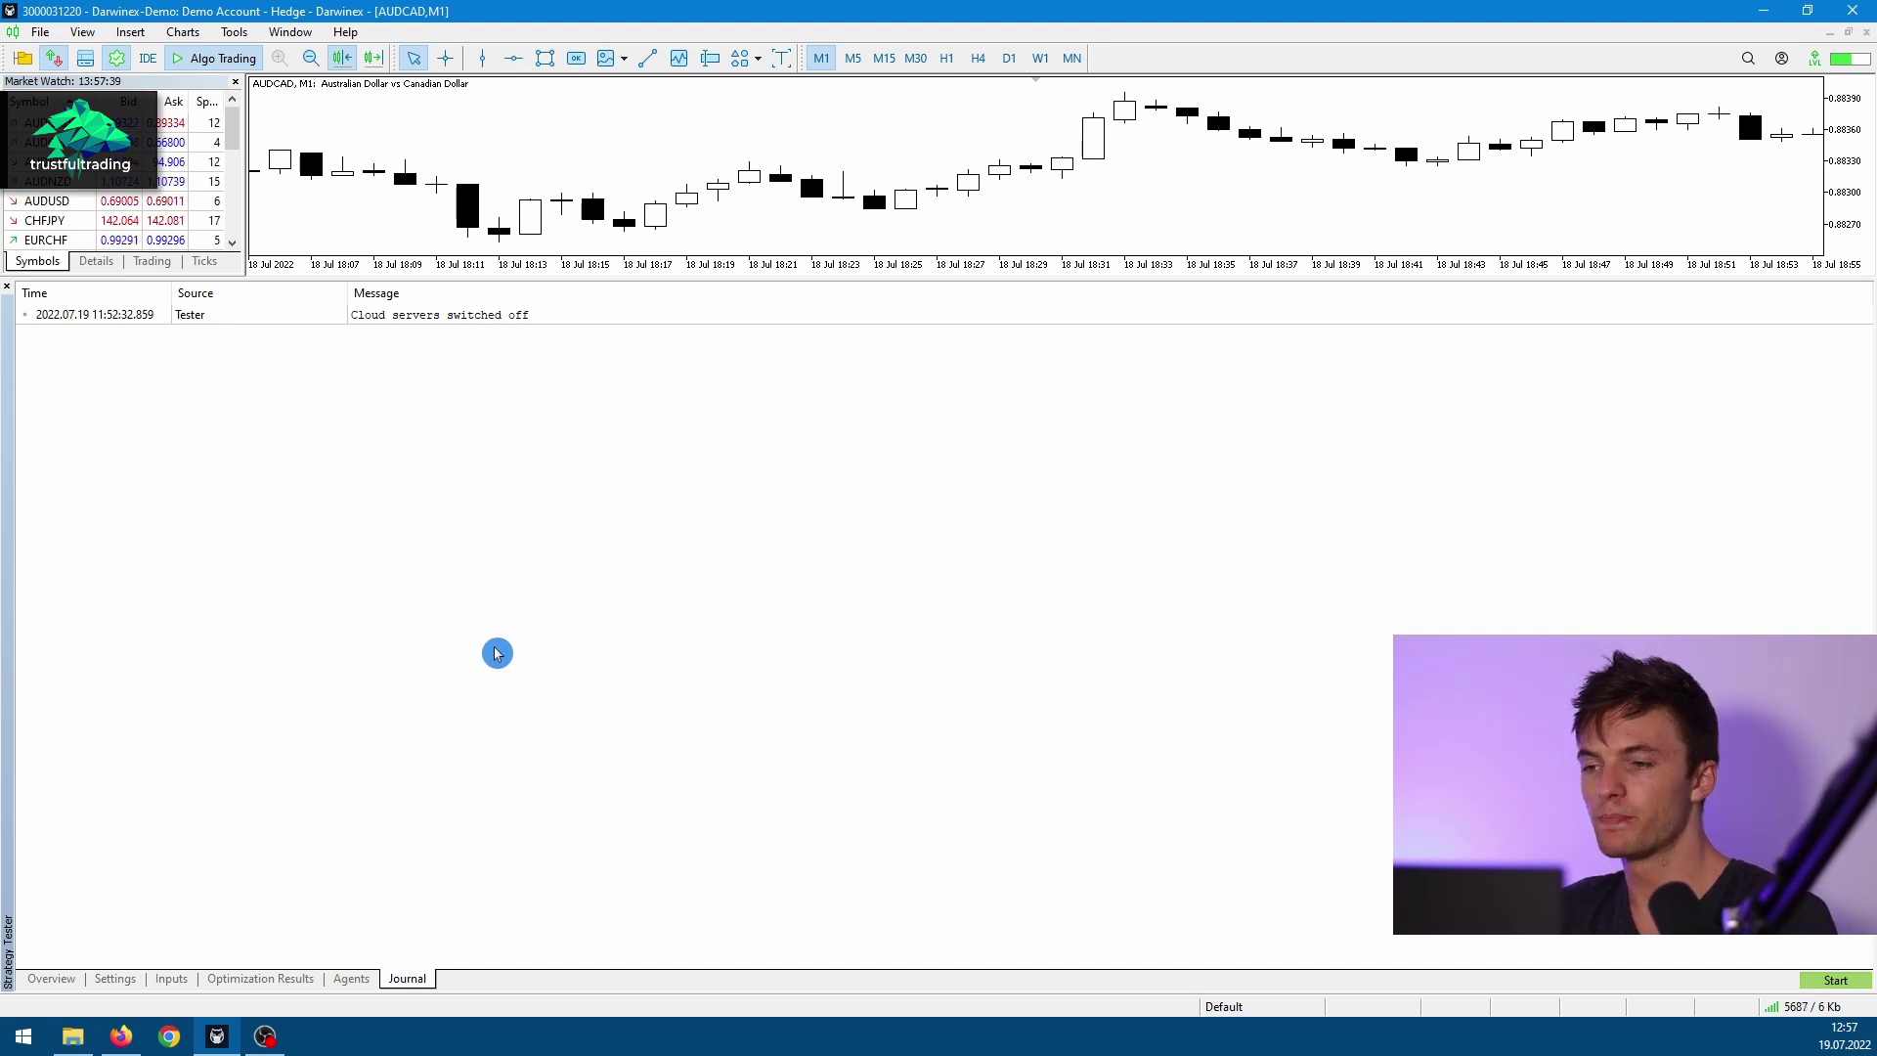
{"action": "left_click", "coordinate": [125, 979]}
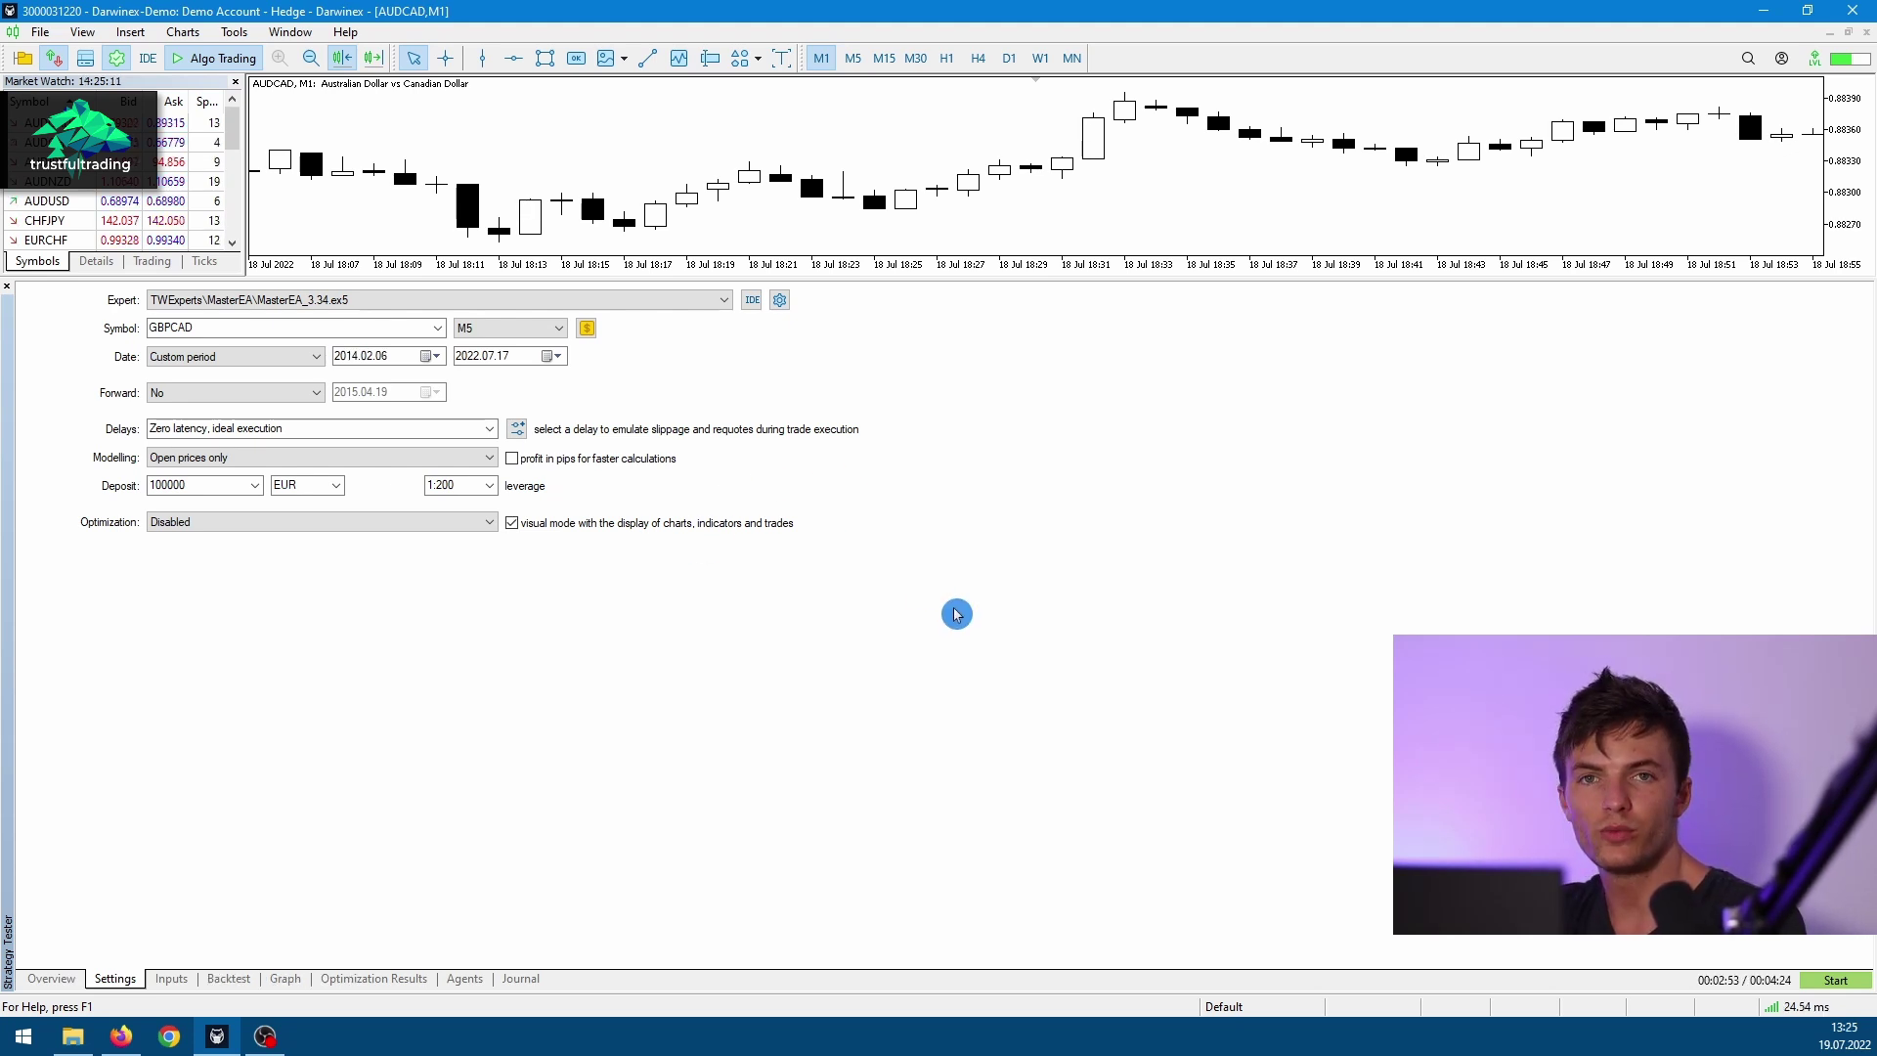
{"action": "left_click", "coordinate": [695, 300]}
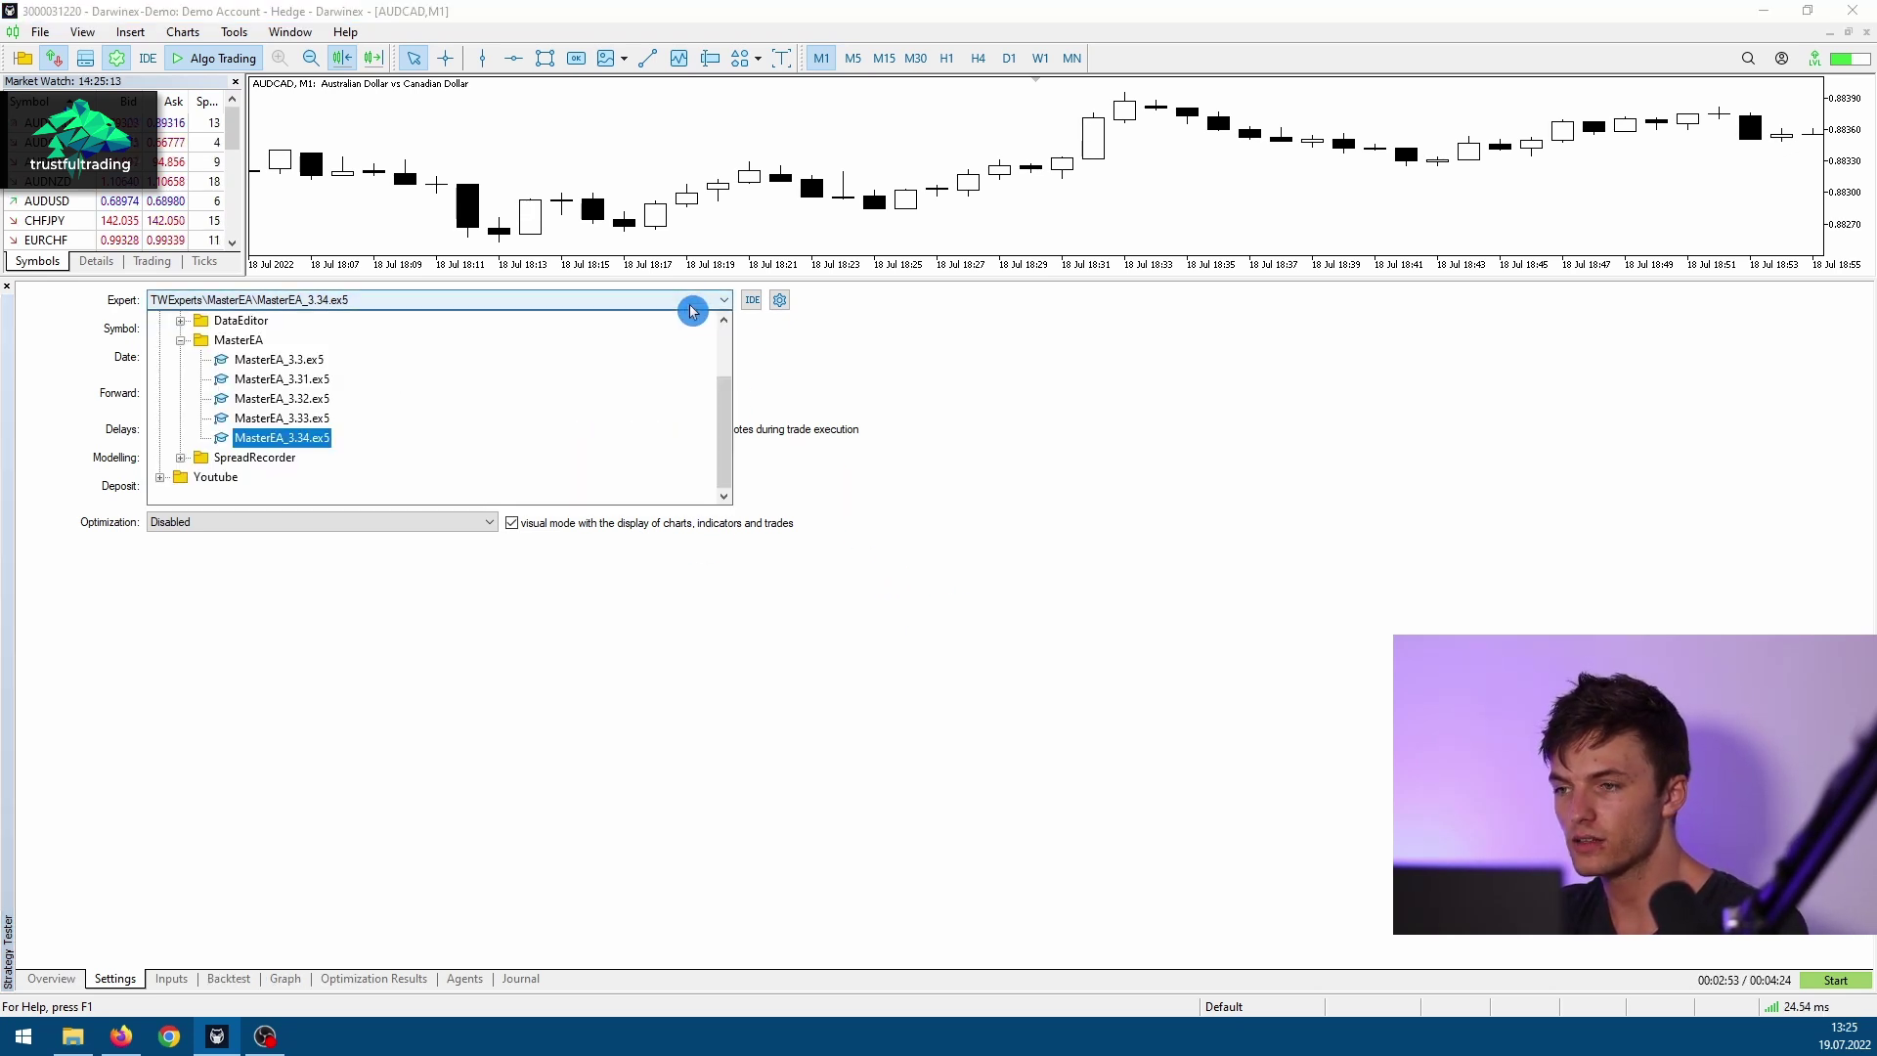
{"action": "left_click", "coordinate": [282, 445]}
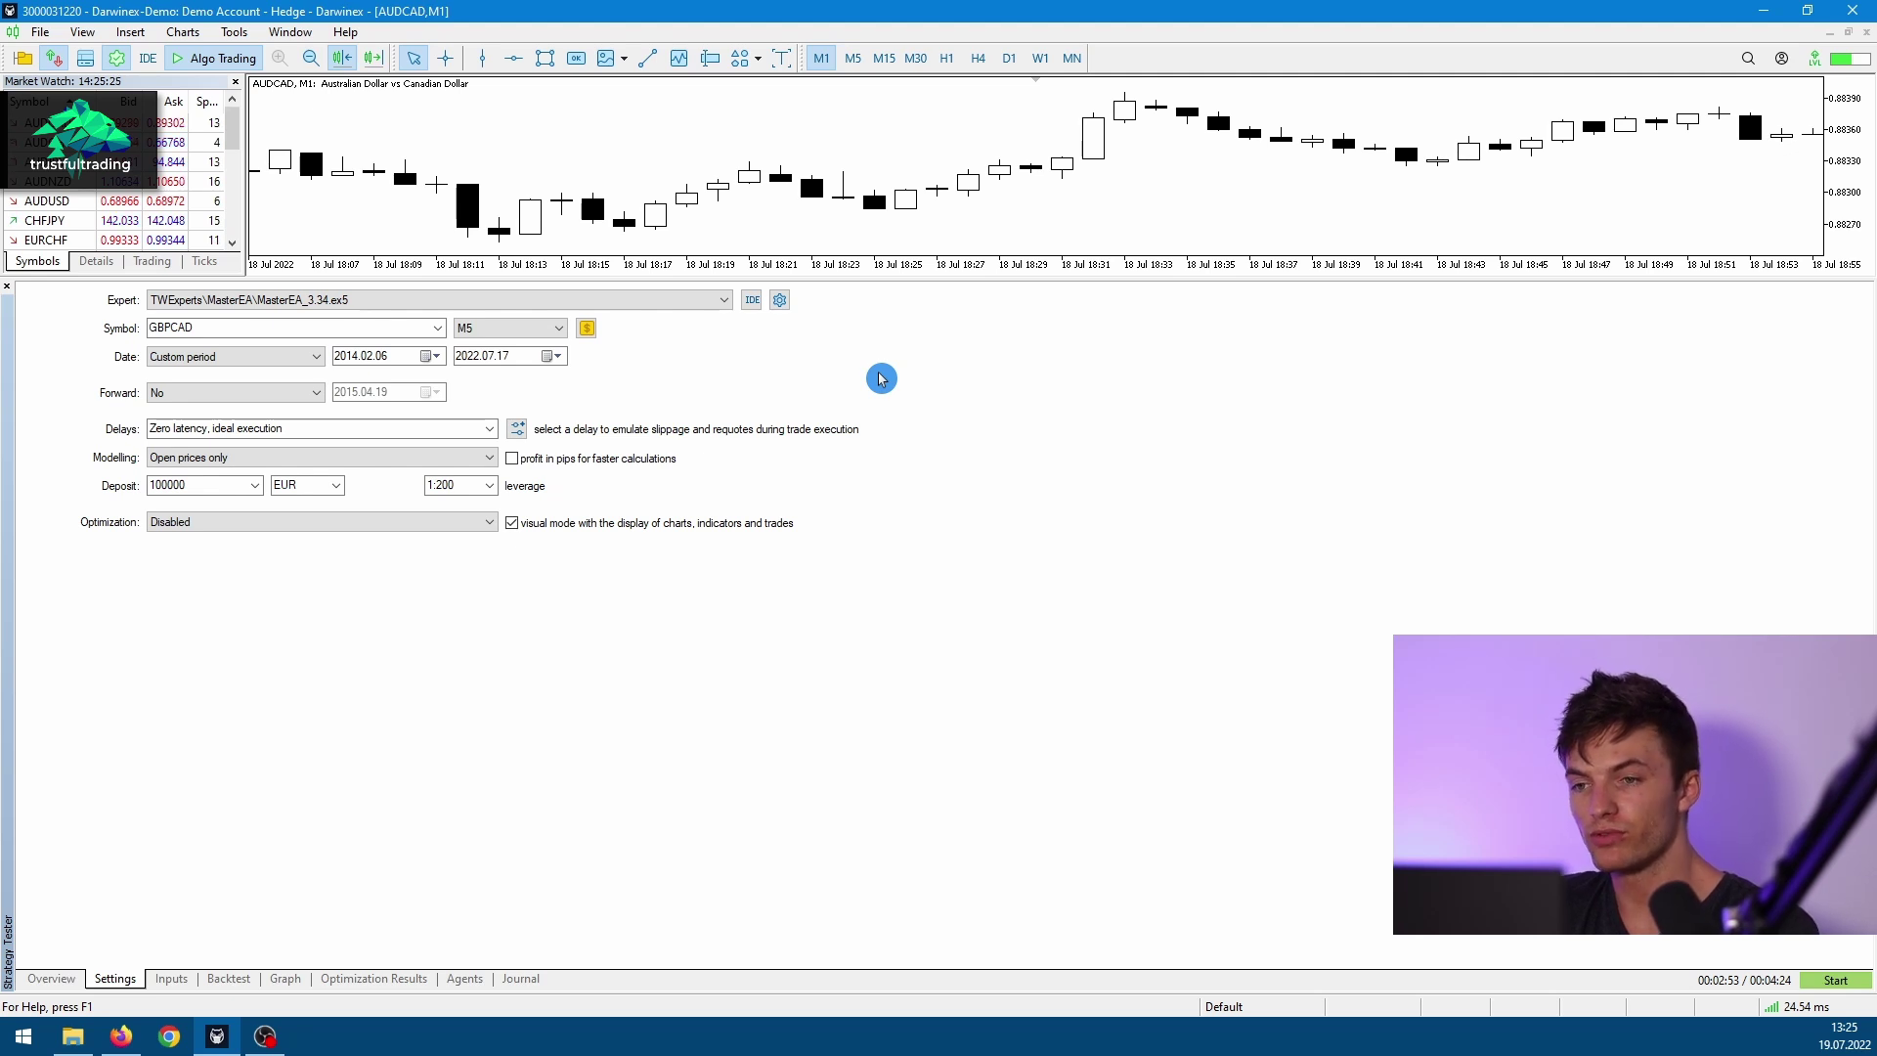
{"action": "double_click", "coordinate": [204, 327]}
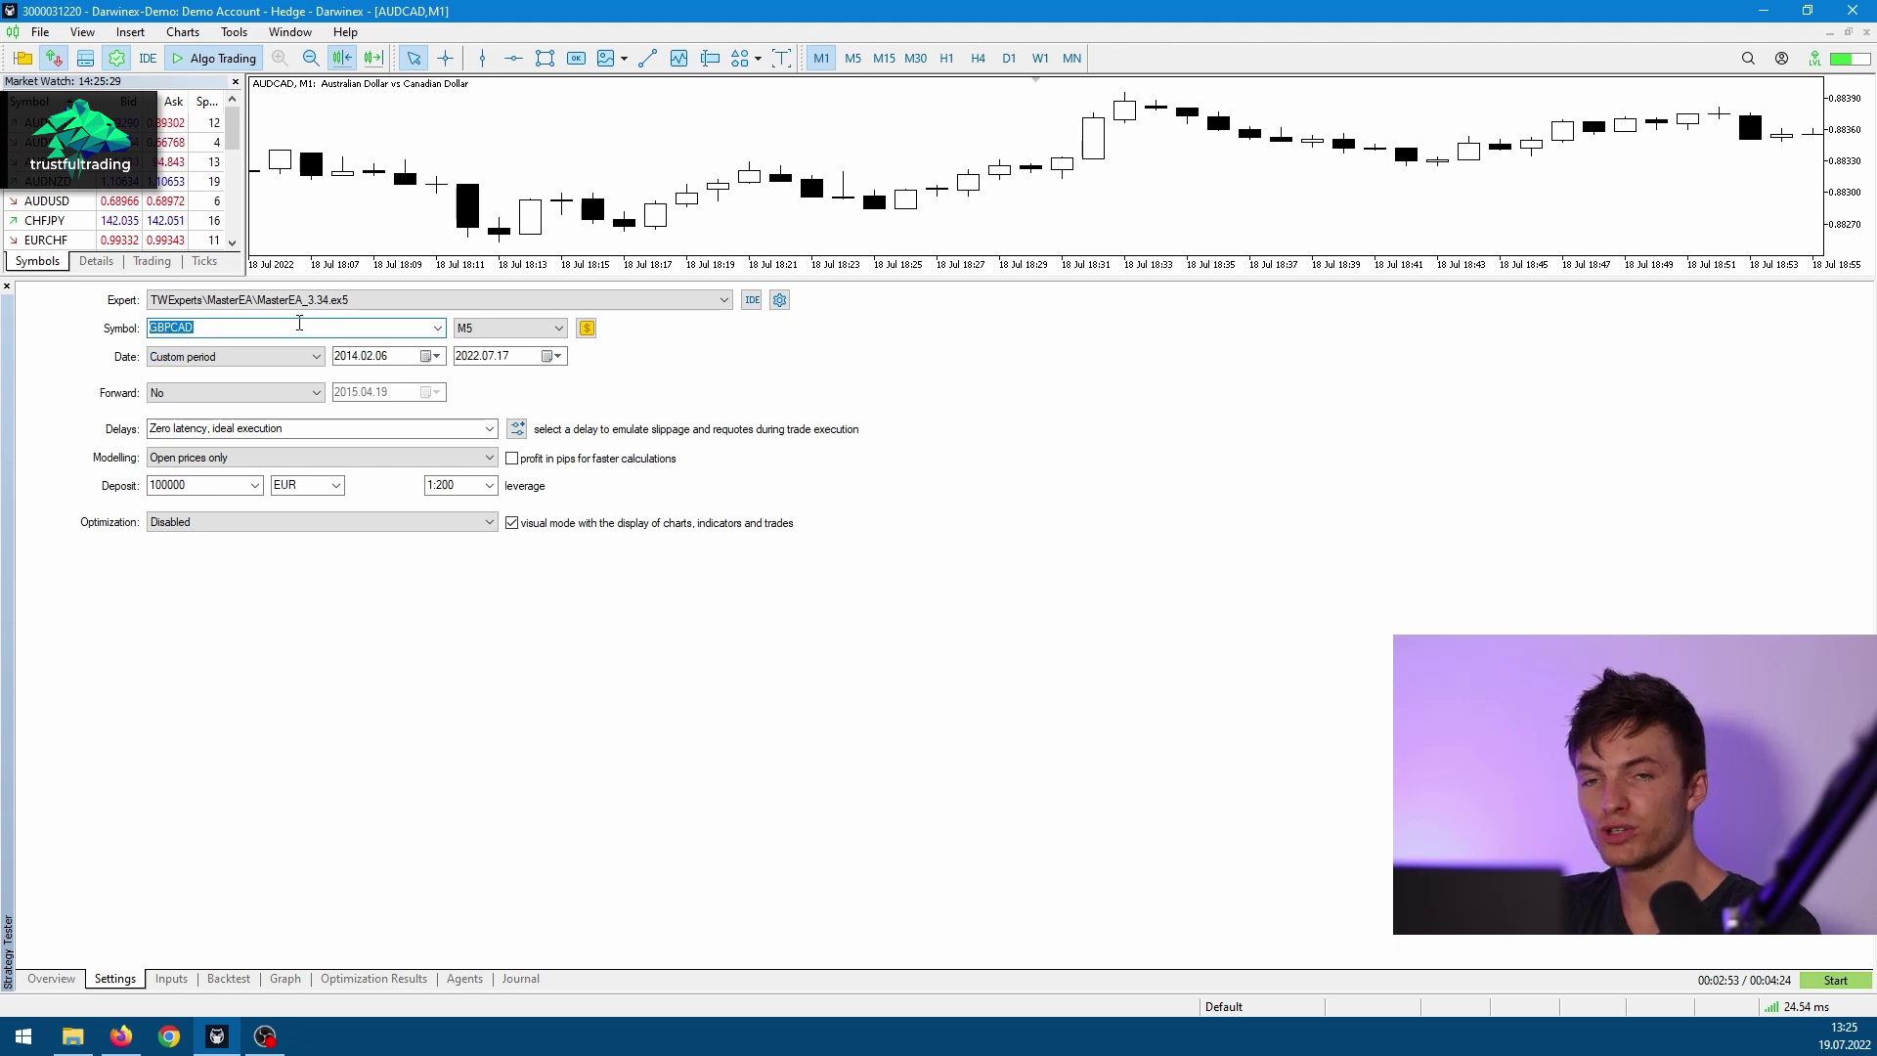
{"action": "left_click", "coordinate": [507, 331]}
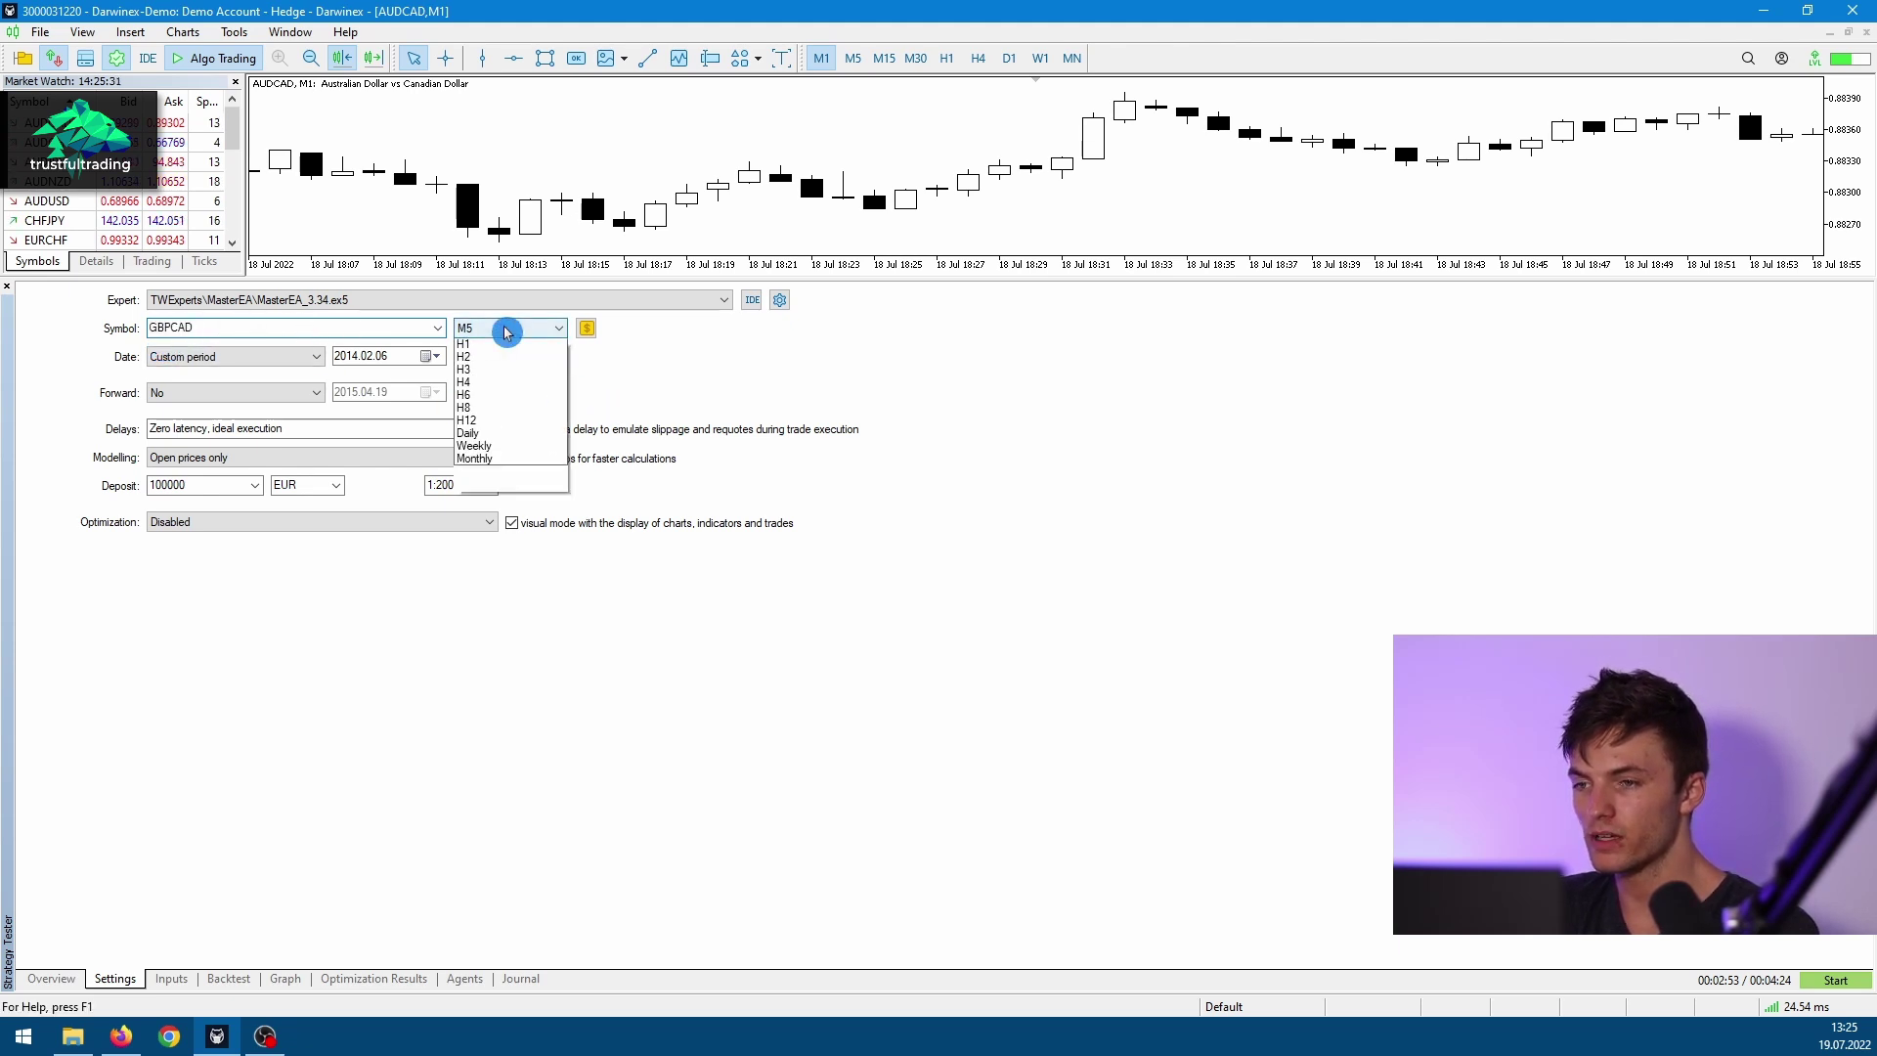
{"action": "left_click", "coordinate": [497, 399]}
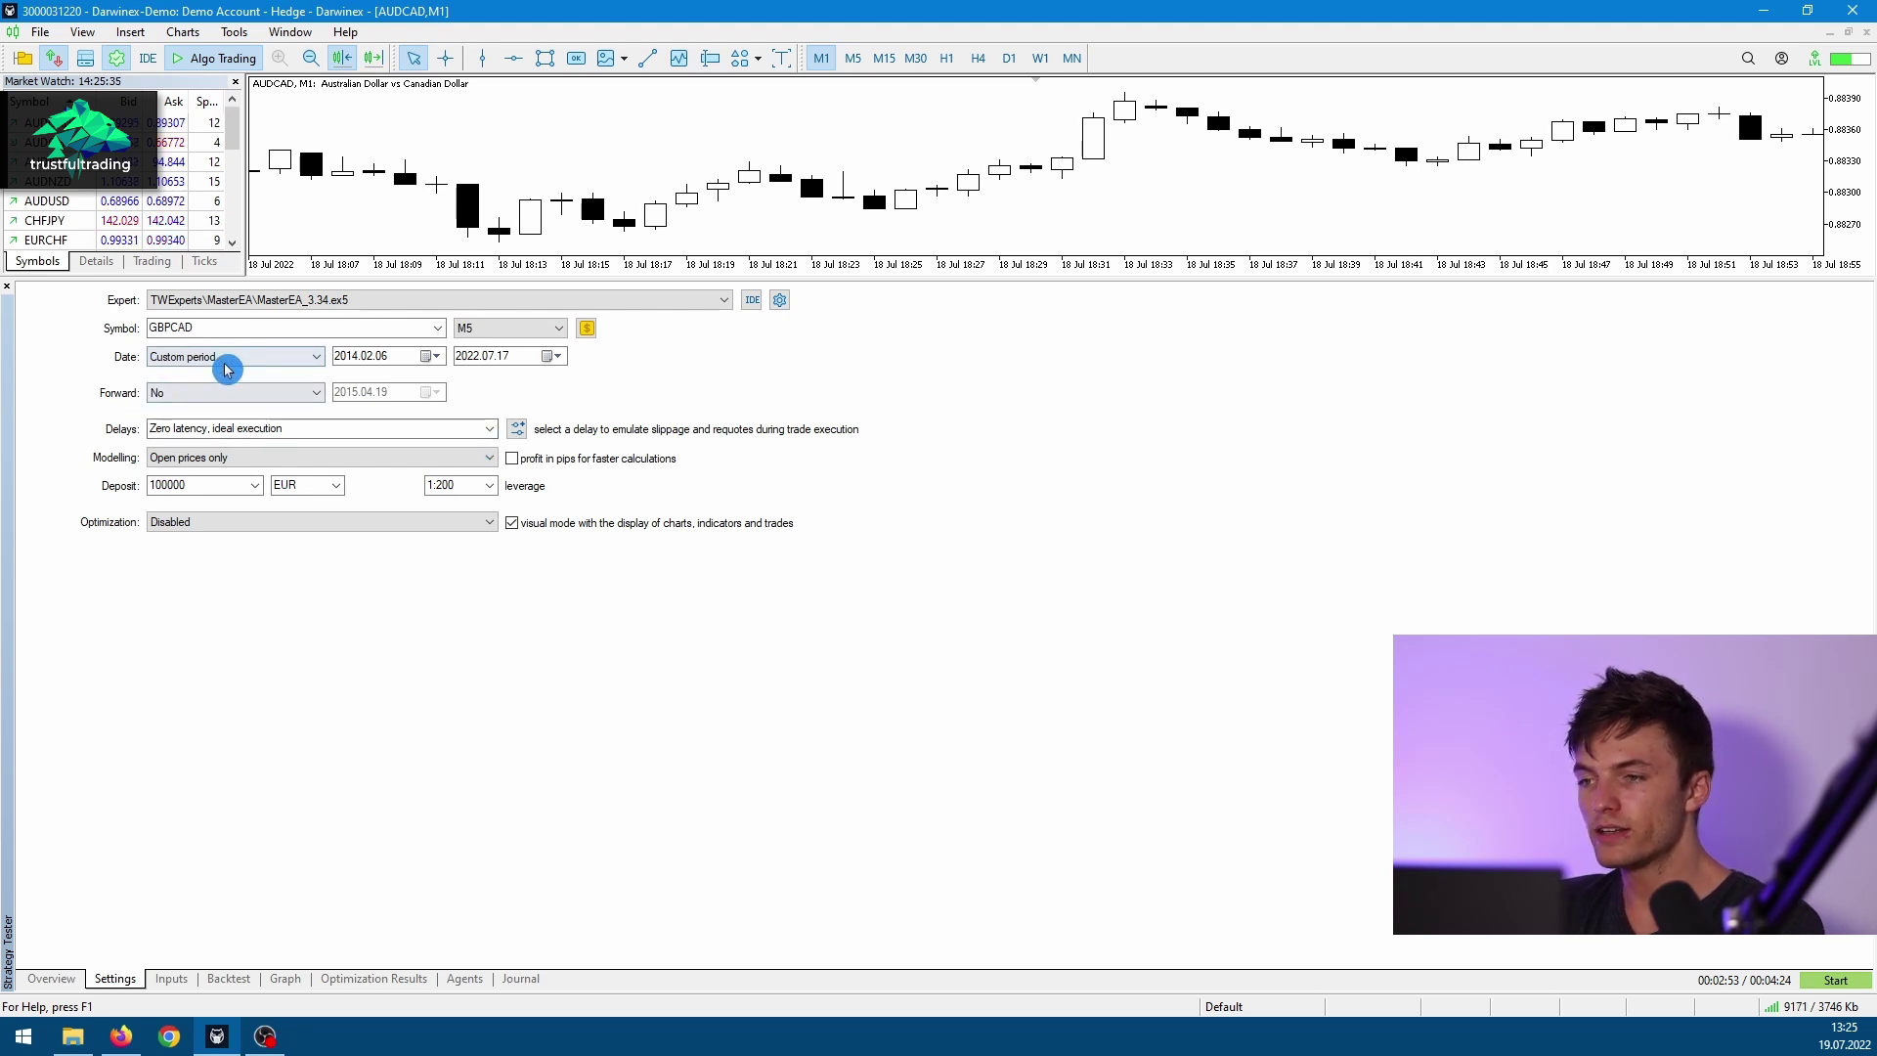
Set the test start date to 2015.01.01 in the calendar
{"action": "left_click", "coordinate": [431, 358]}
{"action": "left_click", "coordinate": [491, 385]}
{"action": "left_click", "coordinate": [491, 385]}
{"action": "left_click", "coordinate": [491, 385]}
{"action": "left_click", "coordinate": [491, 385]}
{"action": "left_click", "coordinate": [492, 385]}
{"action": "left_click", "coordinate": [491, 385]}
{"action": "left_click", "coordinate": [492, 387]}
{"action": "left_click", "coordinate": [492, 387]}
{"action": "left_click", "coordinate": [491, 387]}
{"action": "left_click", "coordinate": [490, 387]}
{"action": "left_click", "coordinate": [491, 389]}
{"action": "left_click", "coordinate": [420, 421]}
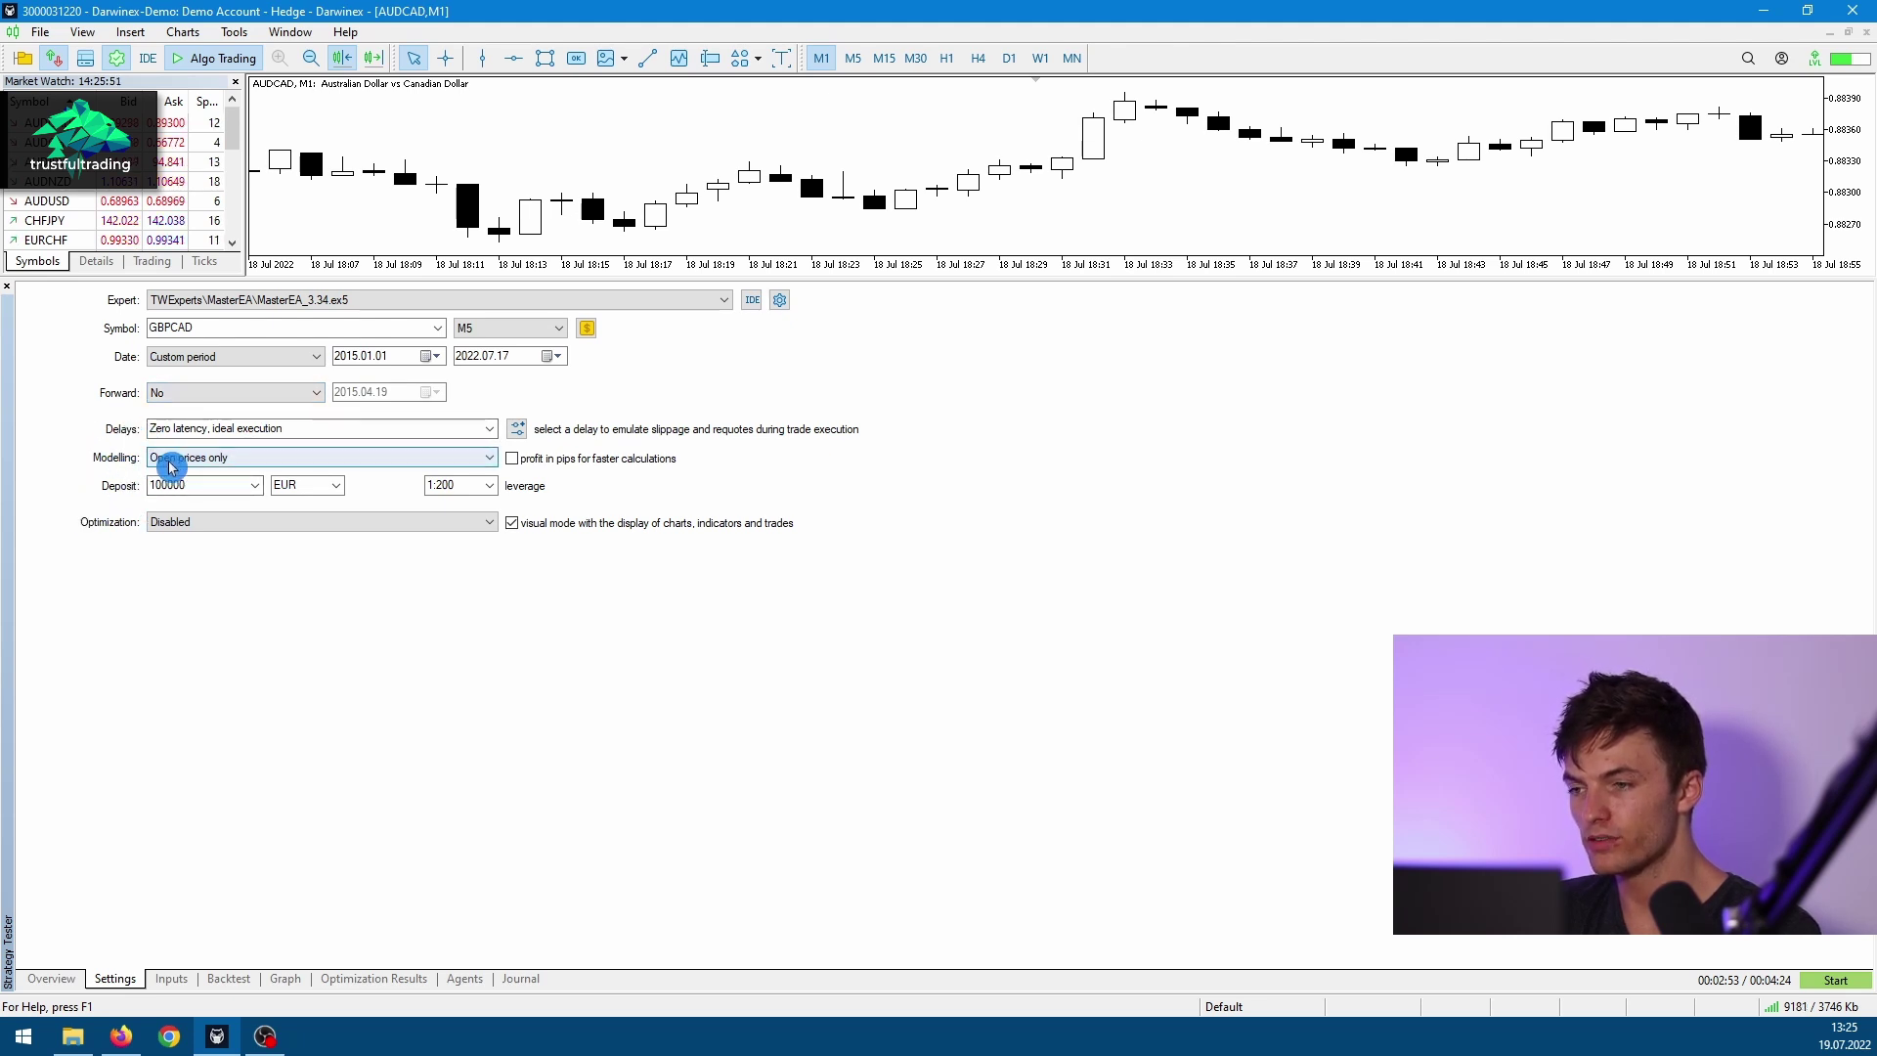
Keep Open prices only modelling and optimization Disabled
{"action": "left_click", "coordinate": [230, 458]}
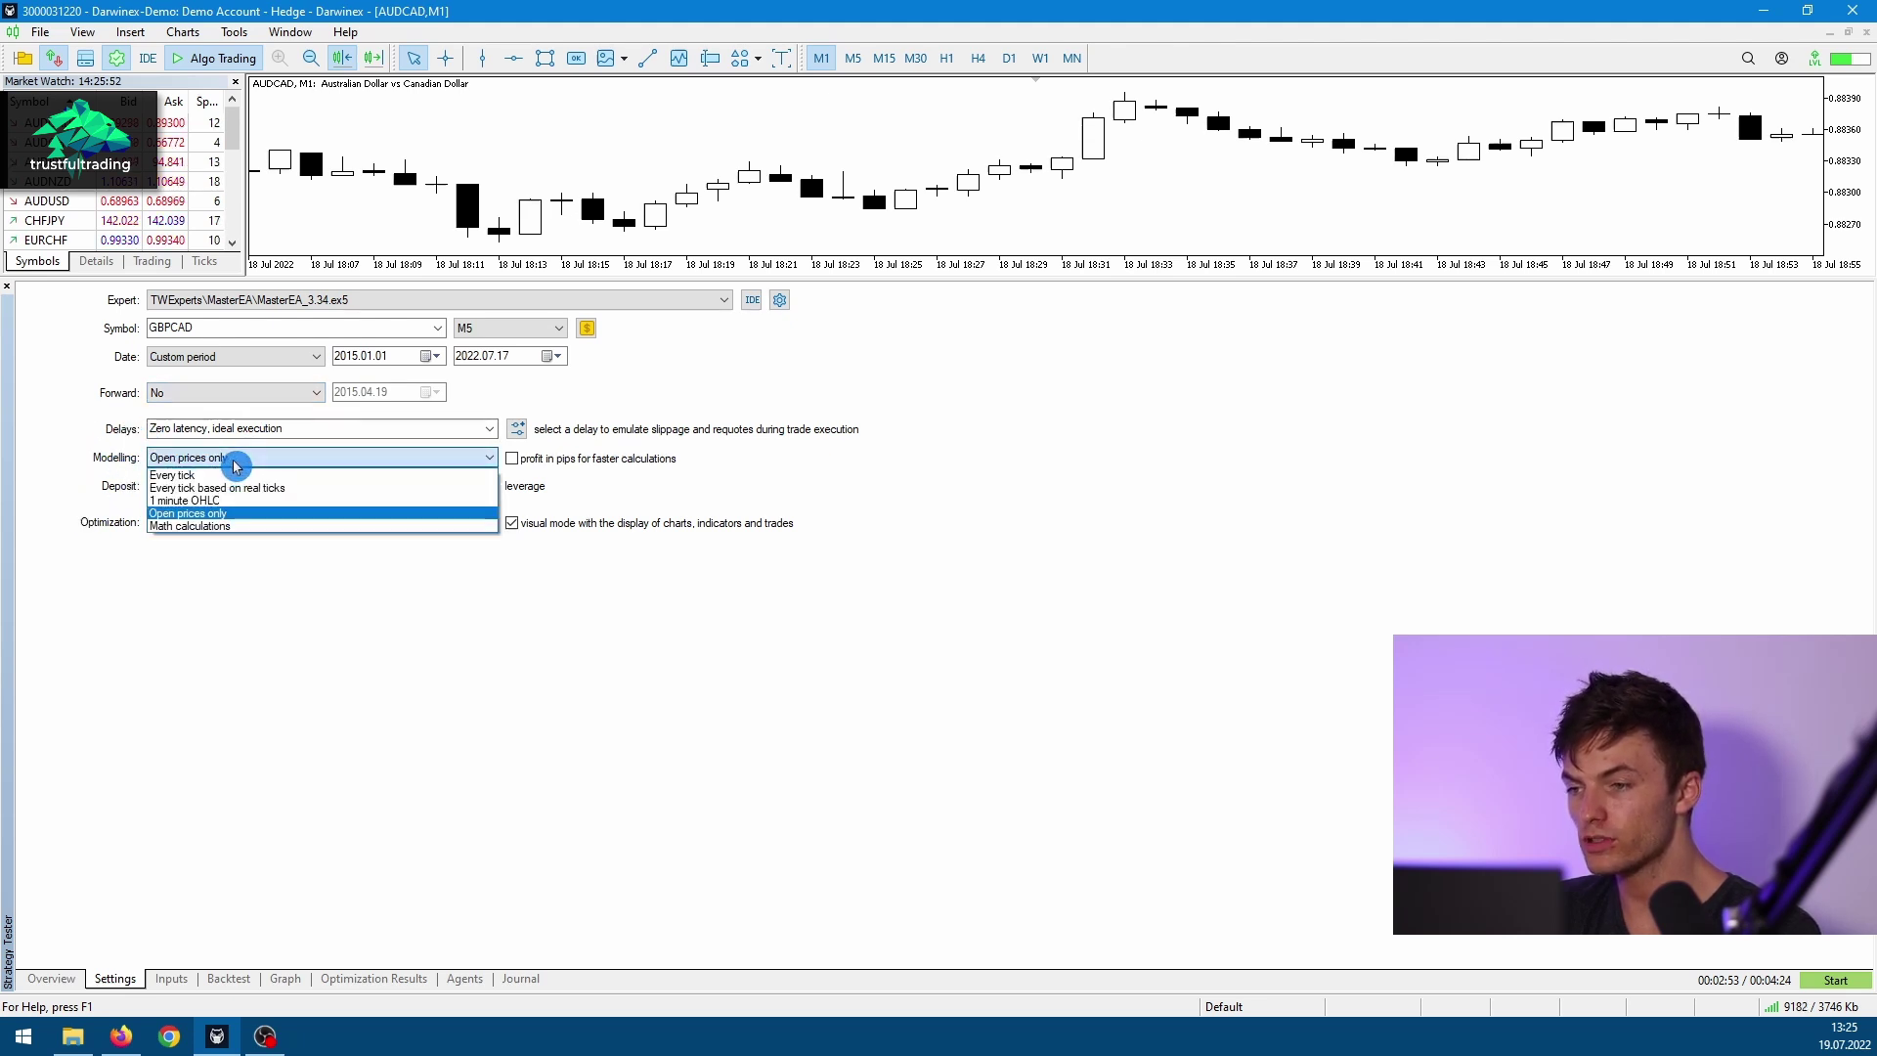
{"action": "left_click", "coordinate": [255, 519]}
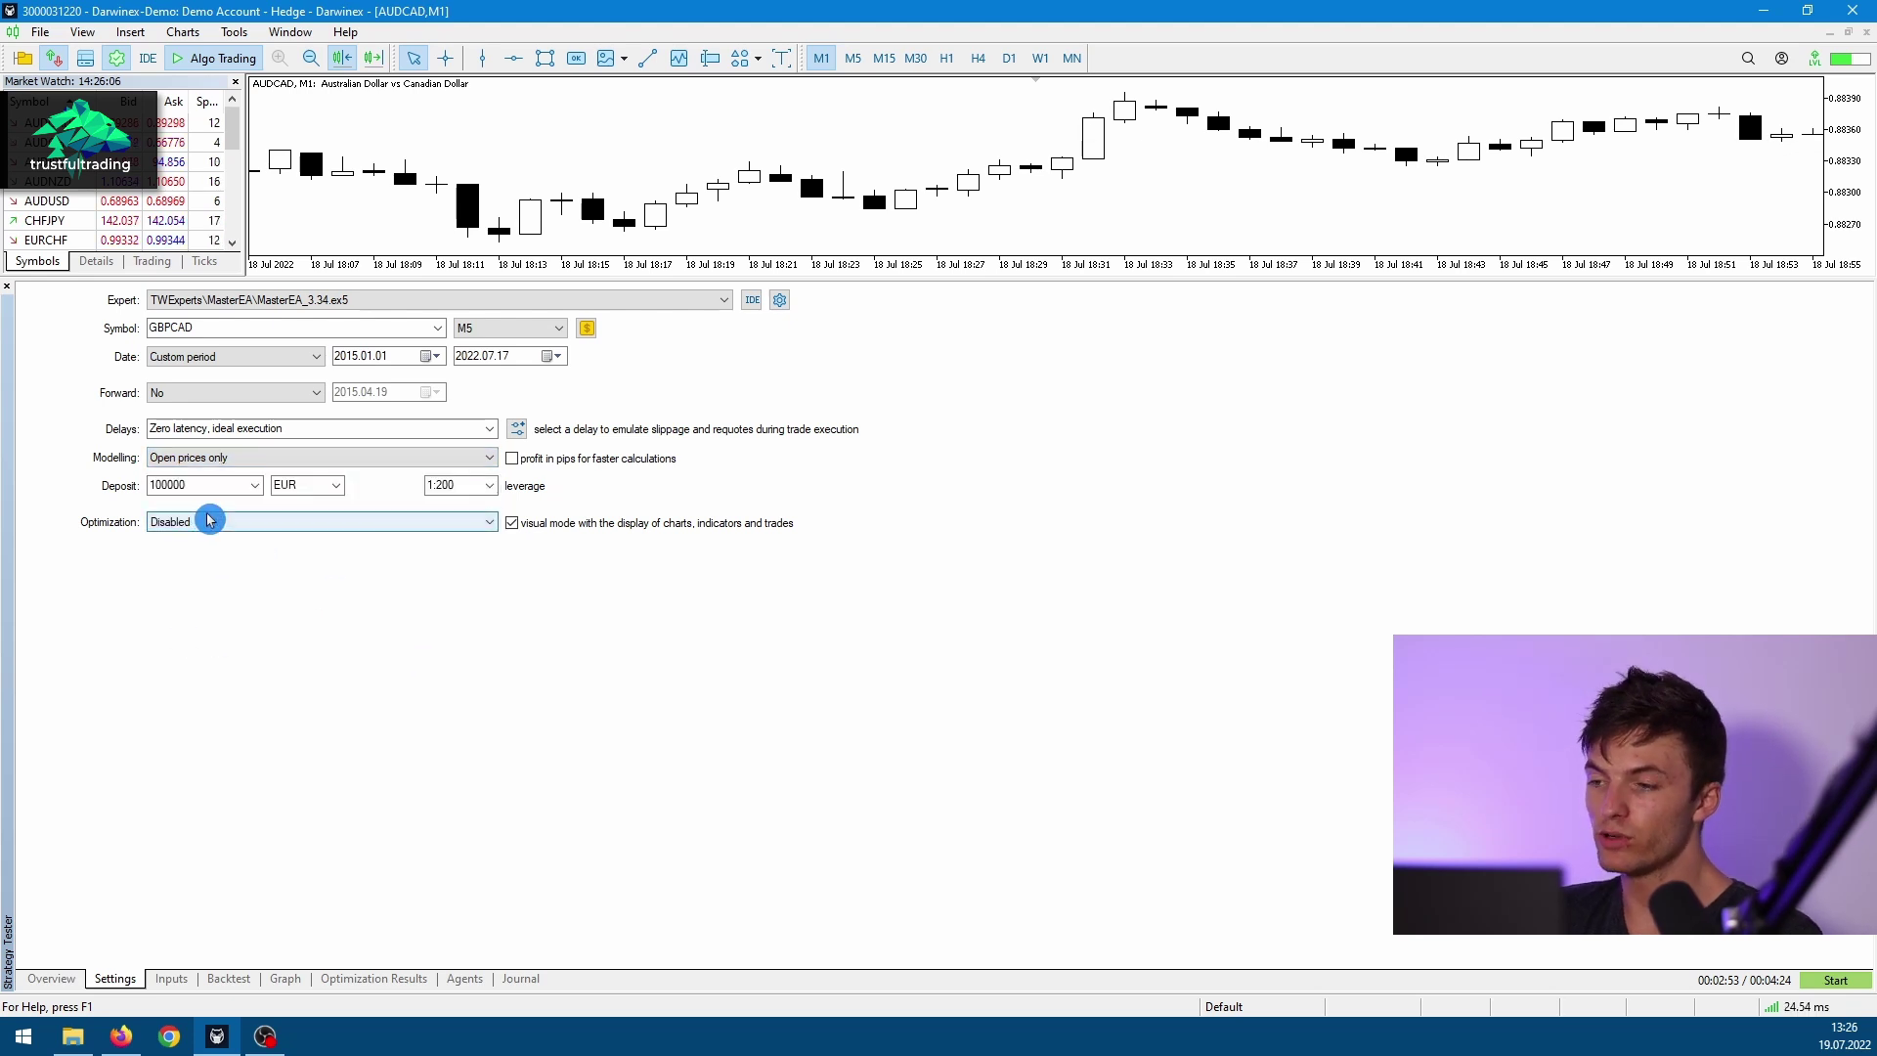
{"action": "left_click", "coordinate": [226, 529]}
{"action": "left_click", "coordinate": [223, 541]}
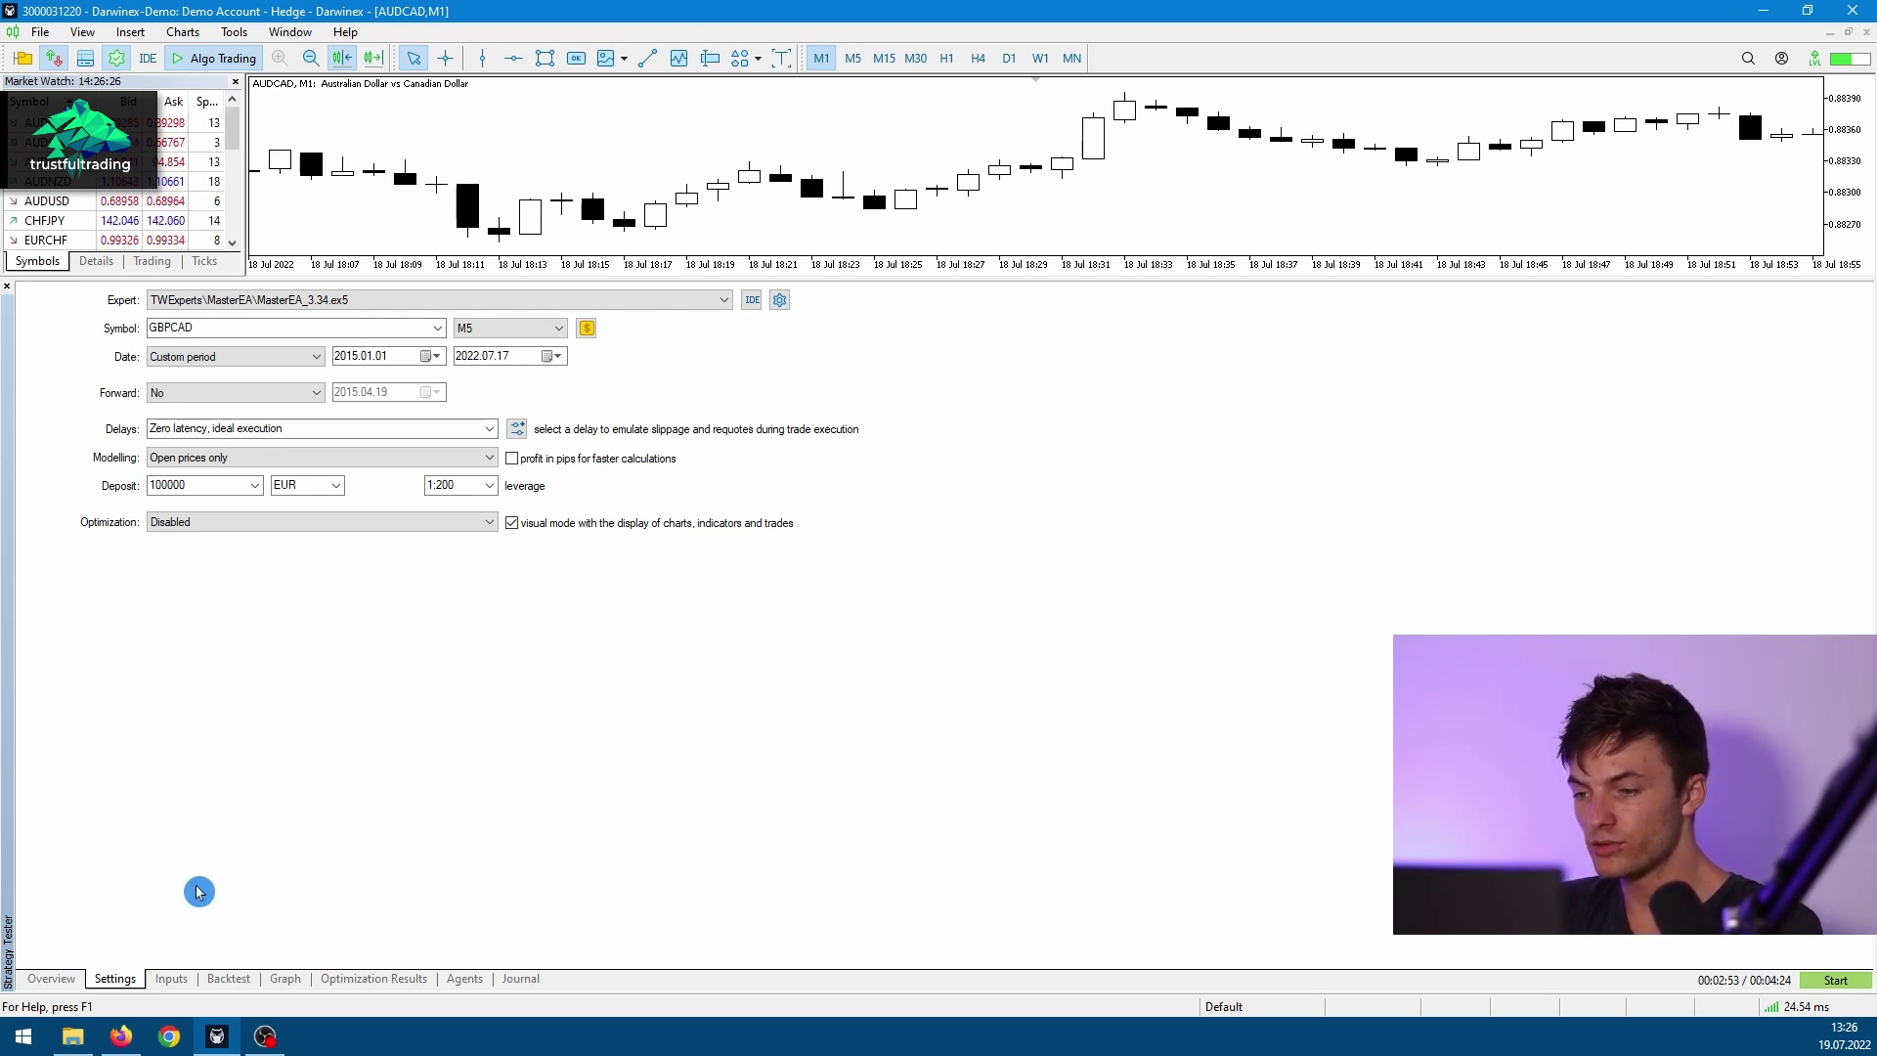
Show MasterEA's inputs with the single-test report left false and start the backtest
{"action": "left_click", "coordinate": [171, 981]}
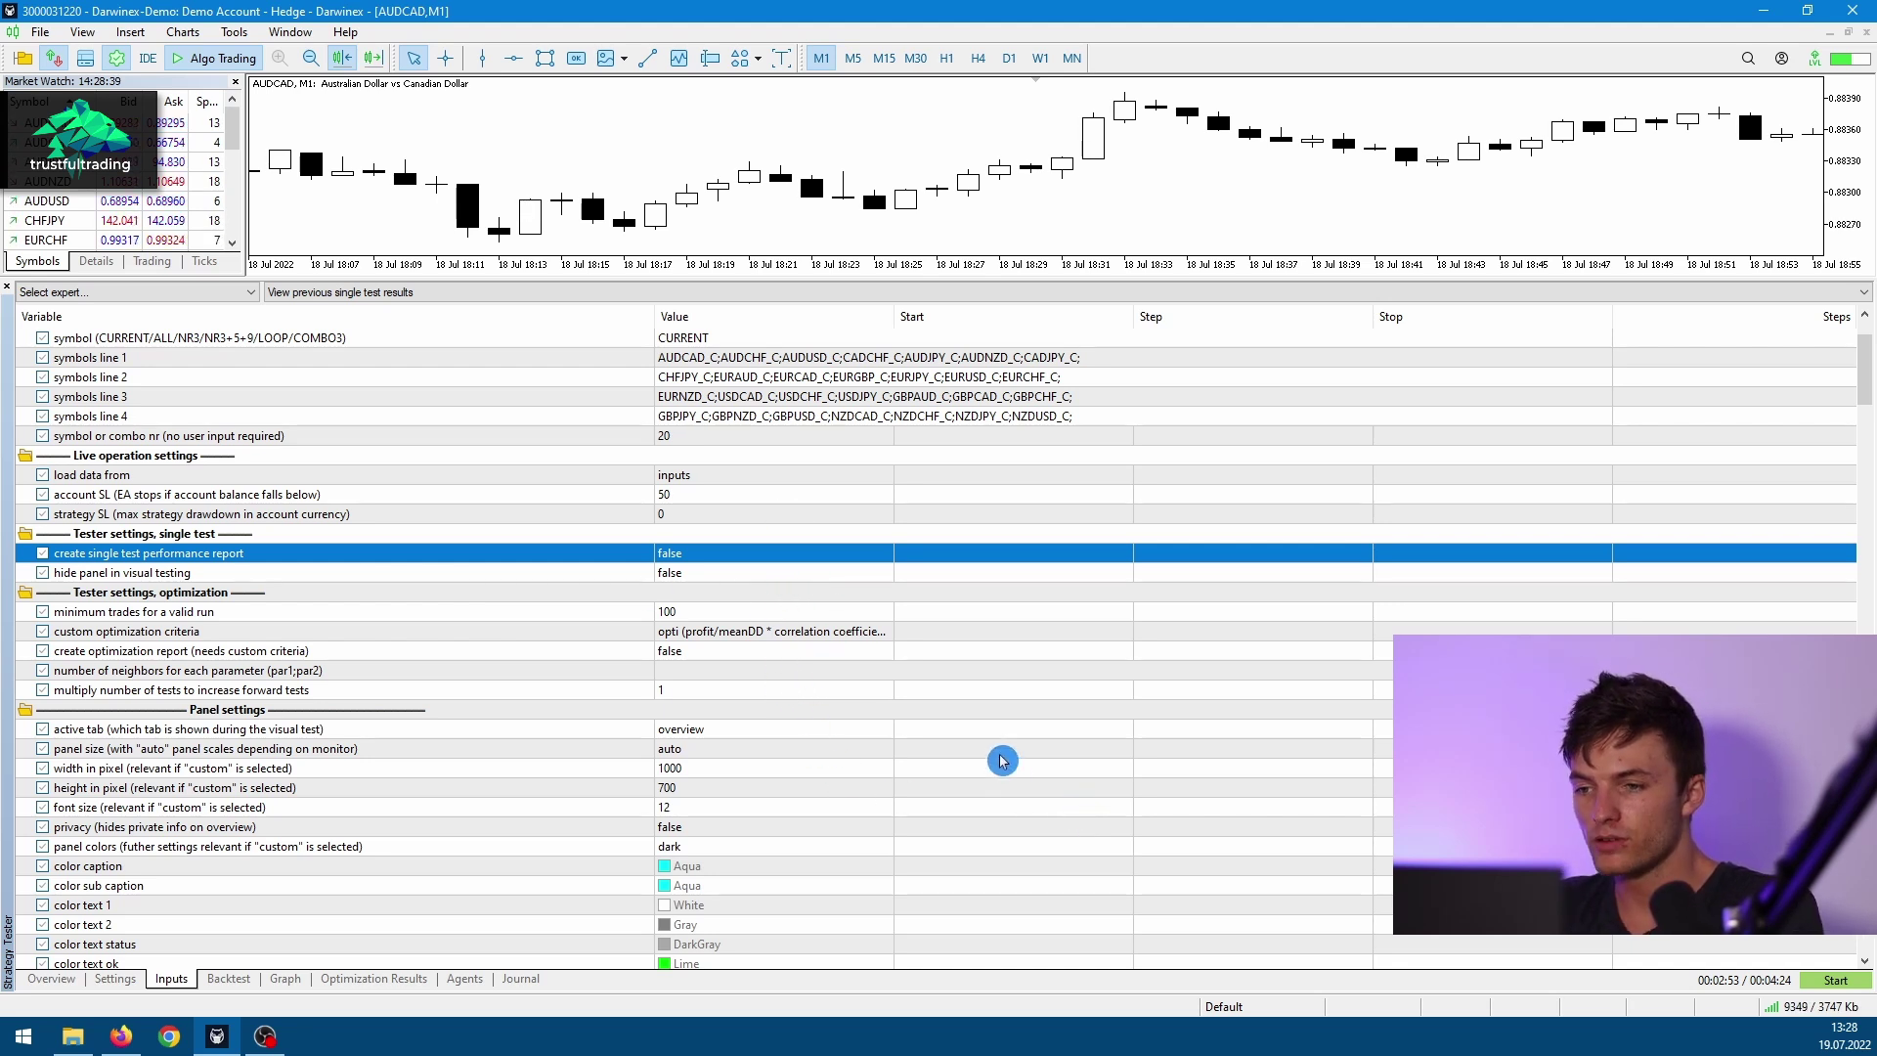
{"action": "left_click", "coordinate": [1836, 982]}
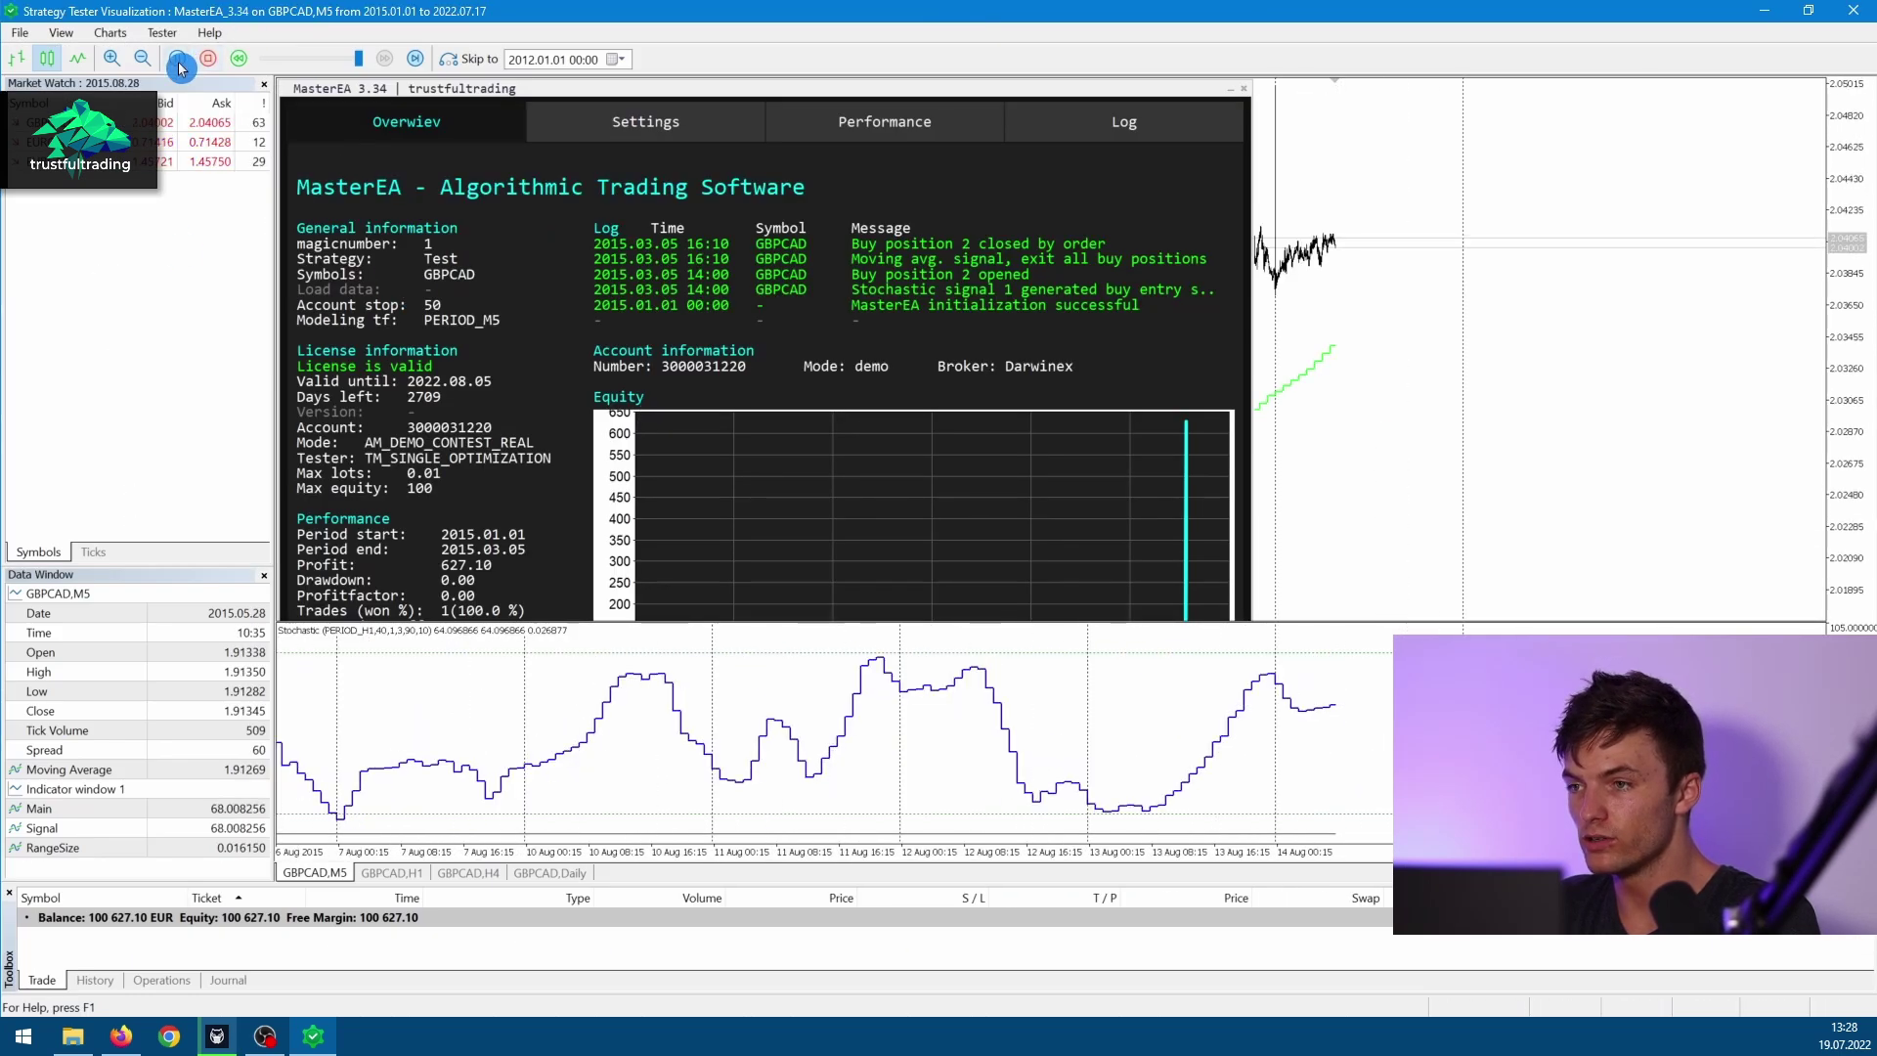
Pause the visual backtest, enlarge the MasterEA information panel, and resume playback
{"action": "left_click", "coordinate": [179, 61]}
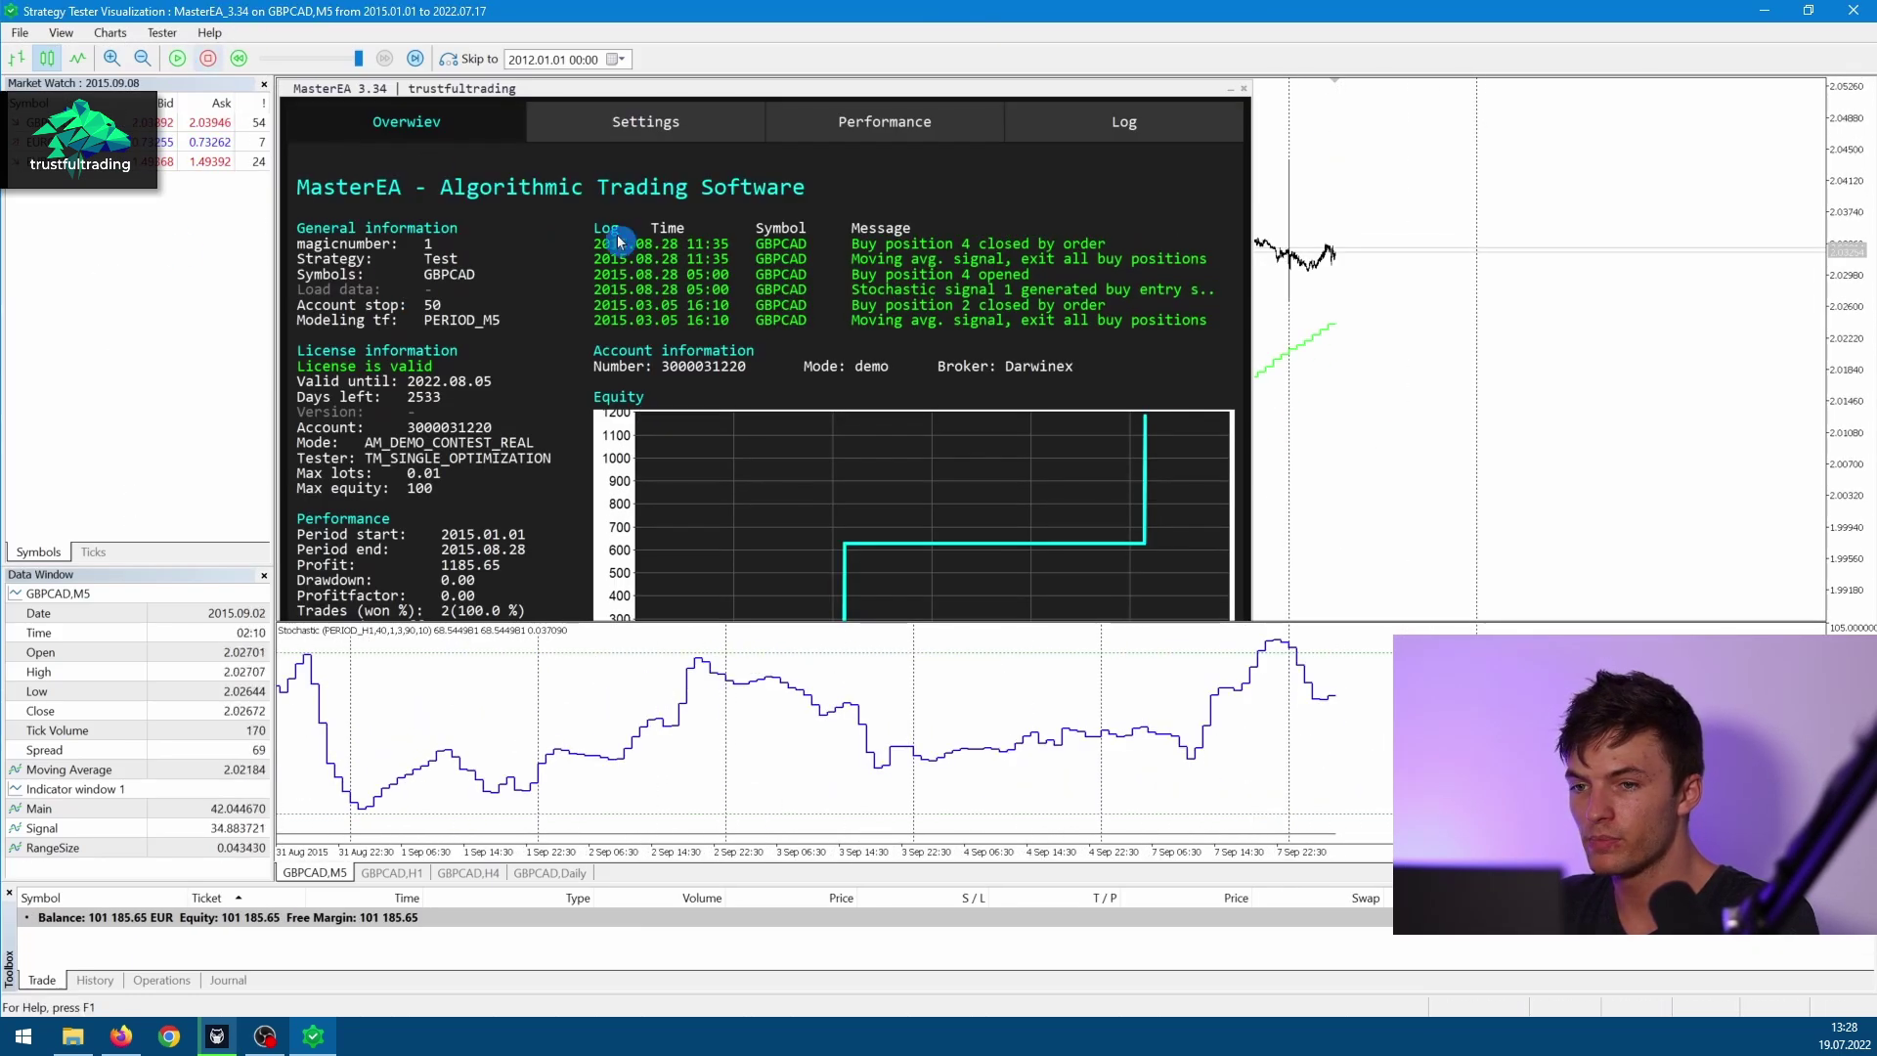
{"action": "left_click_drag", "start_coordinate": [1259, 624], "coordinate": [1261, 761]}
{"action": "left_click", "coordinate": [200, 62]}
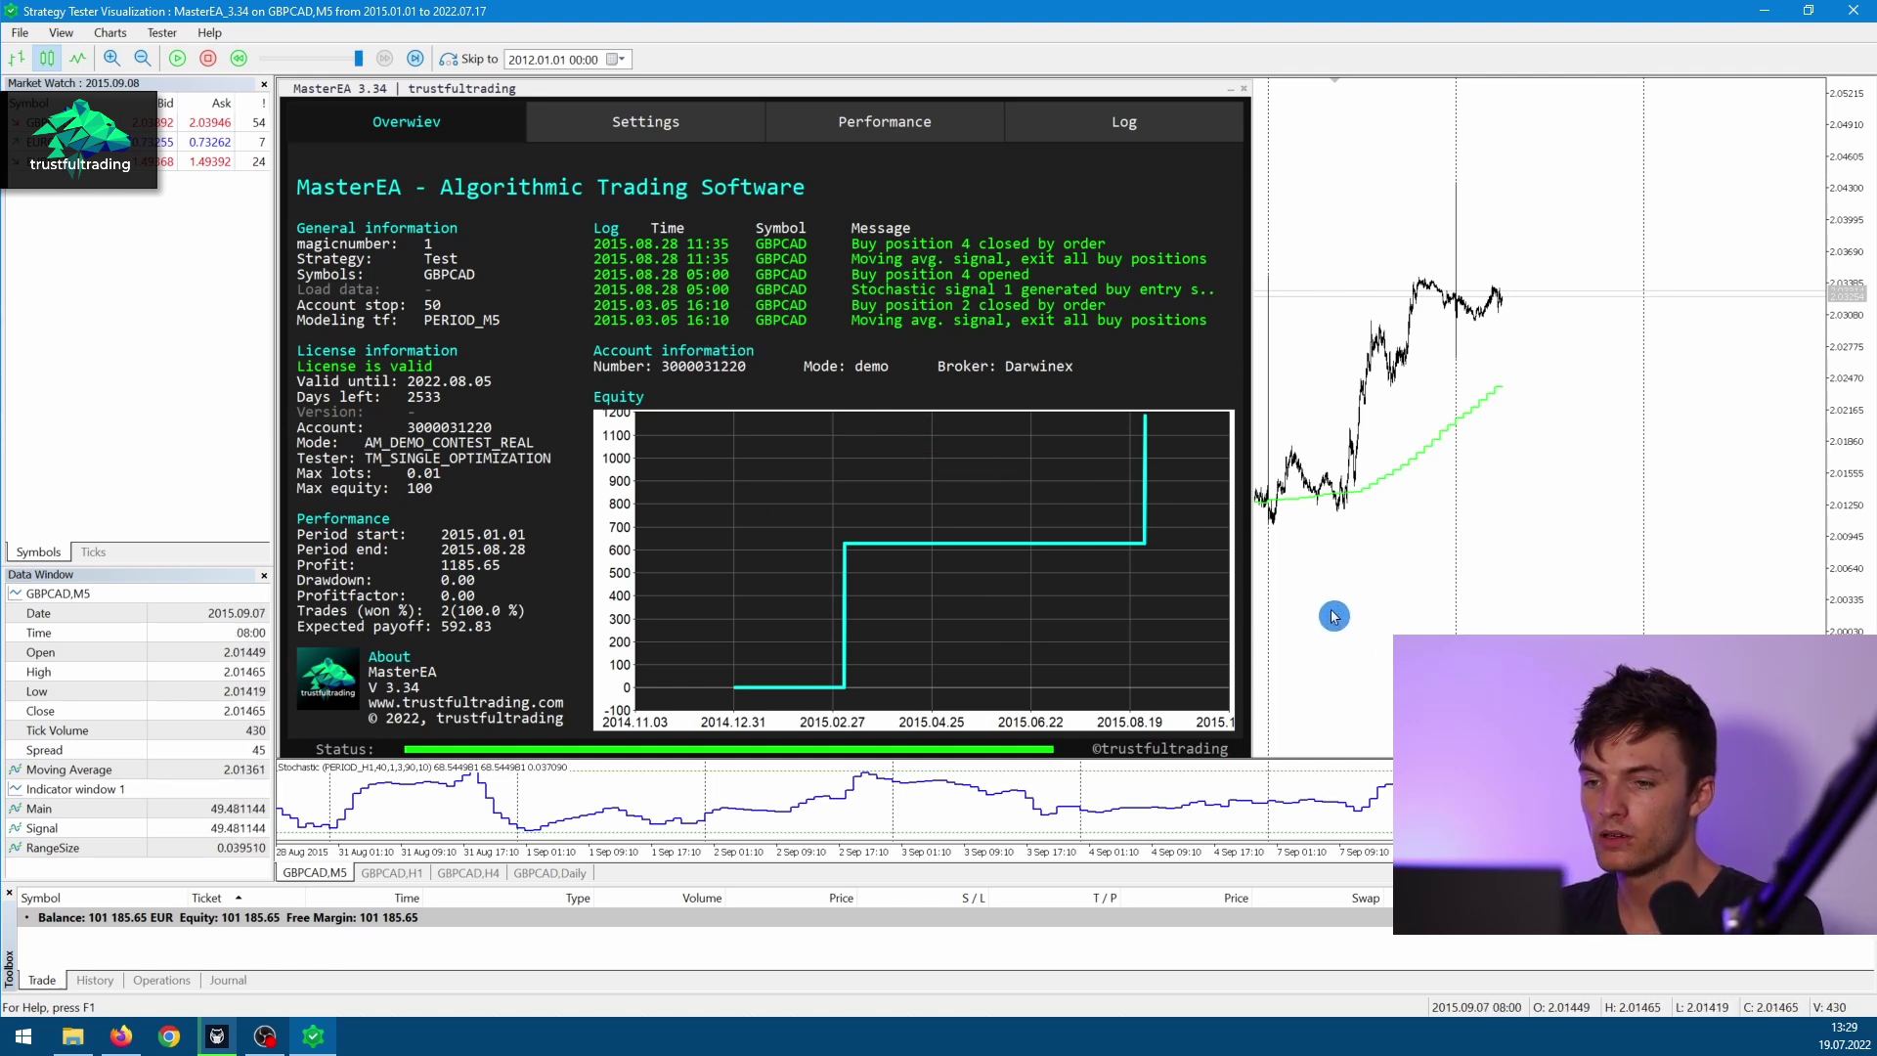
{"action": "left_click", "coordinate": [180, 63]}
Run the backtest into April 2016, pause it, and select the open GBPCAD buy trade
{"action": "left_click", "coordinate": [1475, 199]}
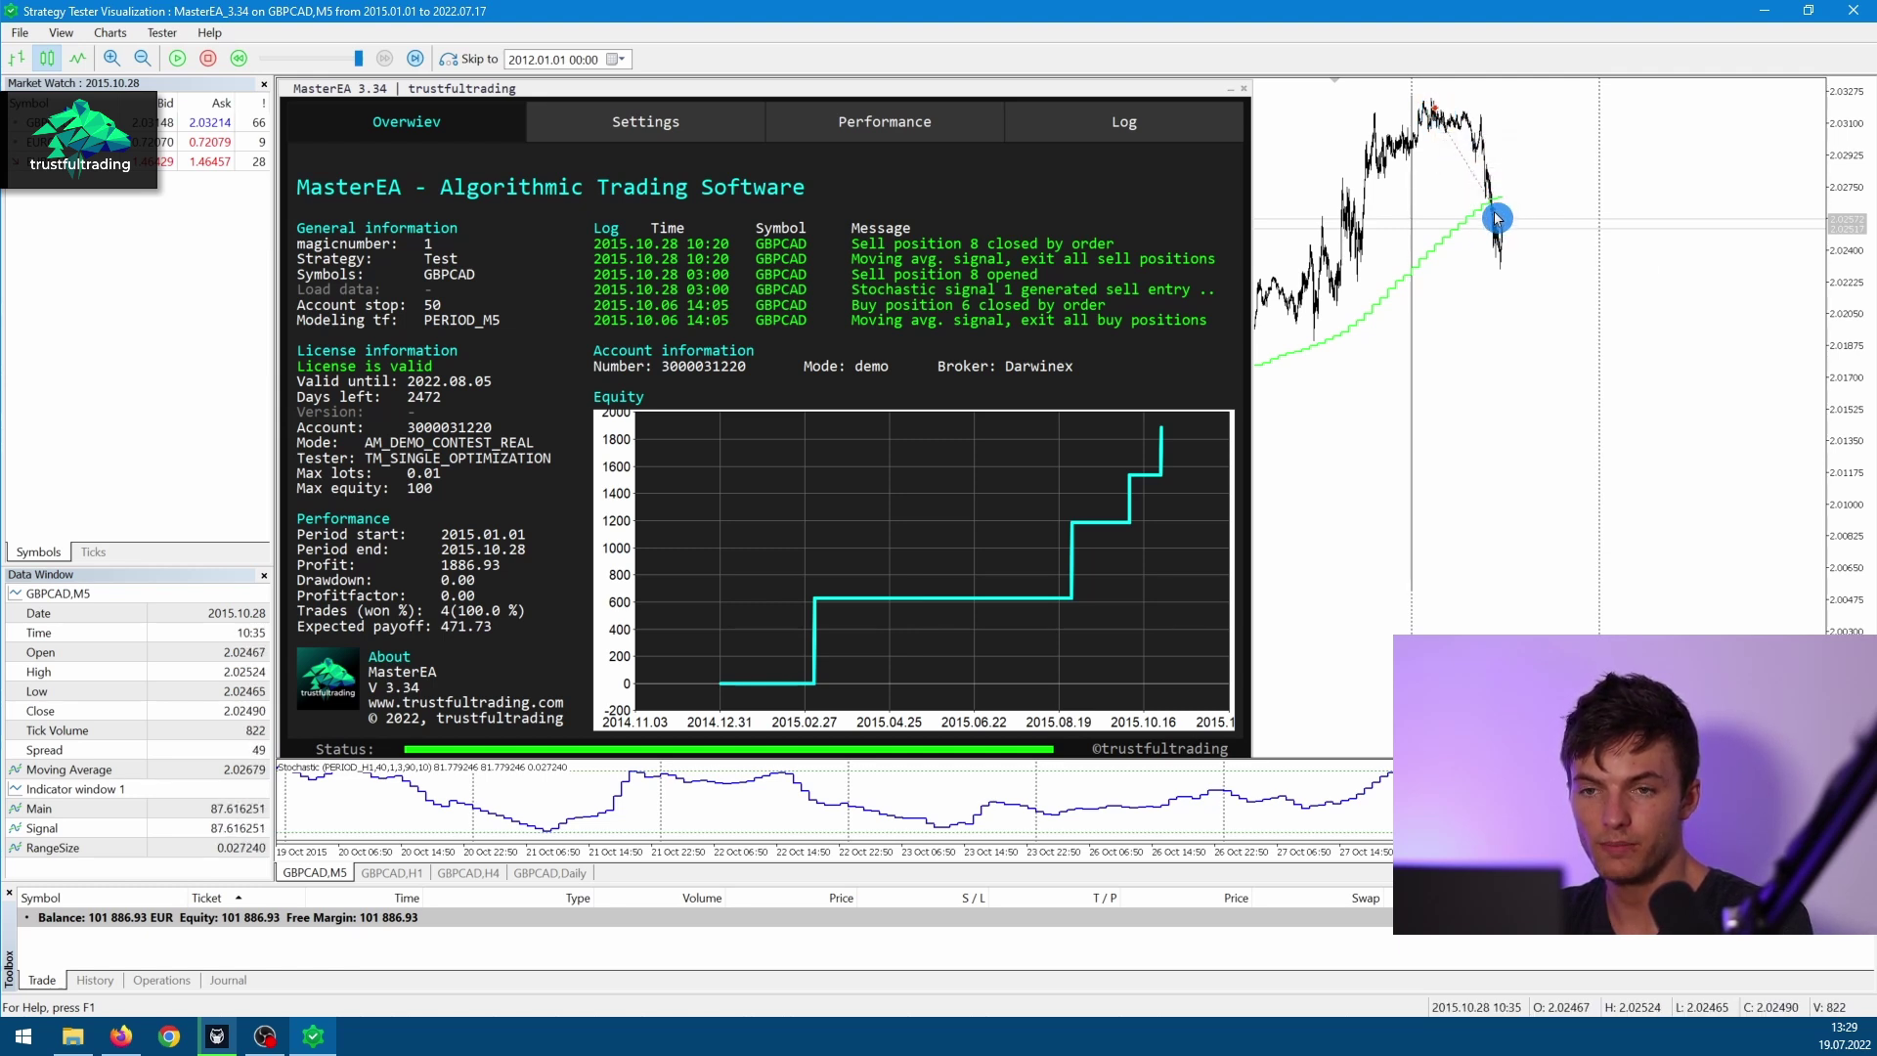
{"action": "mouse_move", "coordinate": [1496, 217]}
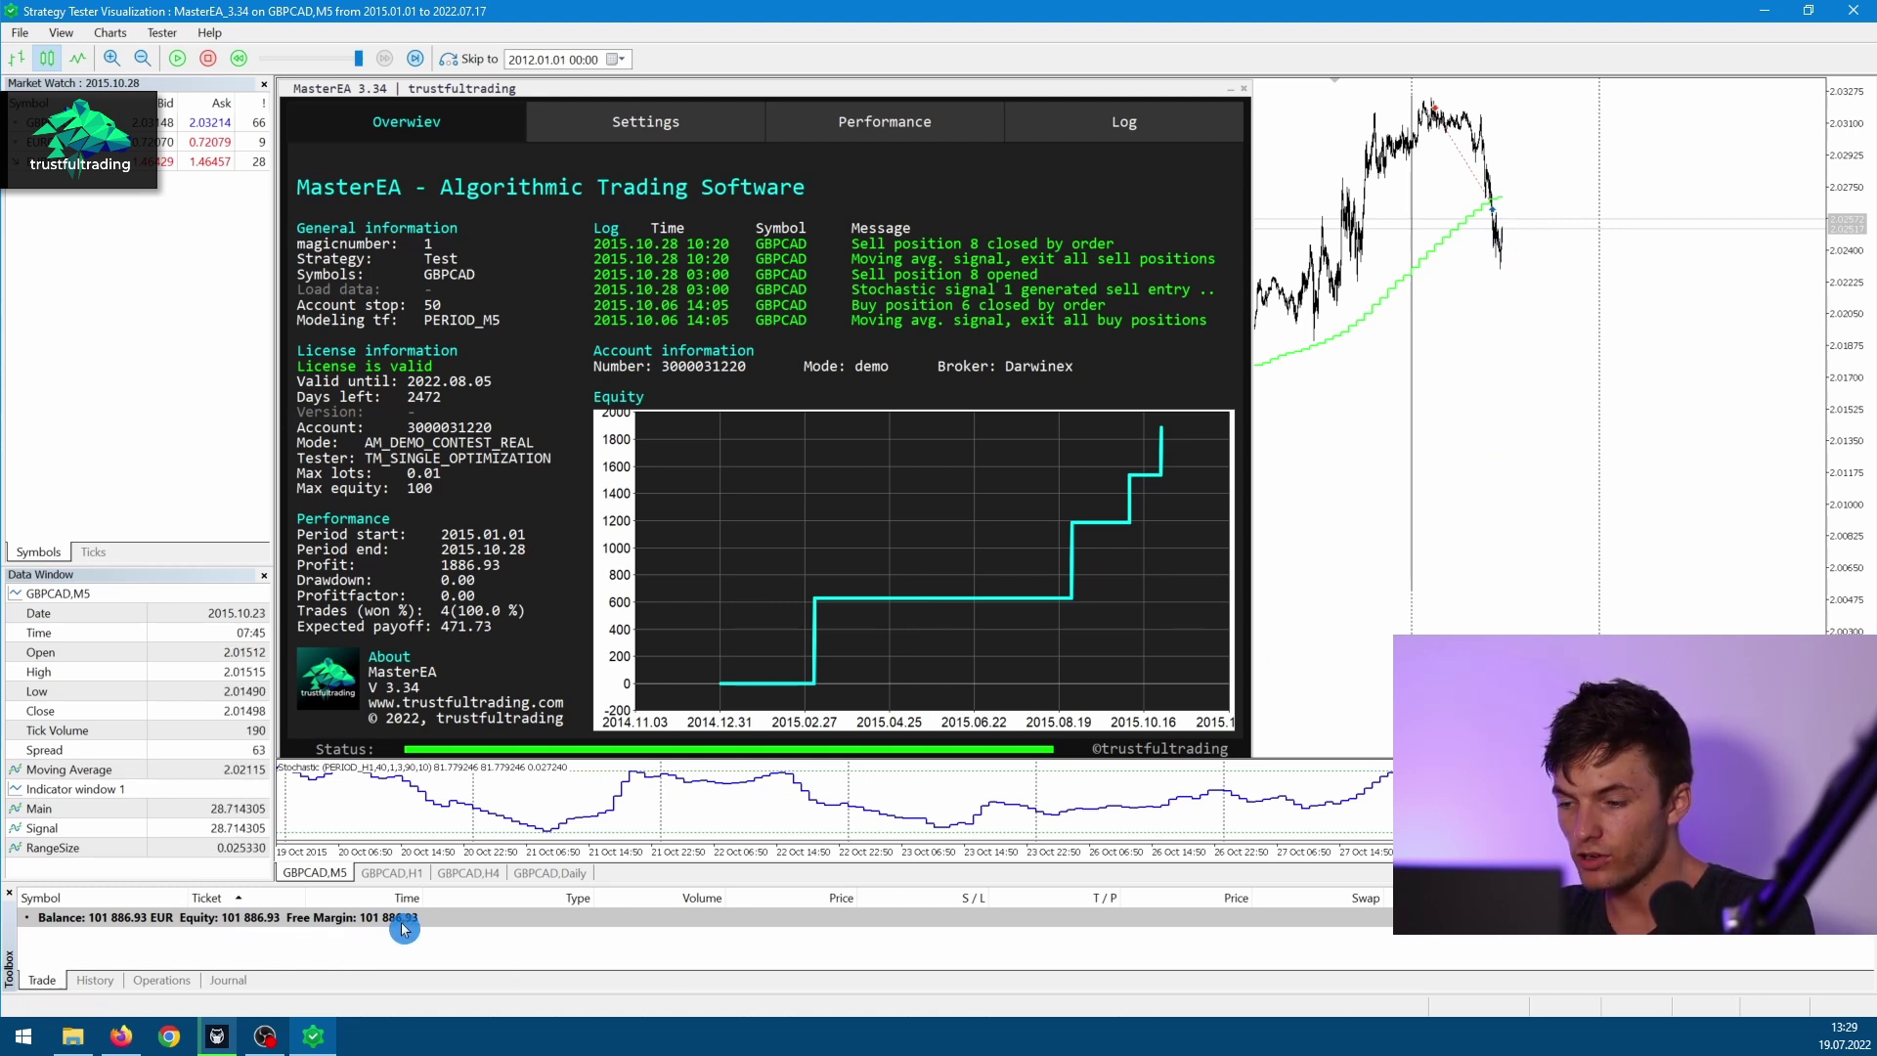
{"action": "left_click", "coordinate": [182, 61]}
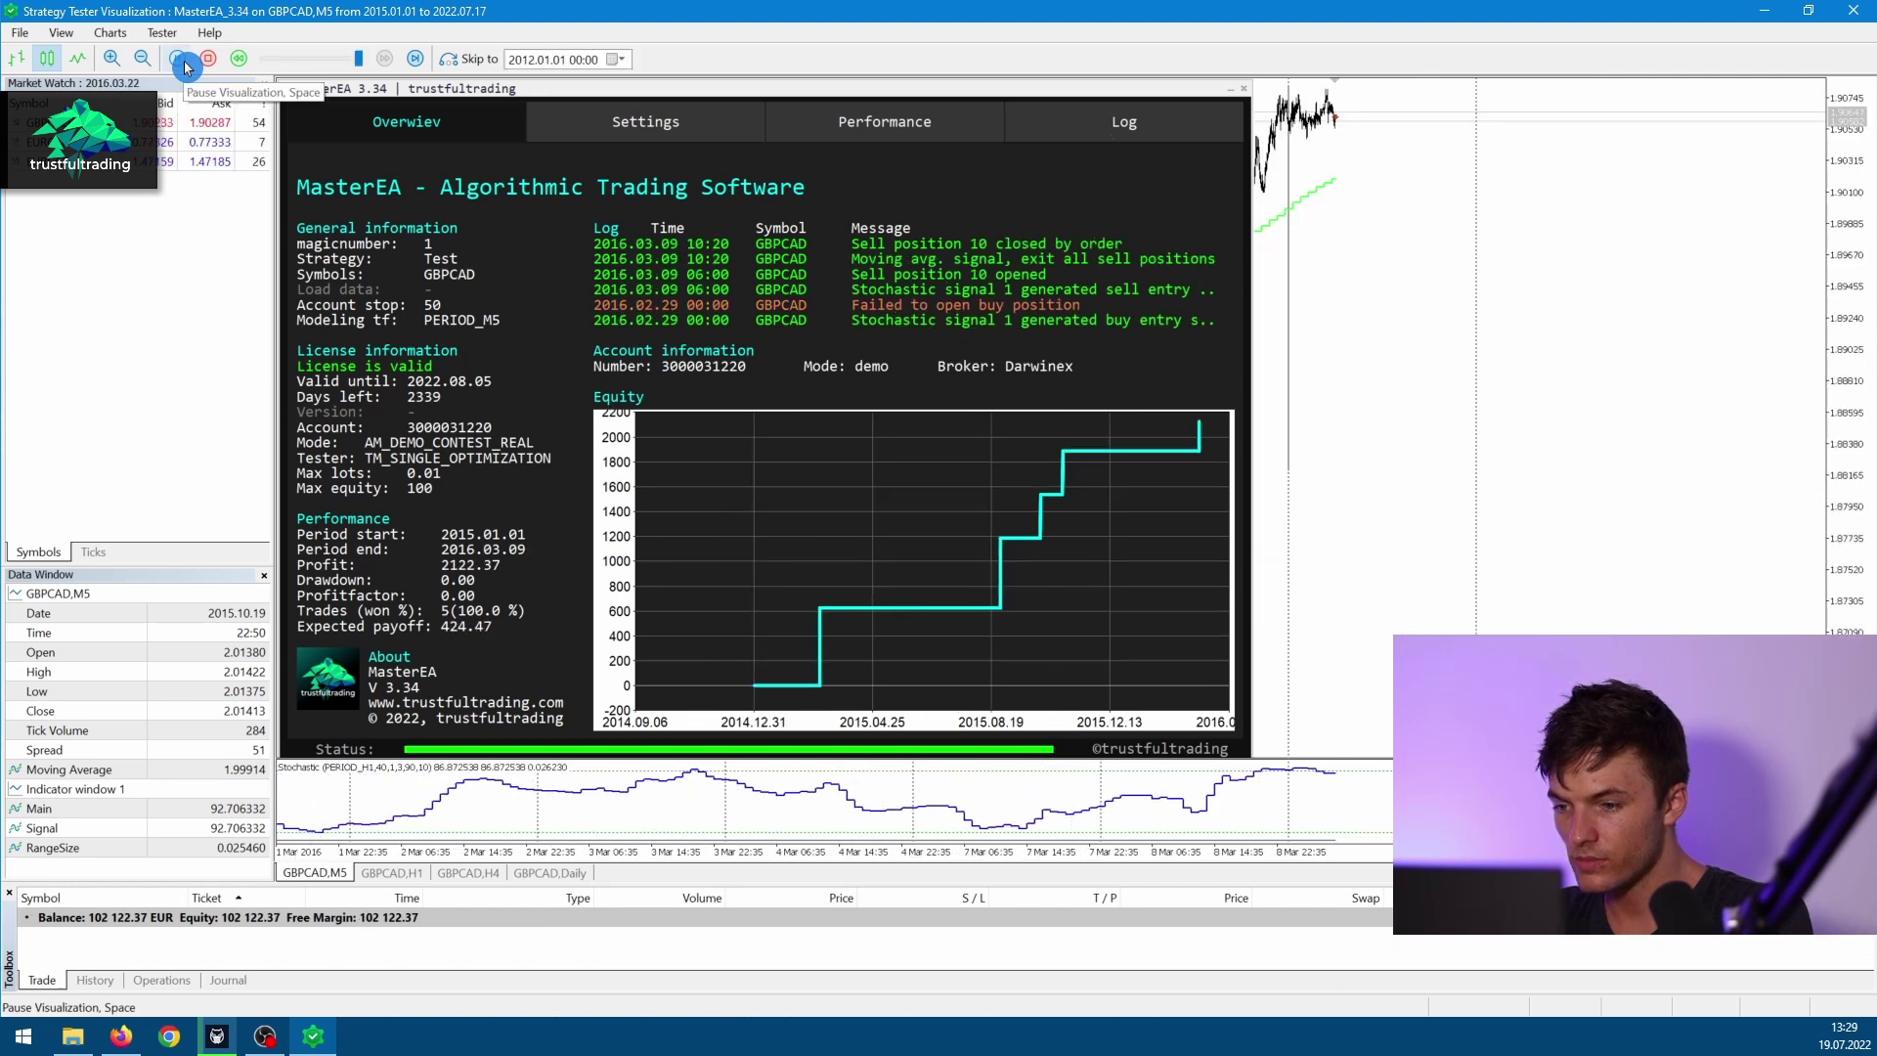
{"action": "left_click", "coordinate": [186, 65]}
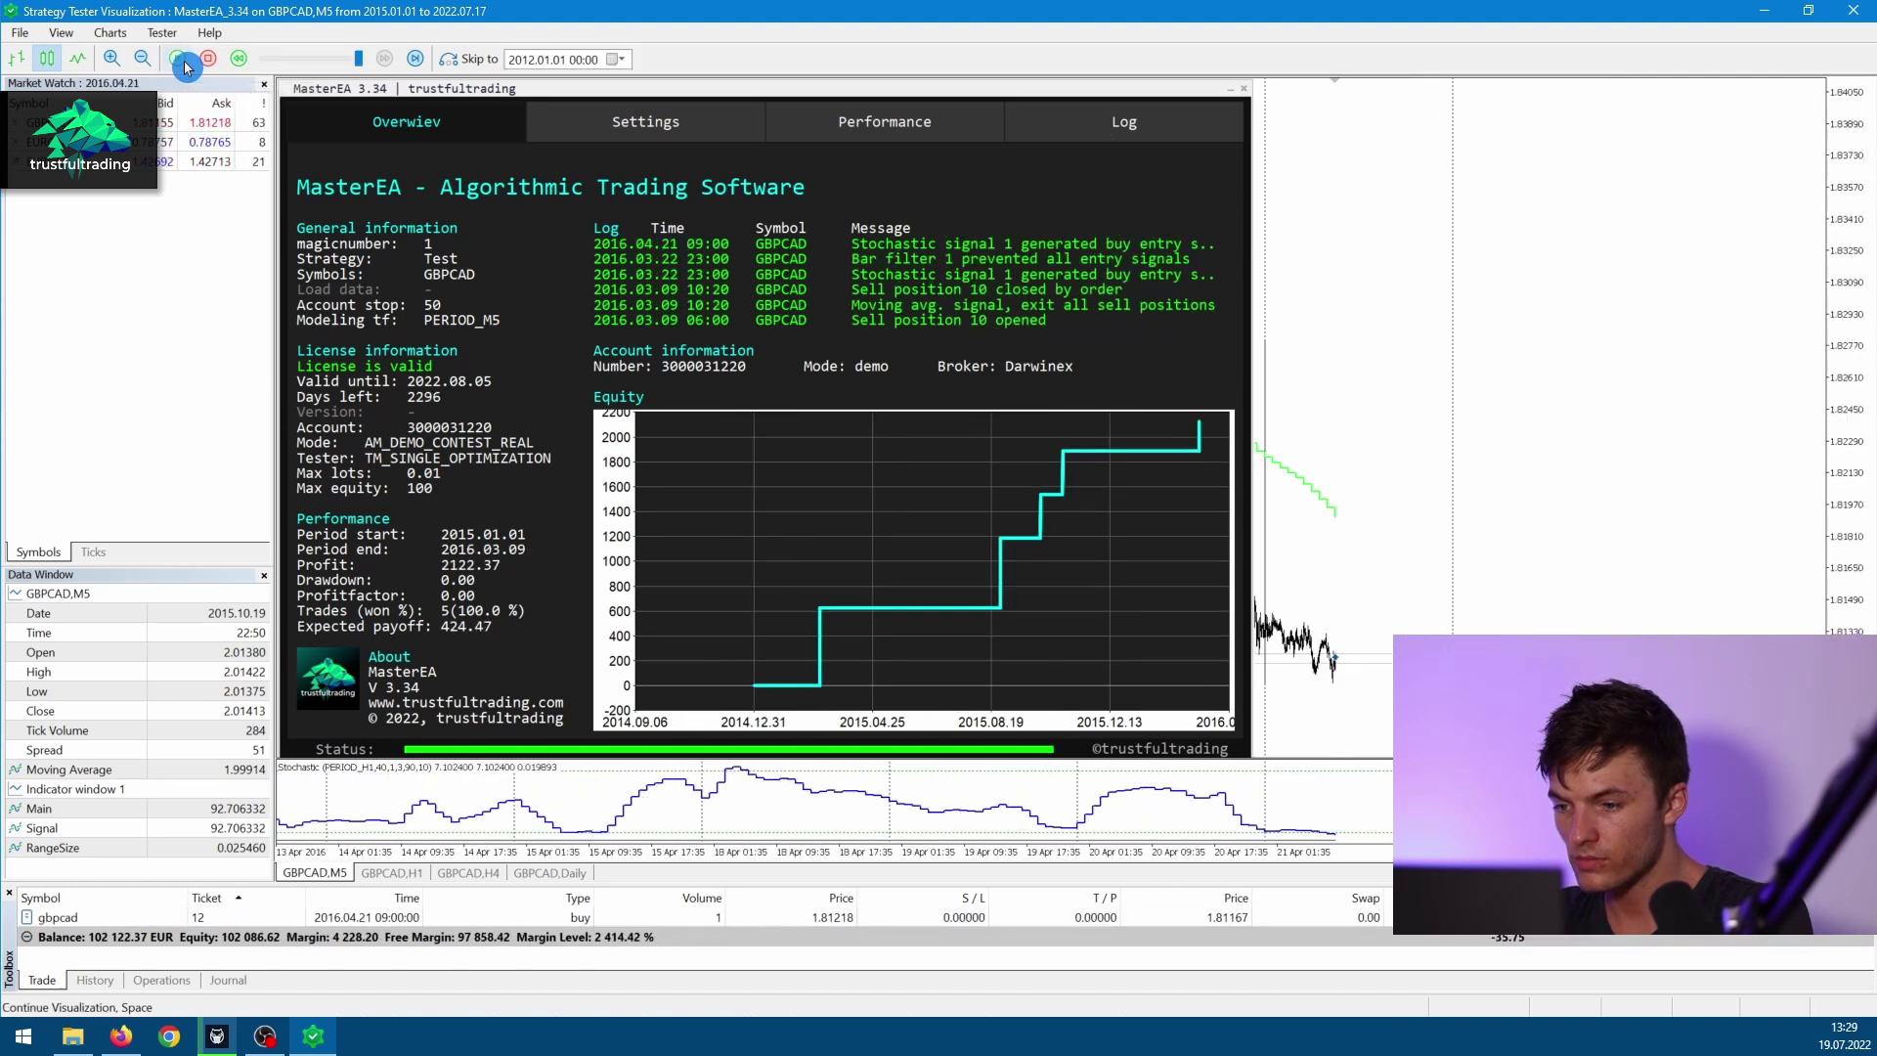
{"action": "left_click", "coordinate": [552, 924]}
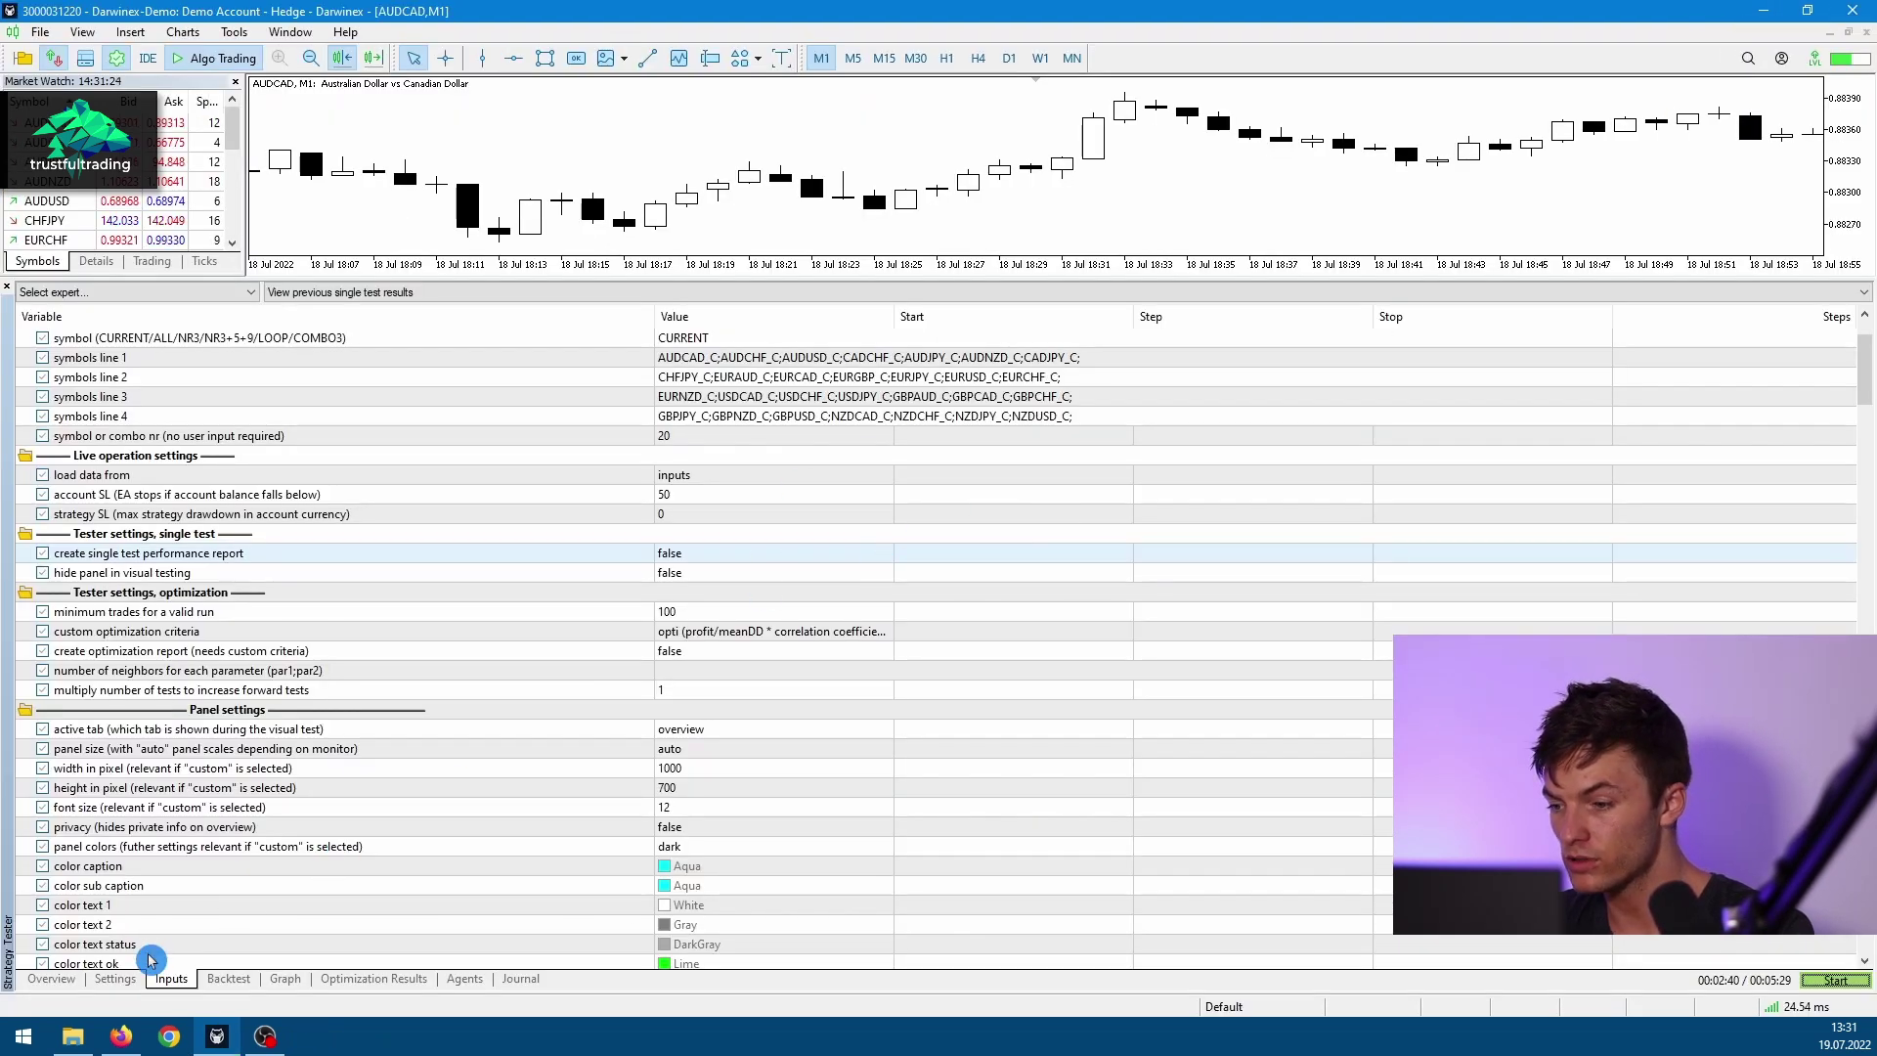
Run the 2015–2022 backtest with visual mode off and view the balance and equity graph
{"action": "left_click", "coordinate": [129, 984]}
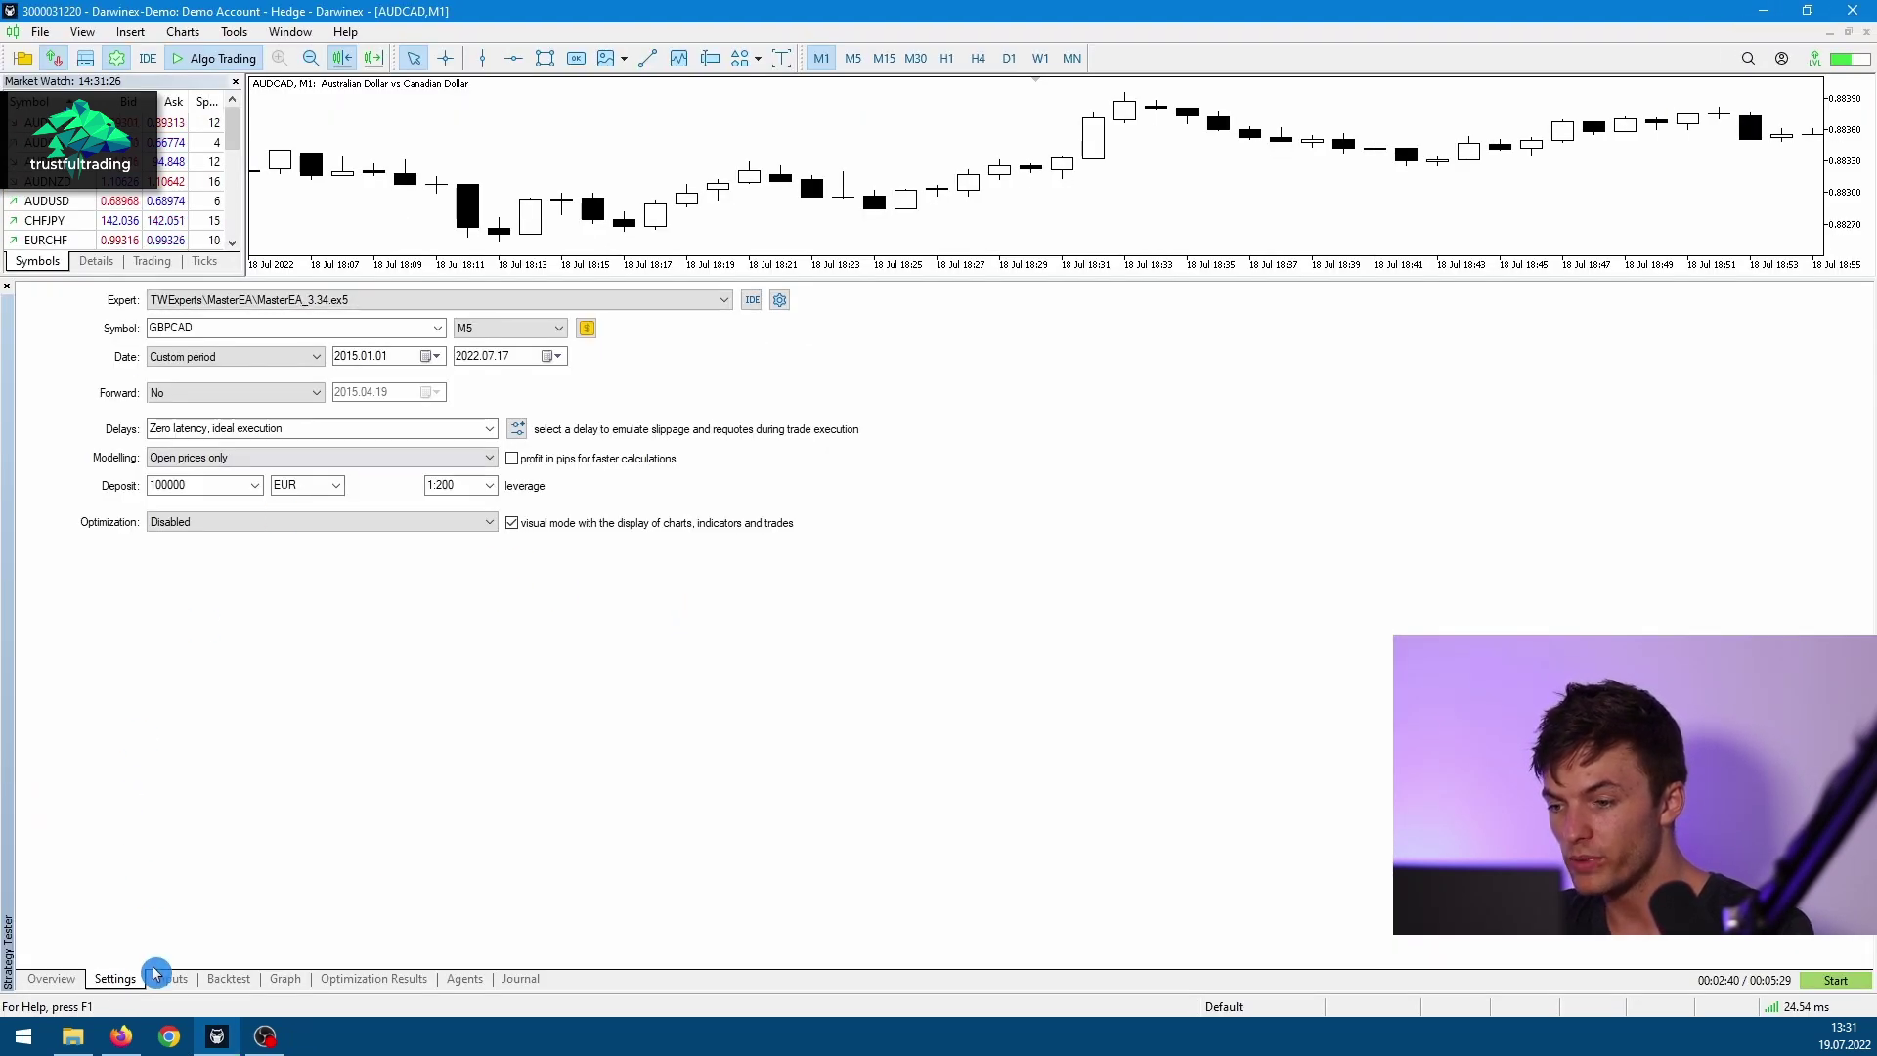
{"action": "left_click", "coordinate": [513, 524]}
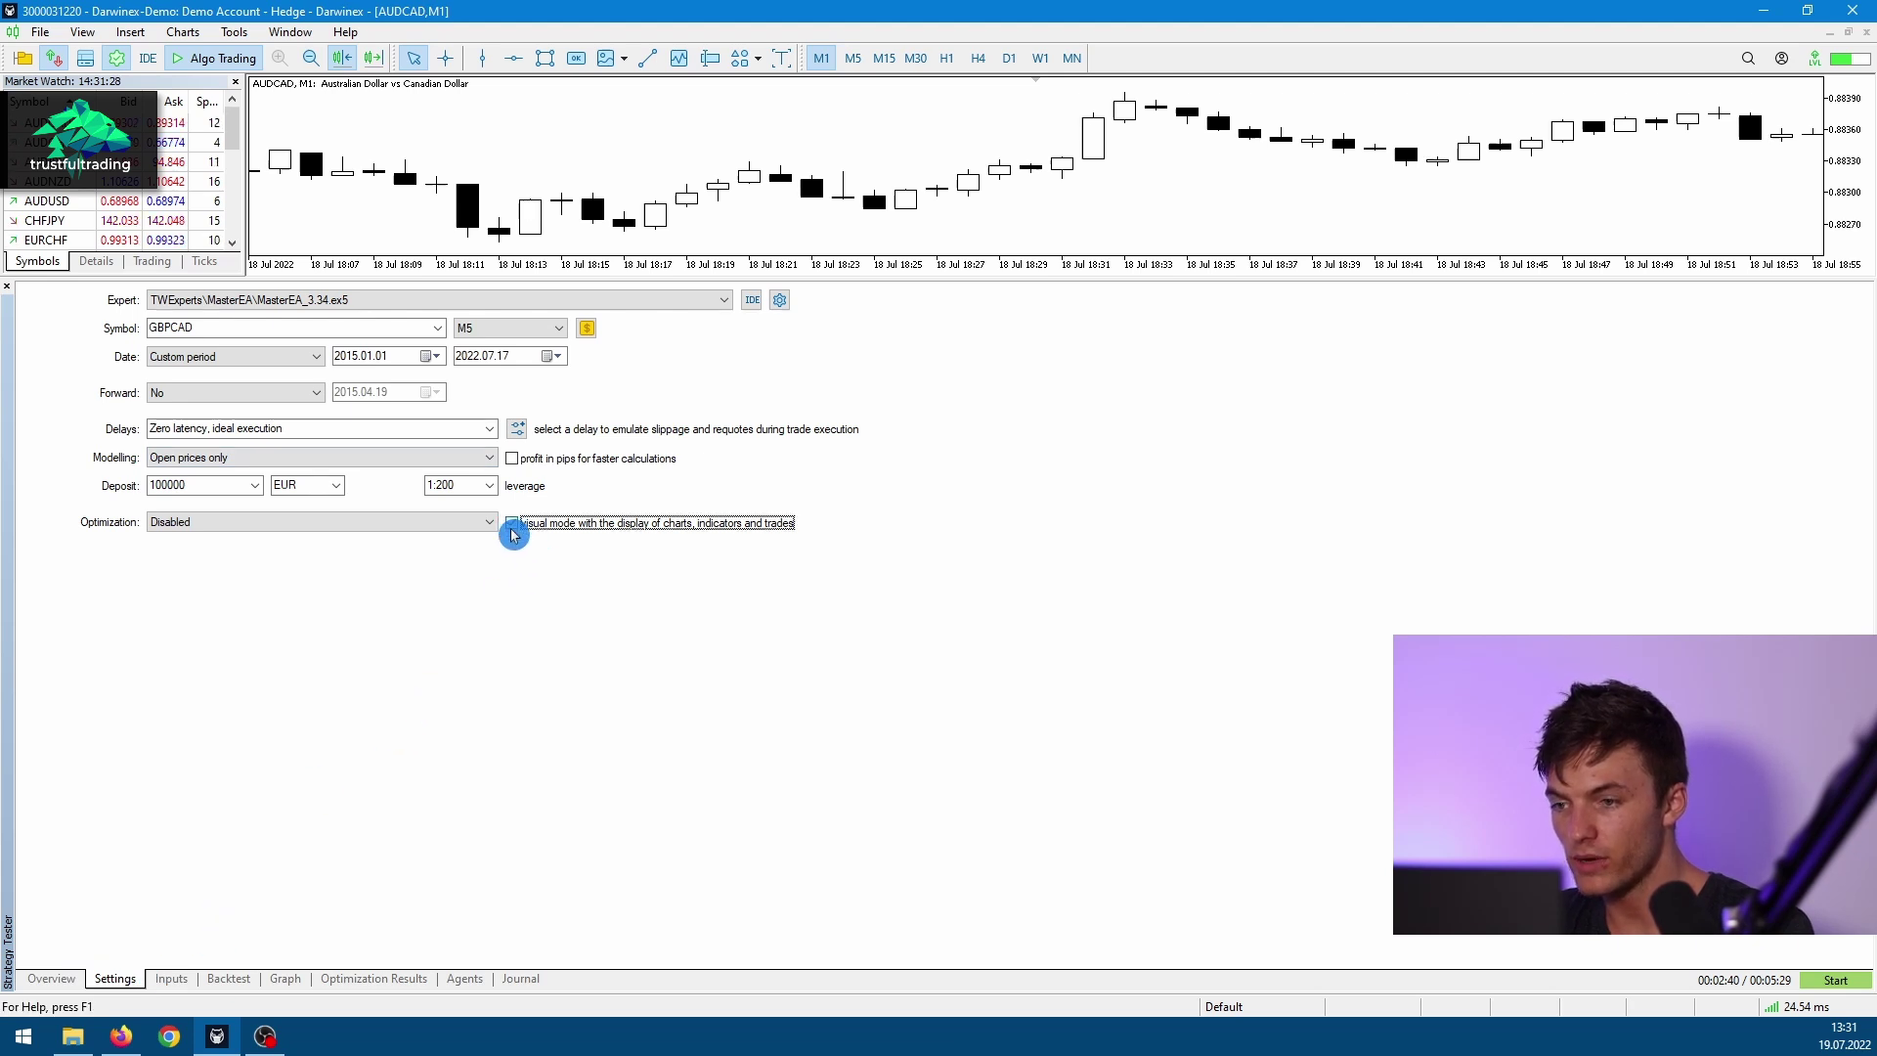
{"action": "left_click", "coordinate": [1838, 982]}
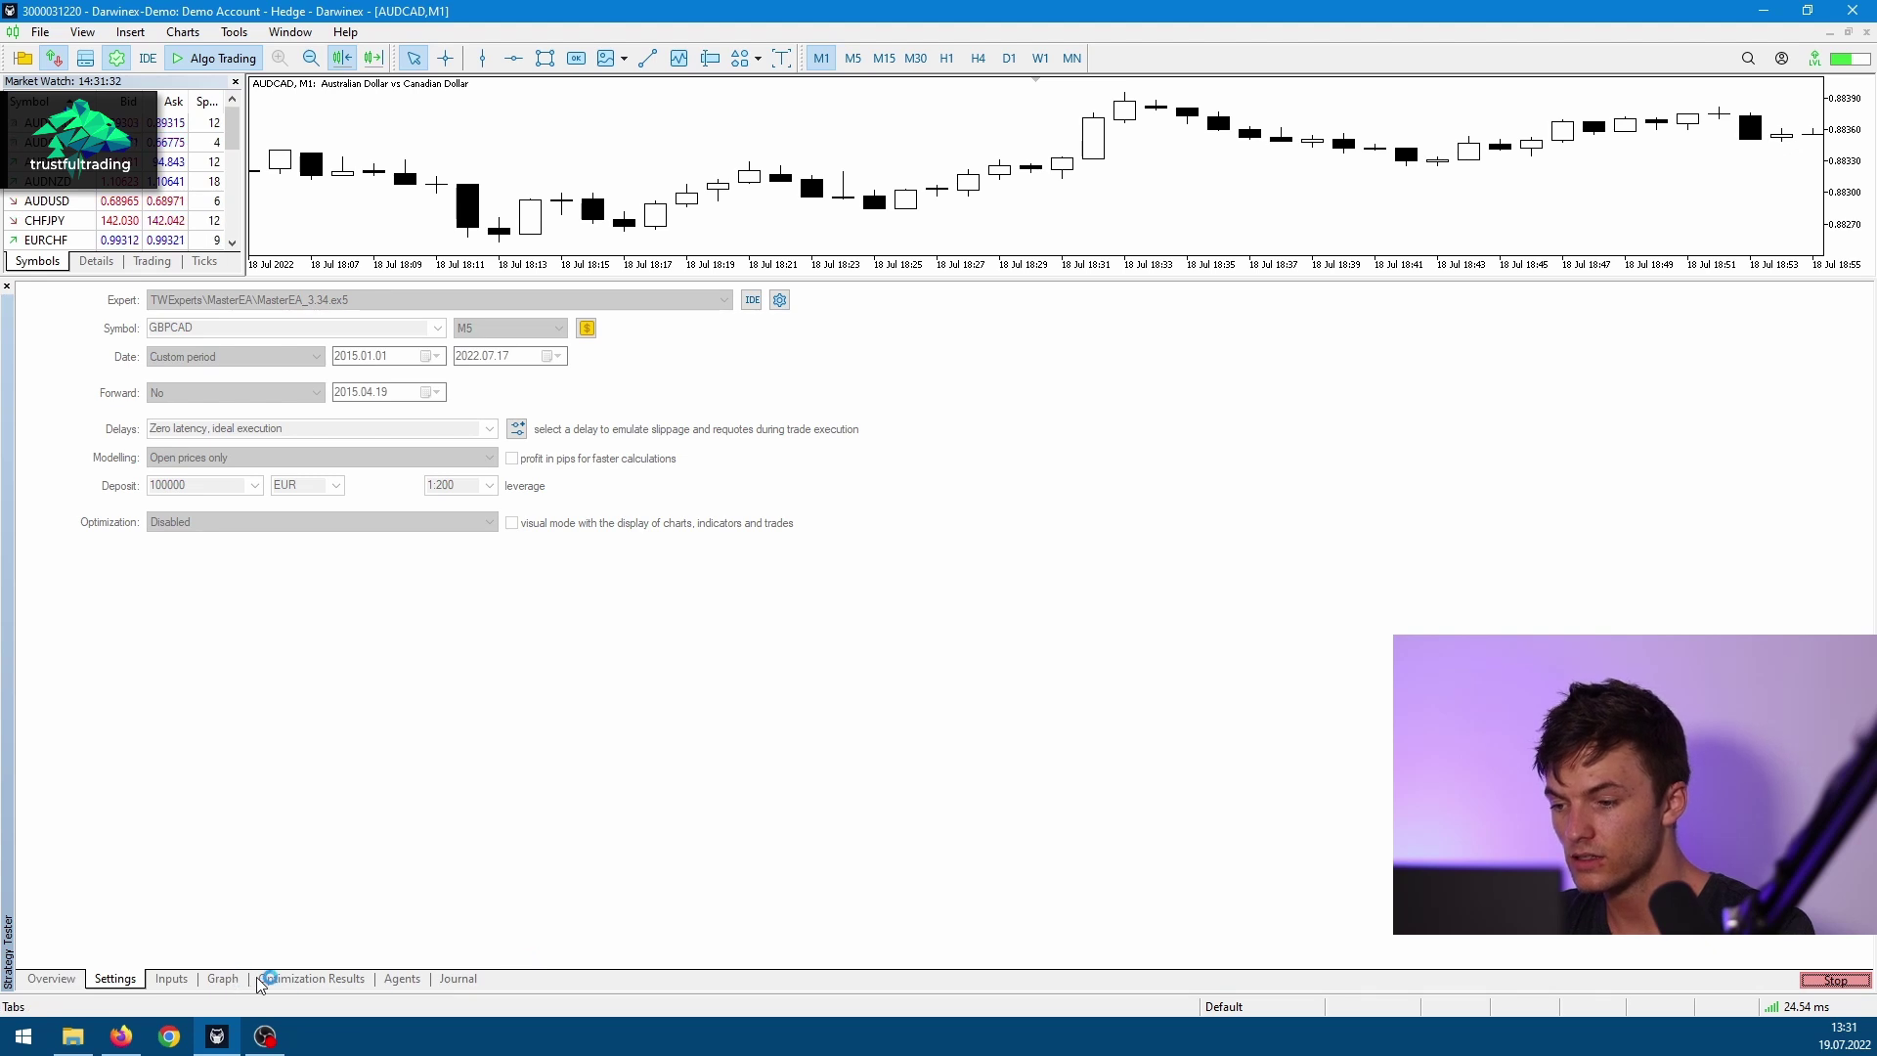
{"action": "left_click", "coordinate": [225, 978]}
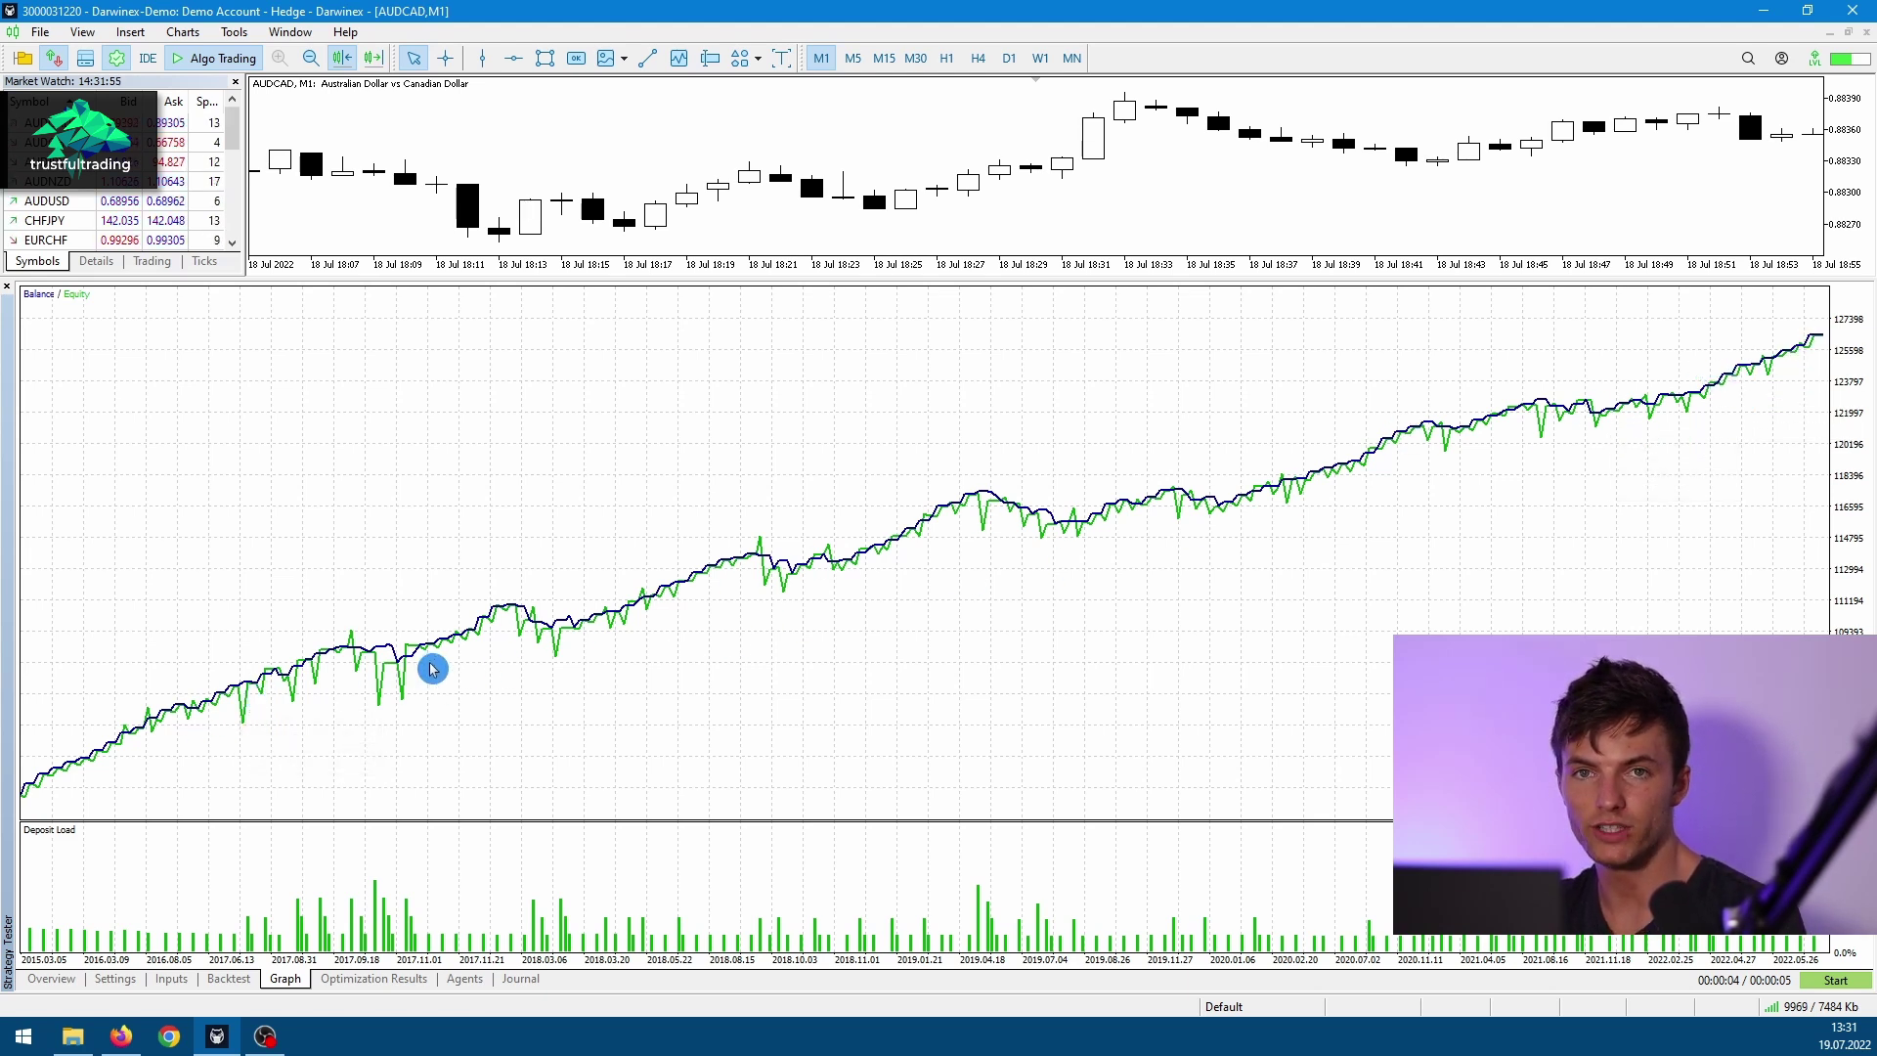
Show the Backtest report: 26 487.16 net profit, 165 trades, profit factor 3.29, 3.98% drawdown
{"action": "left_click", "coordinate": [229, 979]}
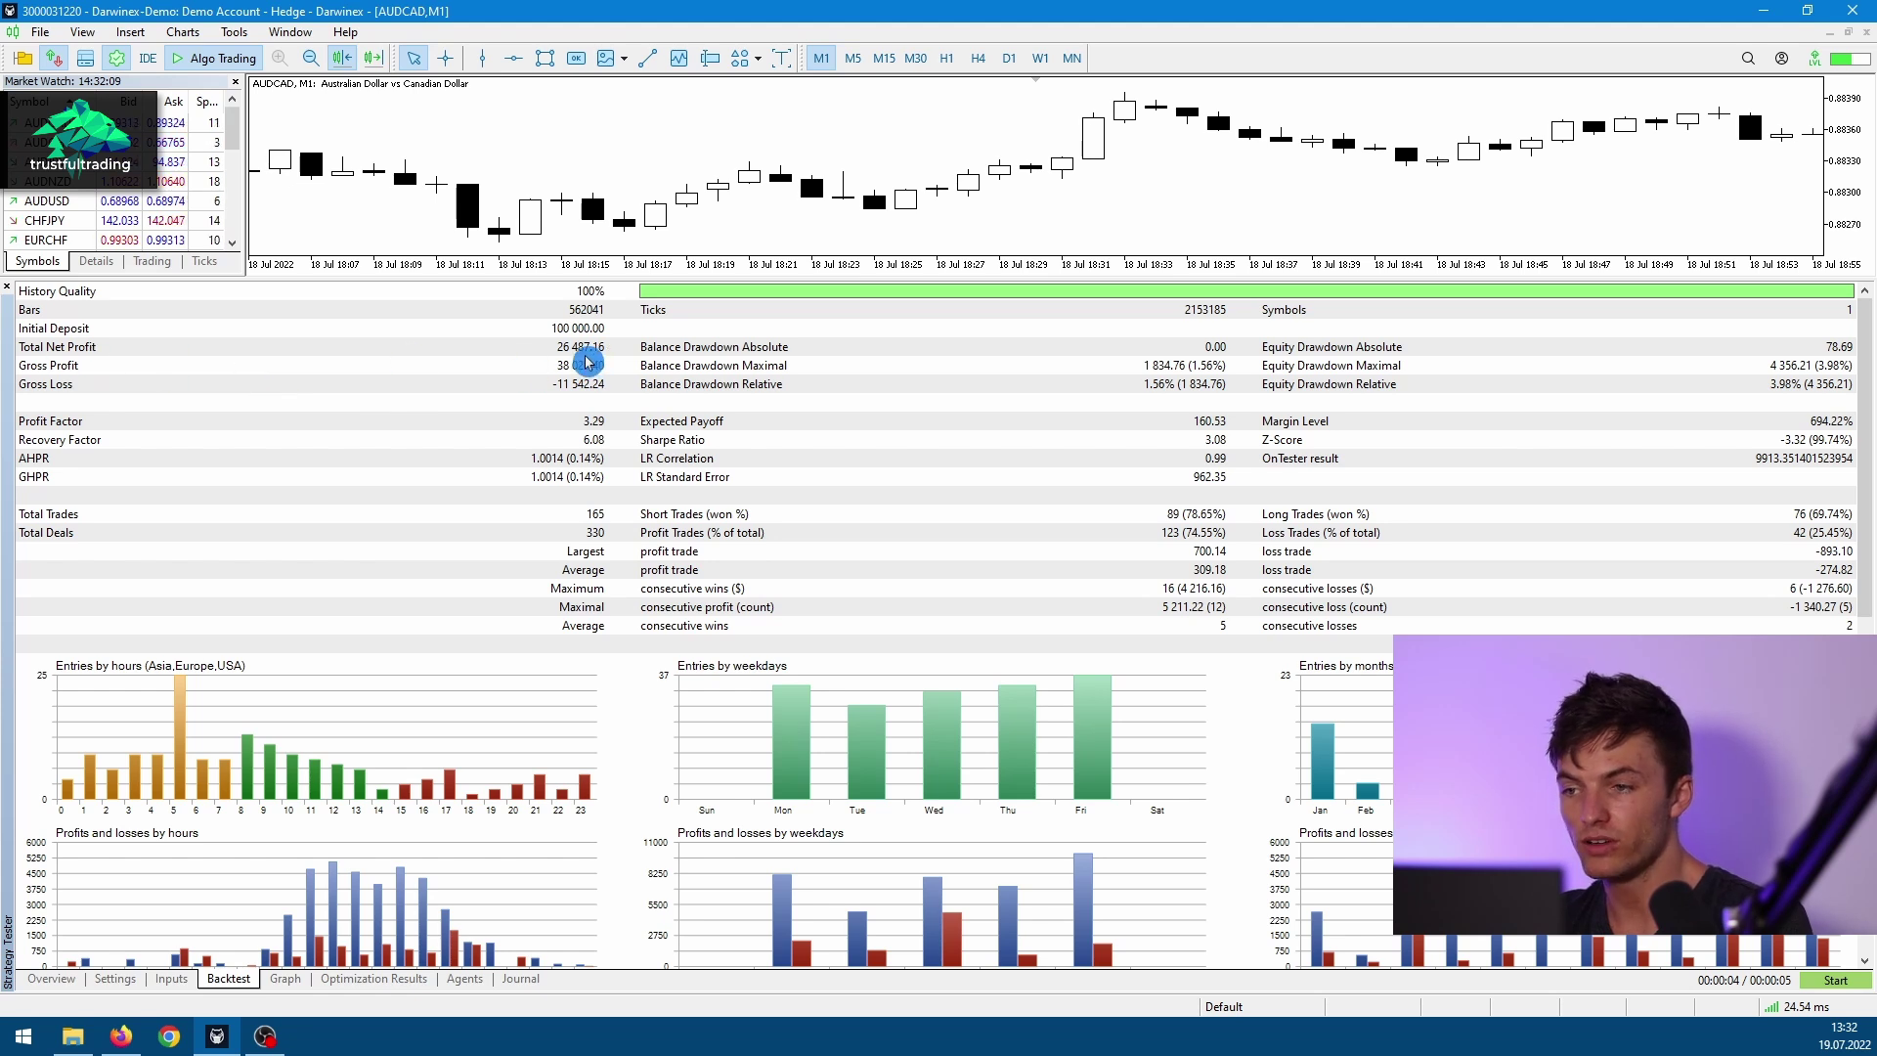
Scroll through the rest of the report, then view the balance curve with its deposit load histogram
{"action": "scroll", "coordinate": [612, 611], "scroll_direction": "down", "scroll_amount": 2}
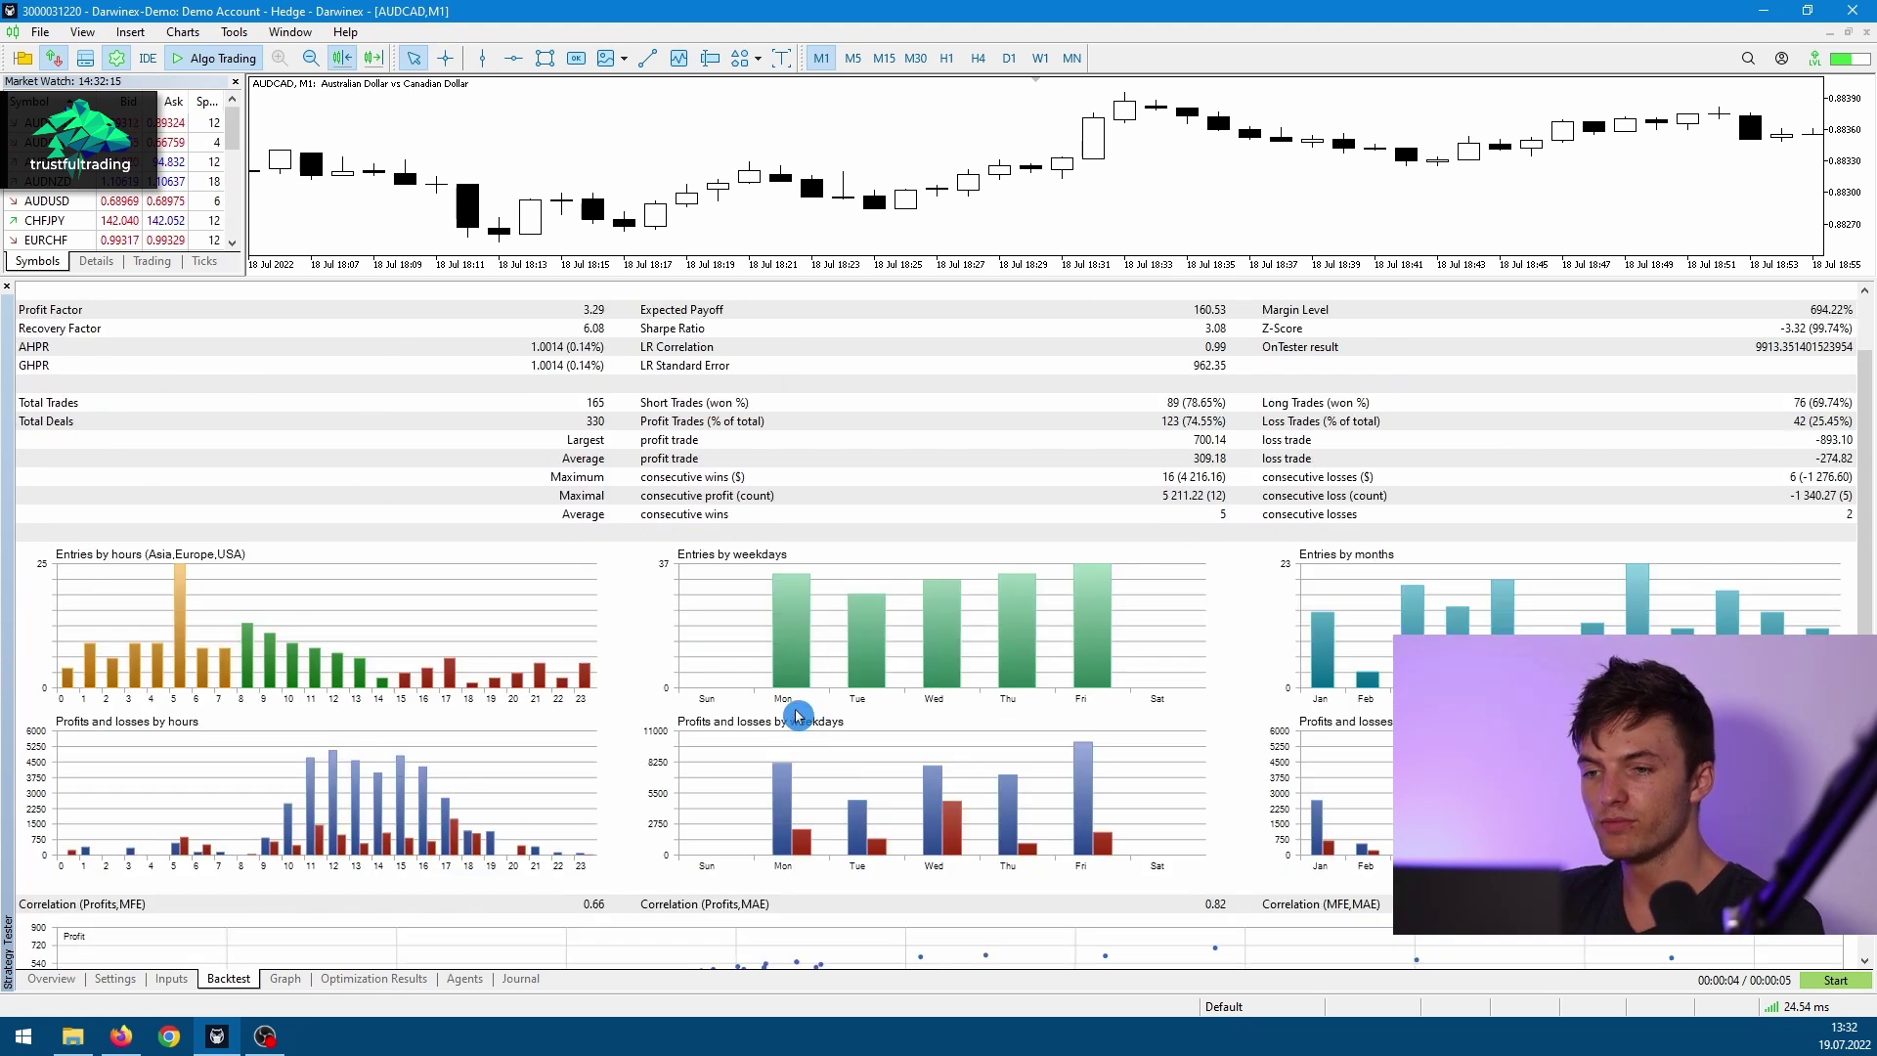
{"action": "left_click", "coordinate": [284, 979]}
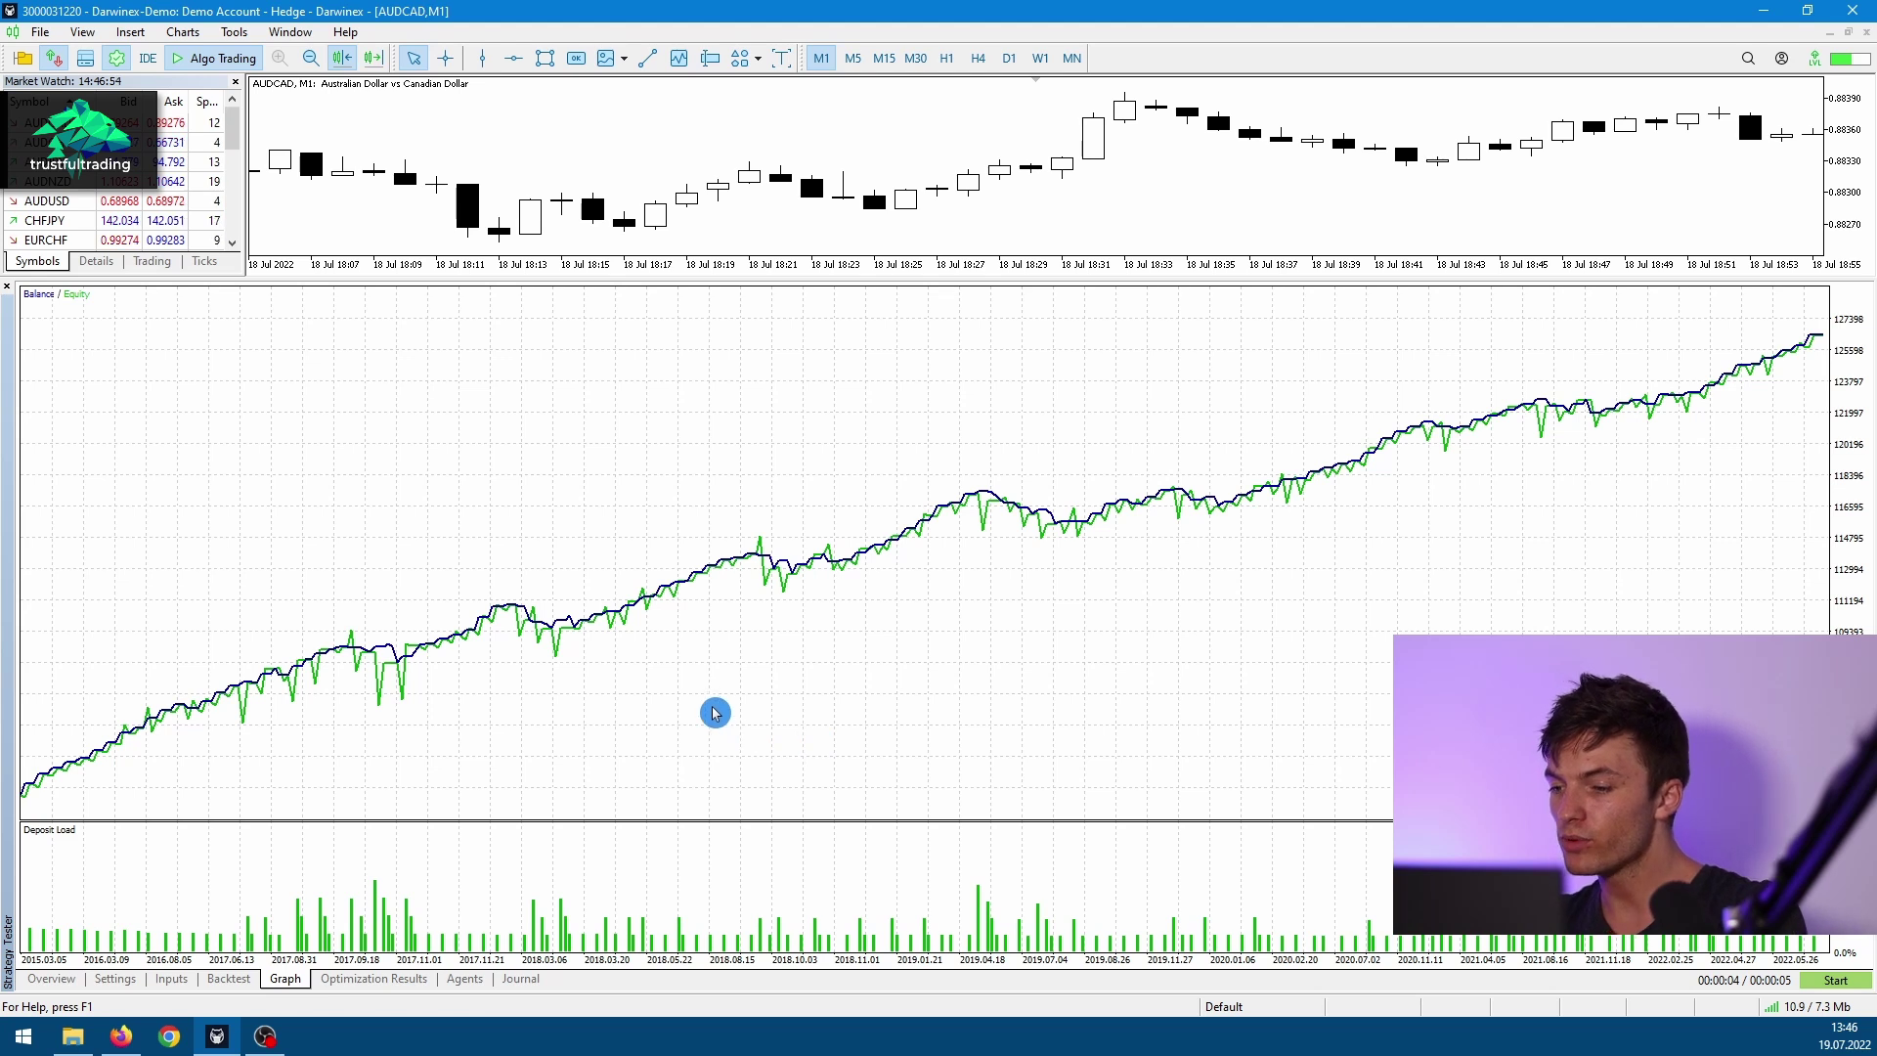
Check the settings, optimization results and backtest report, ending on the equity graph near 127396
{"action": "left_click", "coordinate": [115, 978]}
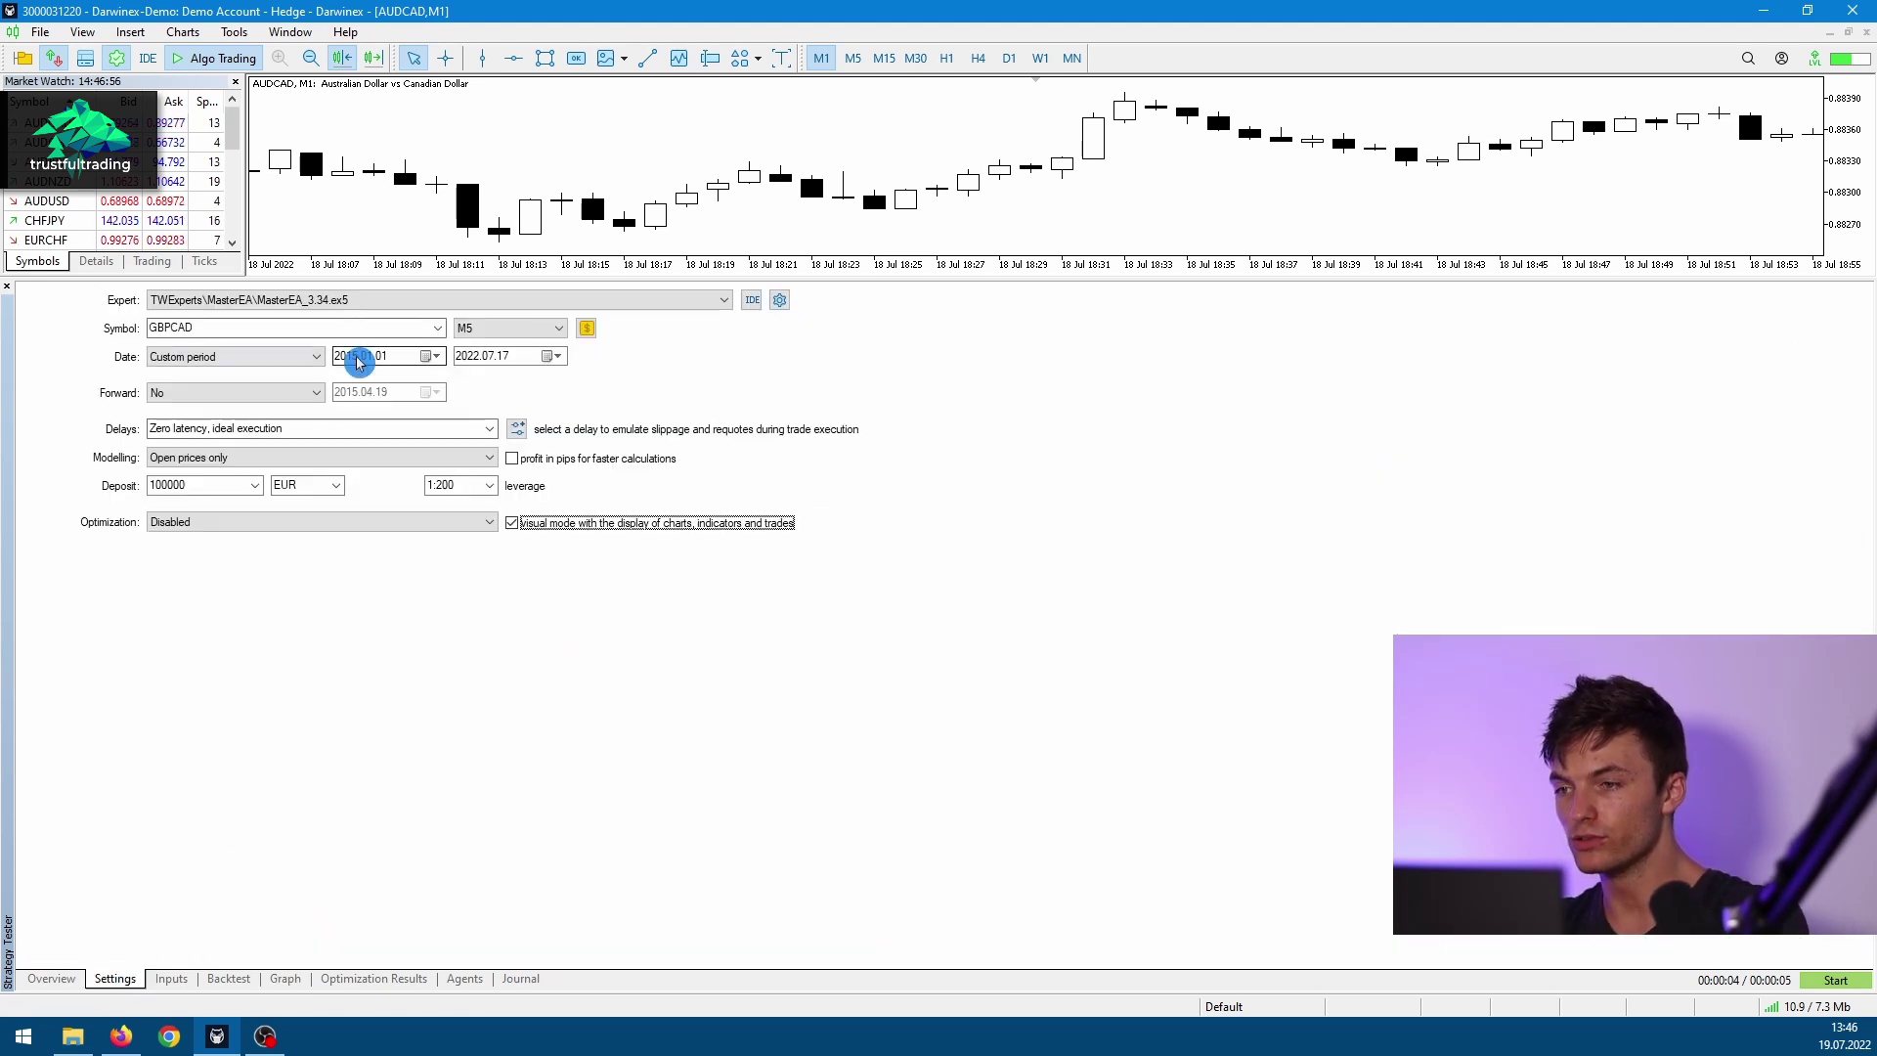
{"action": "left_click", "coordinate": [382, 979]}
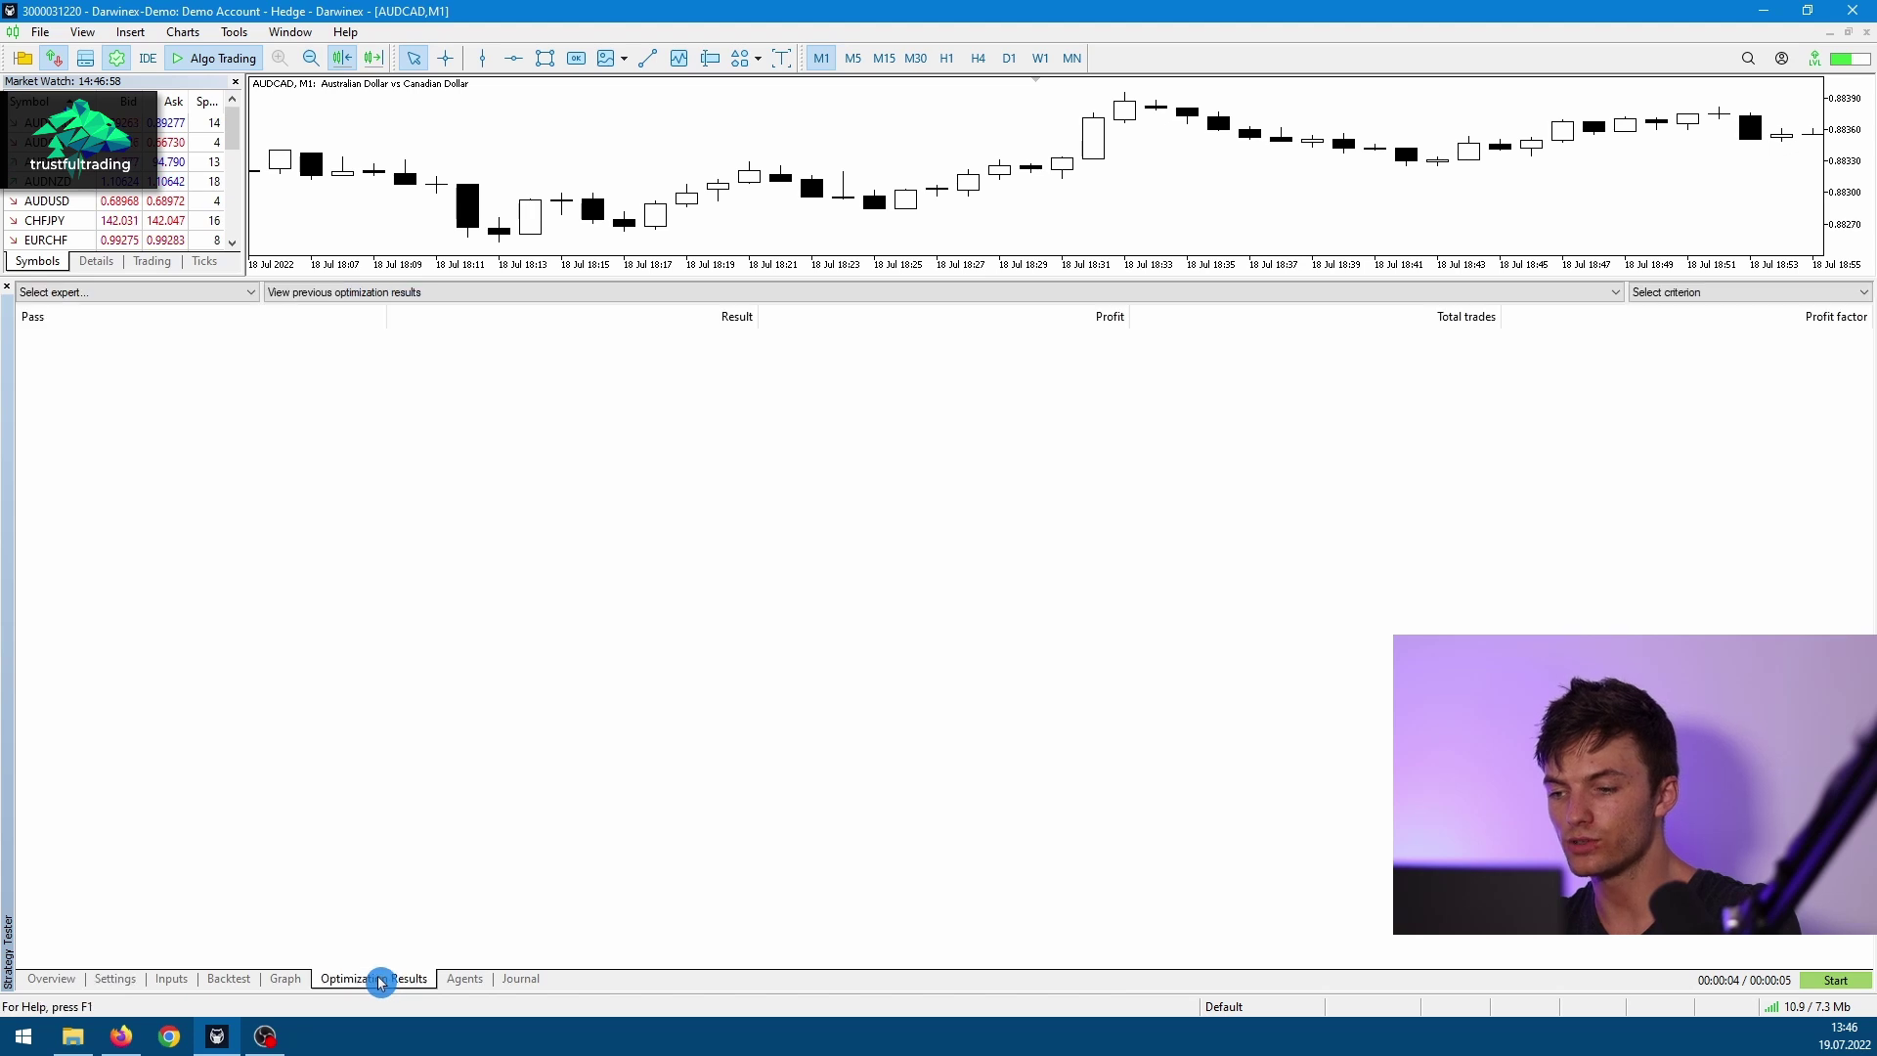
{"action": "left_click", "coordinate": [240, 980]}
{"action": "left_click", "coordinate": [286, 979]}
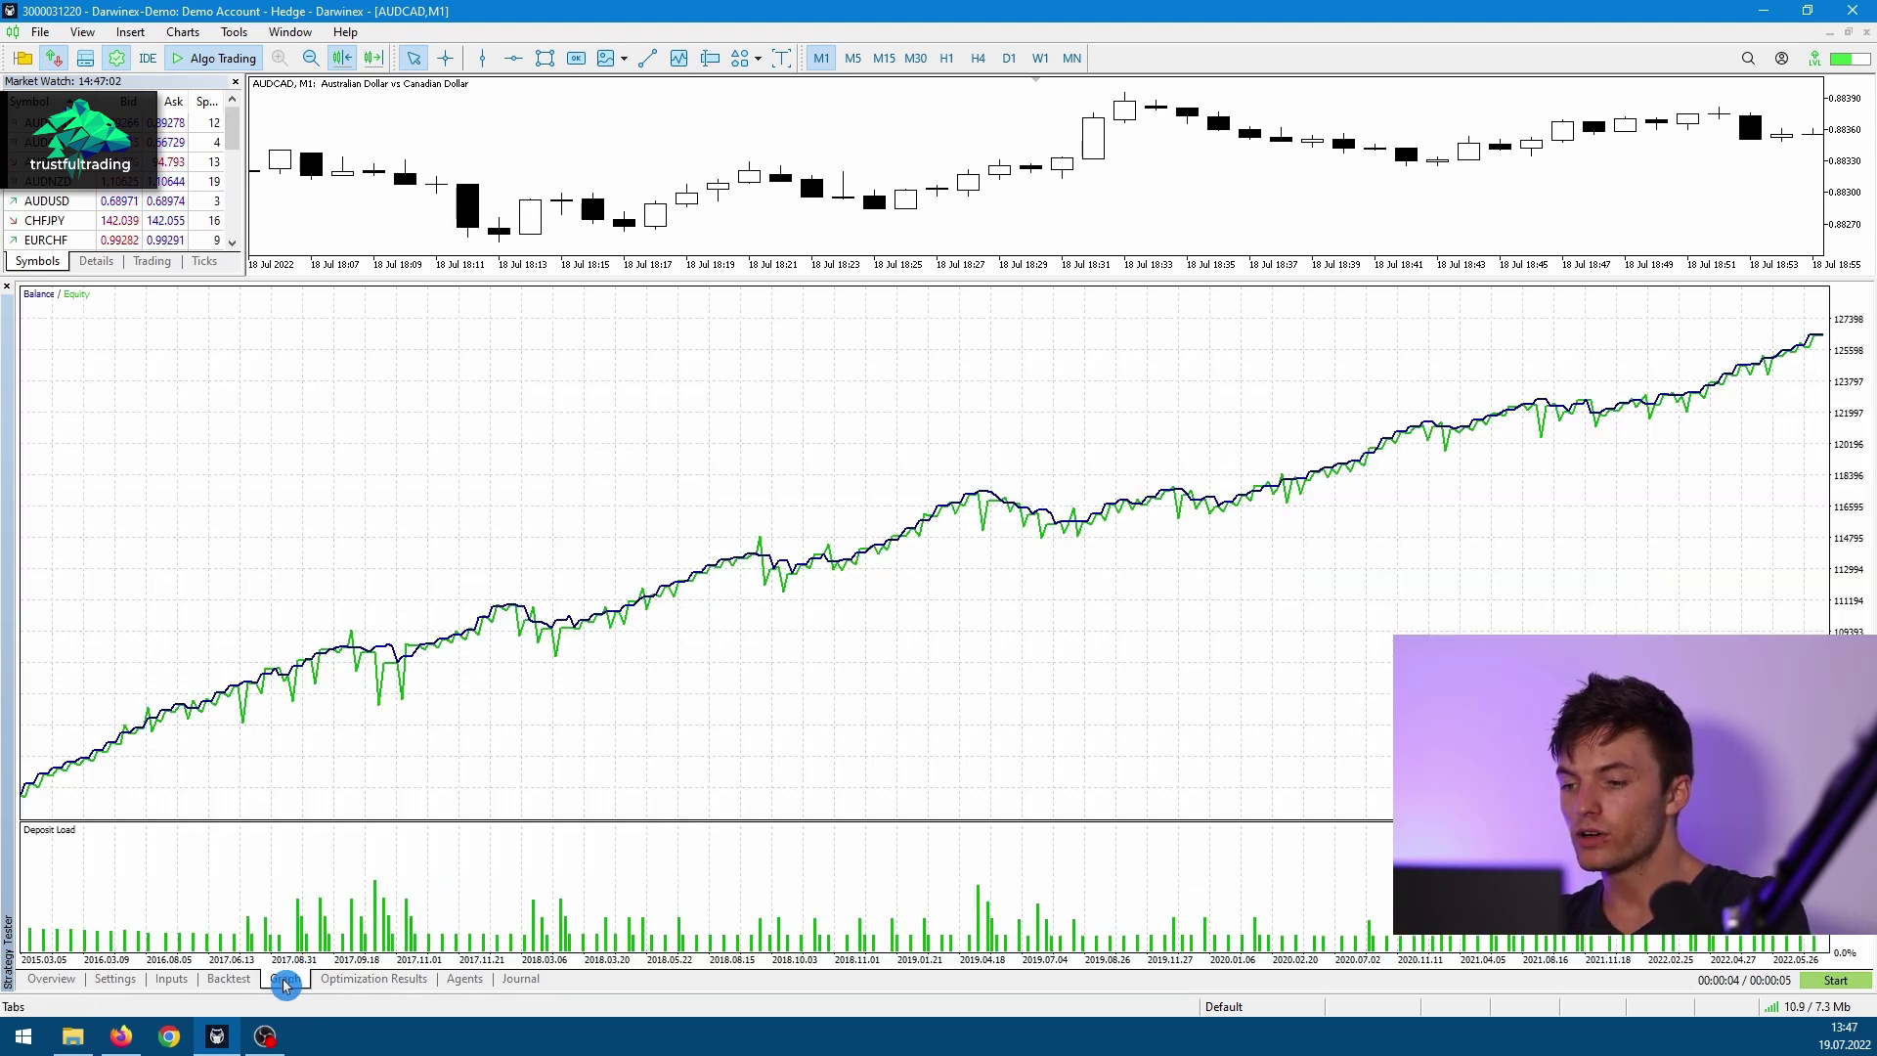